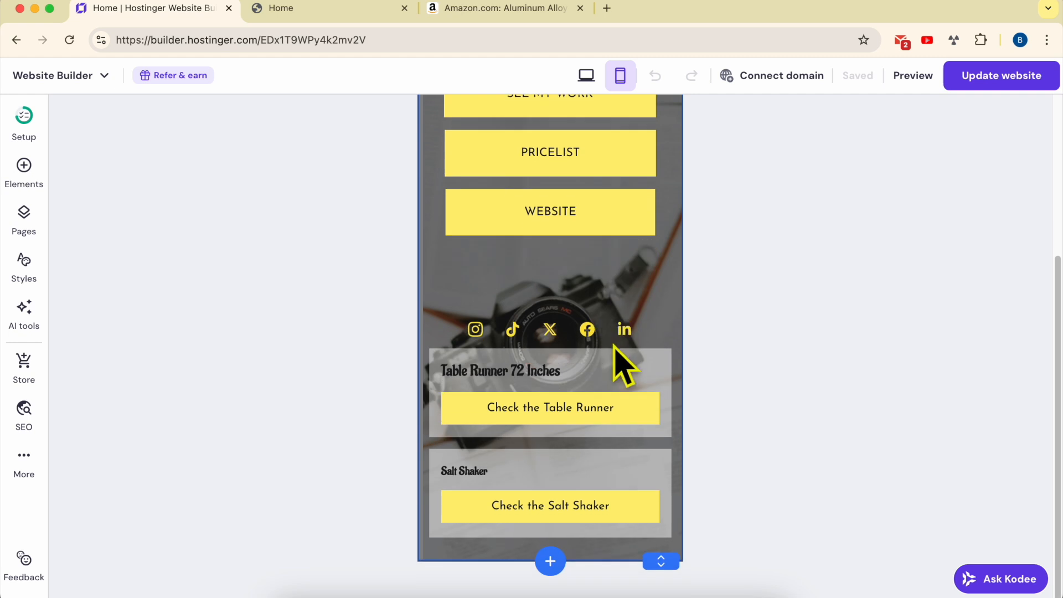
{"action": "scroll", "coordinate": [546, 349], "scroll_direction": "up", "scroll_amount": 10}
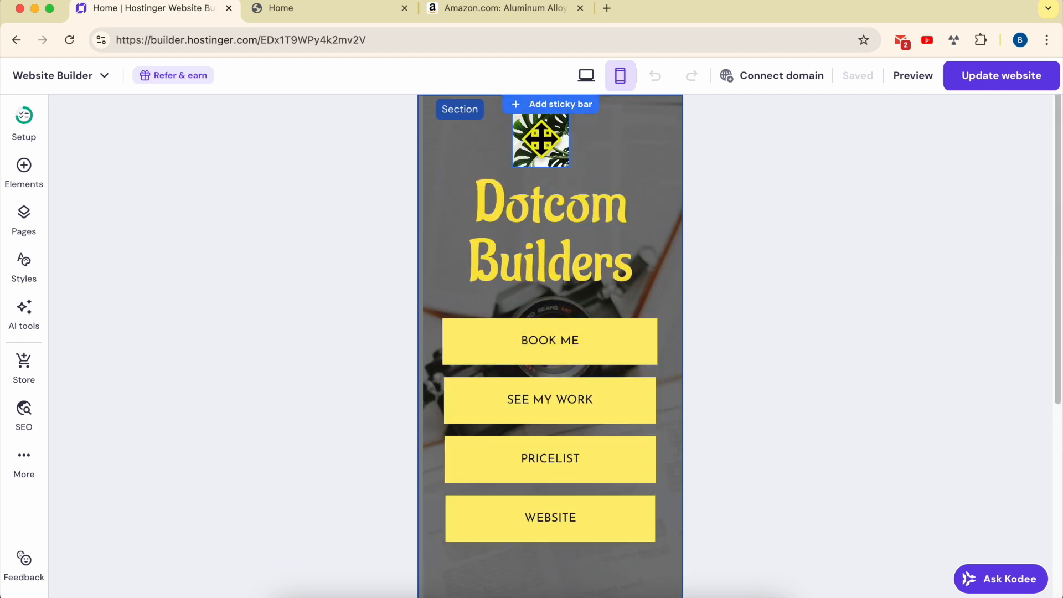
{"action": "left_click", "coordinate": [549, 154]}
{"action": "left_click", "coordinate": [558, 220]}
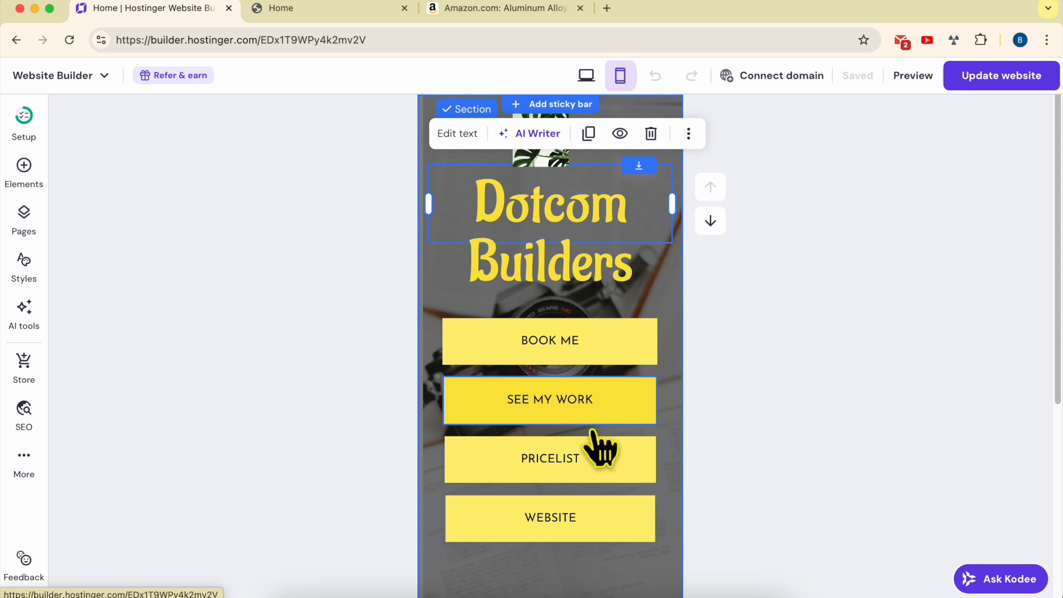
{"action": "scroll", "coordinate": [622, 518], "scroll_direction": "down", "scroll_amount": 5}
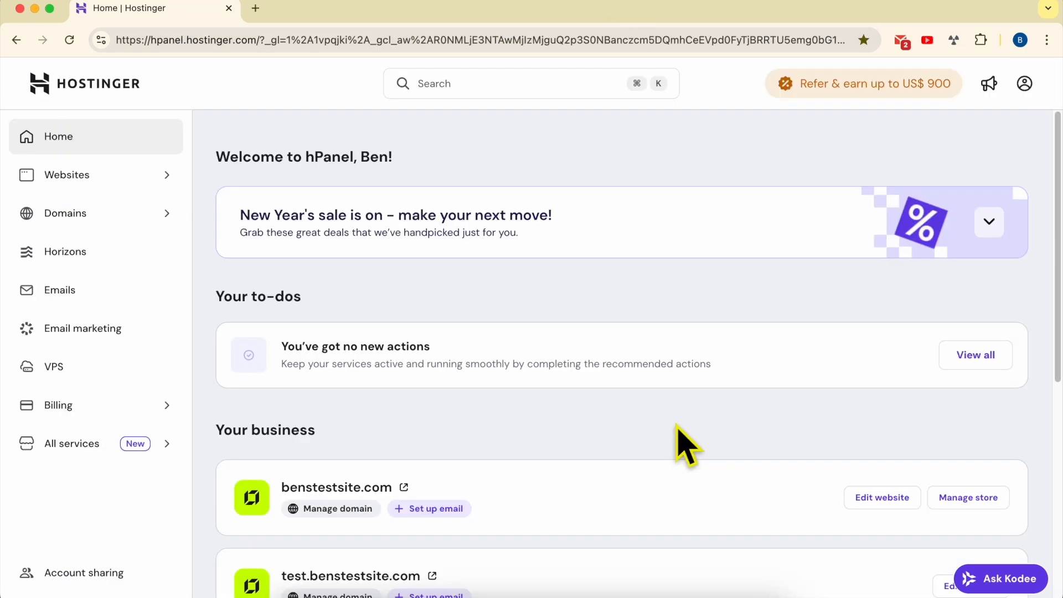
Open hostinger.com/dealnow from the address bar
{"action": "left_click_drag", "start_coordinate": [150, 40], "coordinate": [256, 42]}
{"action": "left_click", "coordinate": [513, 167]}
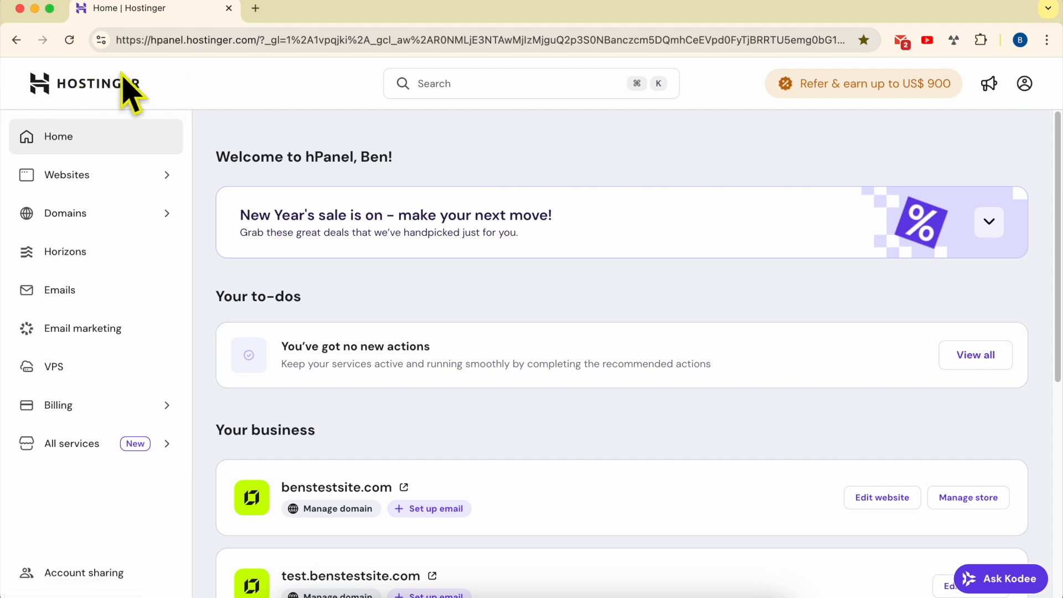
{"action": "left_click", "coordinate": [266, 41]}
{"action": "type", "text": "h"}
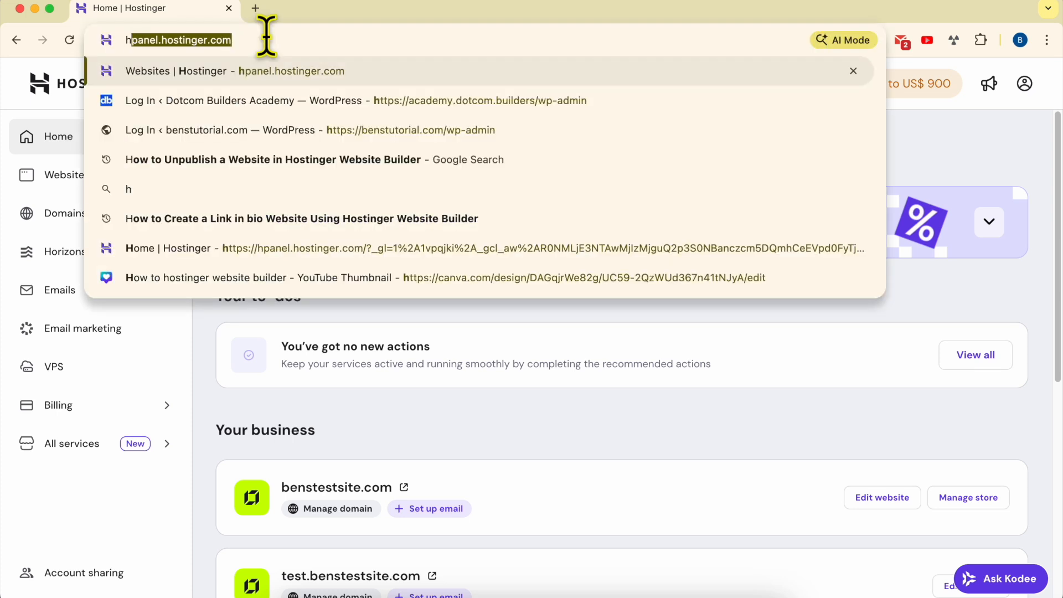
{"action": "type", "text": "ostinger.com/"}
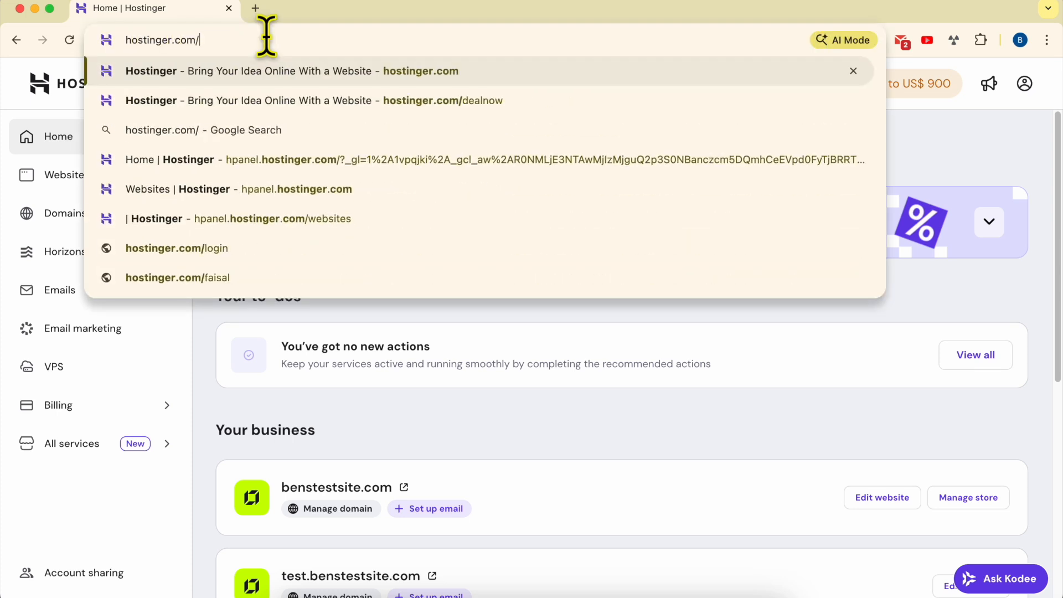
{"action": "type", "text": "dealnow"}
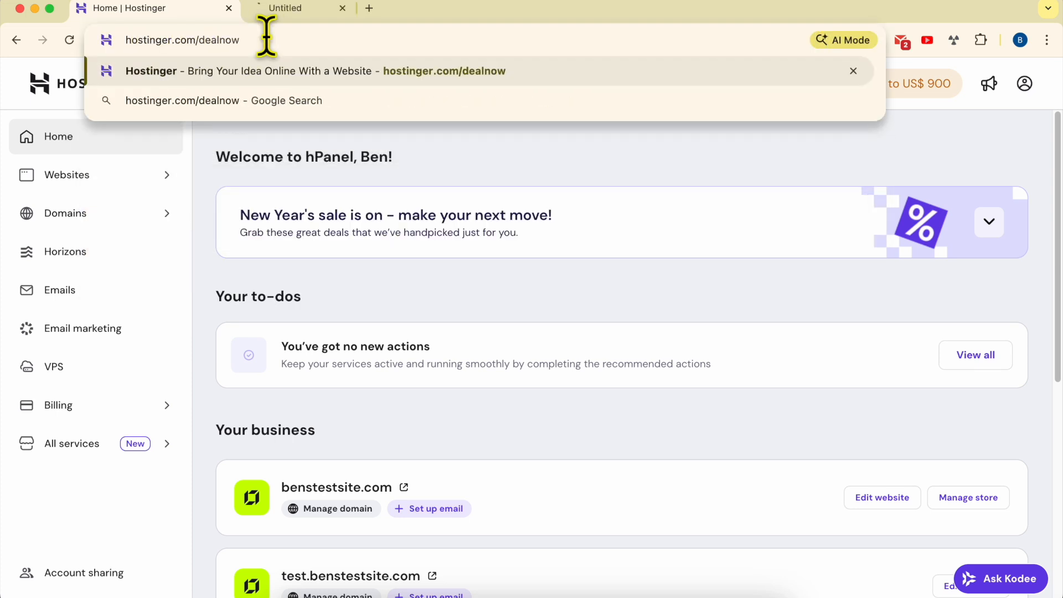
{"action": "key", "text": "Return"}
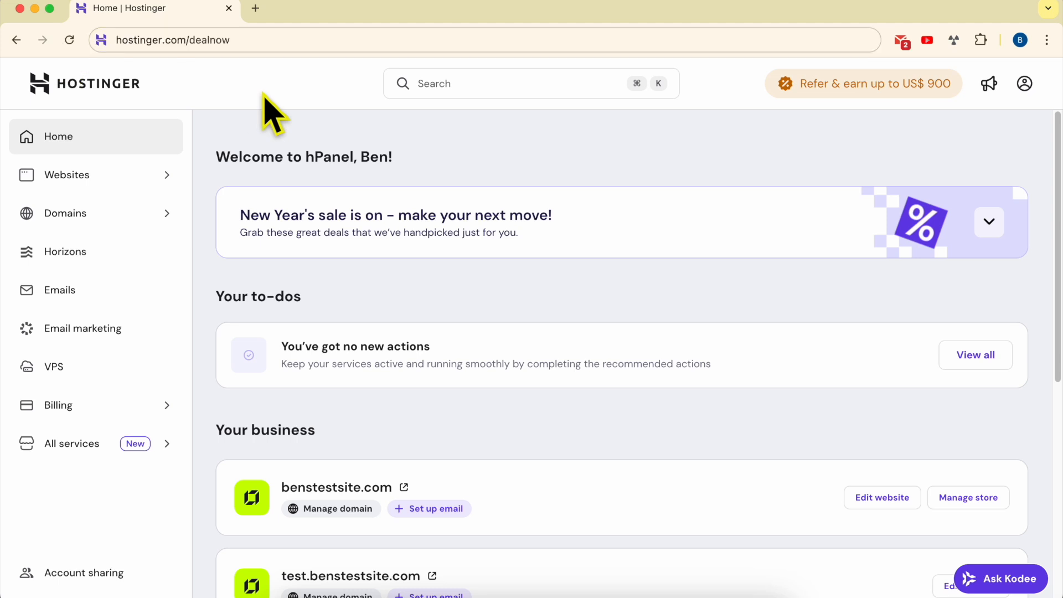
Open the websites list and add a new website built with Hostinger Website Builder
{"action": "left_click", "coordinate": [91, 179]}
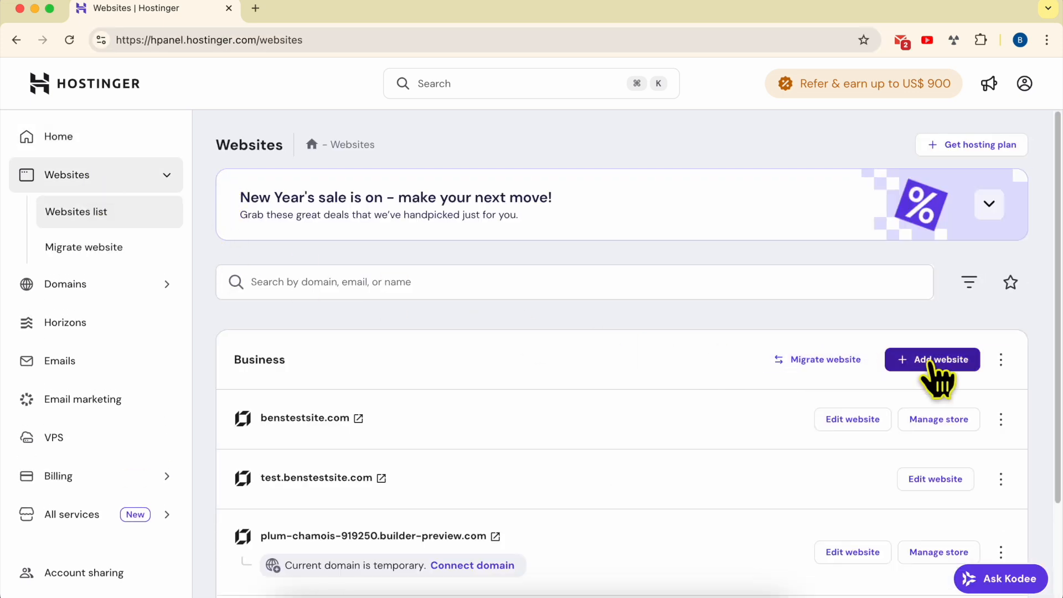
{"action": "left_click", "coordinate": [940, 359]}
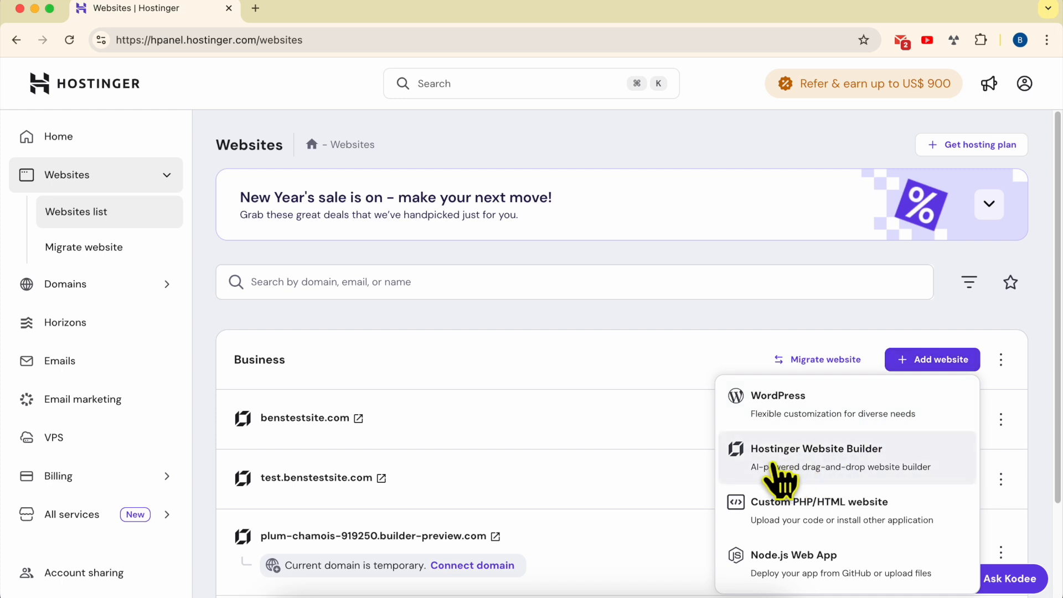
{"action": "left_click", "coordinate": [840, 455]}
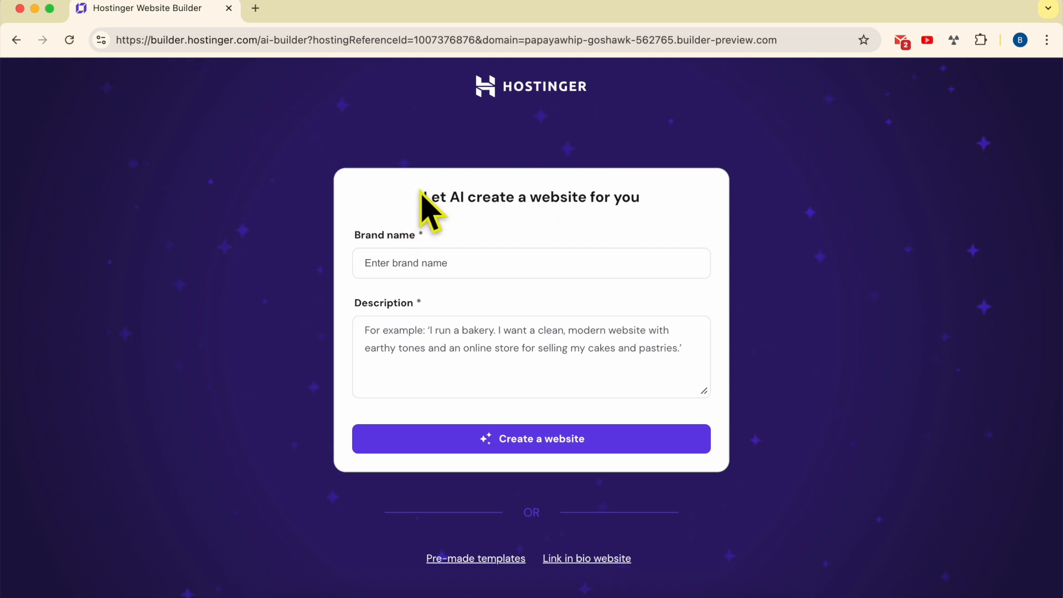
Choose to create a link in bio website instead of the AI-generated site
{"action": "left_click_drag", "start_coordinate": [440, 191], "coordinate": [660, 214]}
{"action": "left_click", "coordinate": [646, 227]}
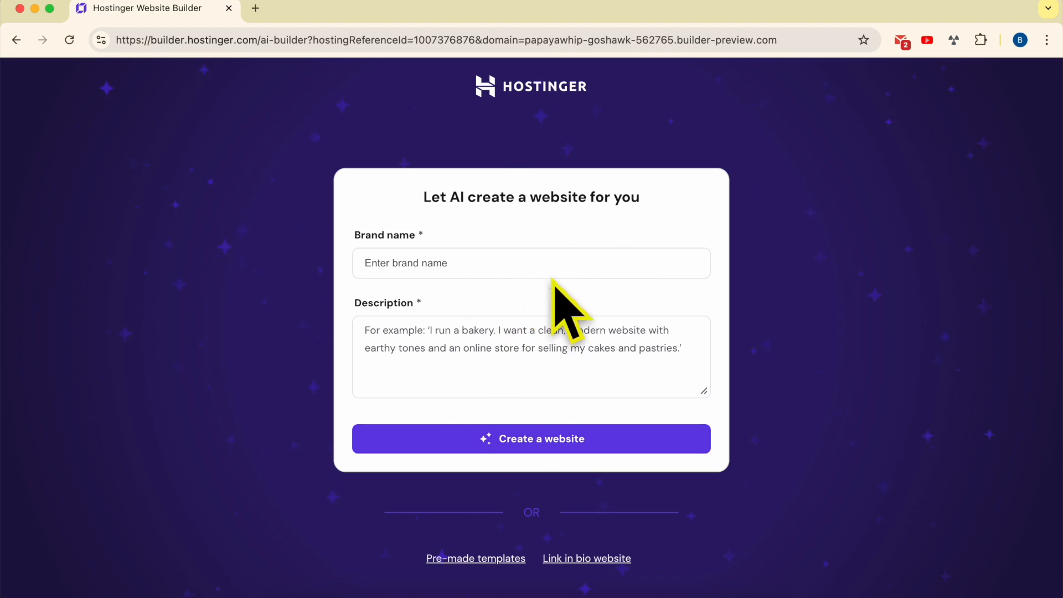
{"action": "left_click", "coordinate": [588, 568]}
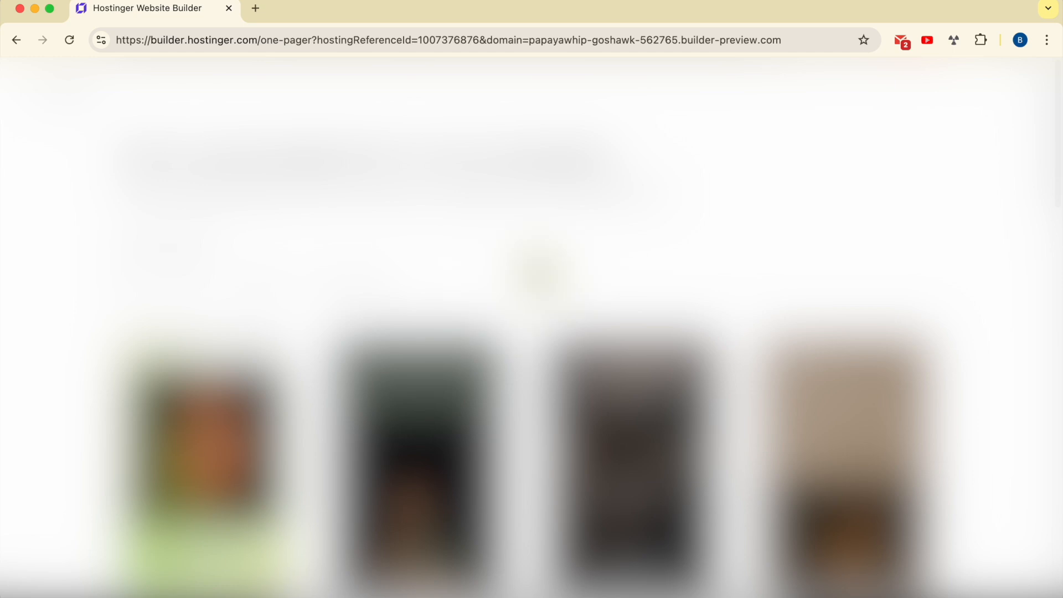
Browse the link-in-bio templates and open the Juicy template preview to scroll through it
{"action": "scroll", "coordinate": [532, 332], "scroll_direction": "down", "scroll_amount": 10}
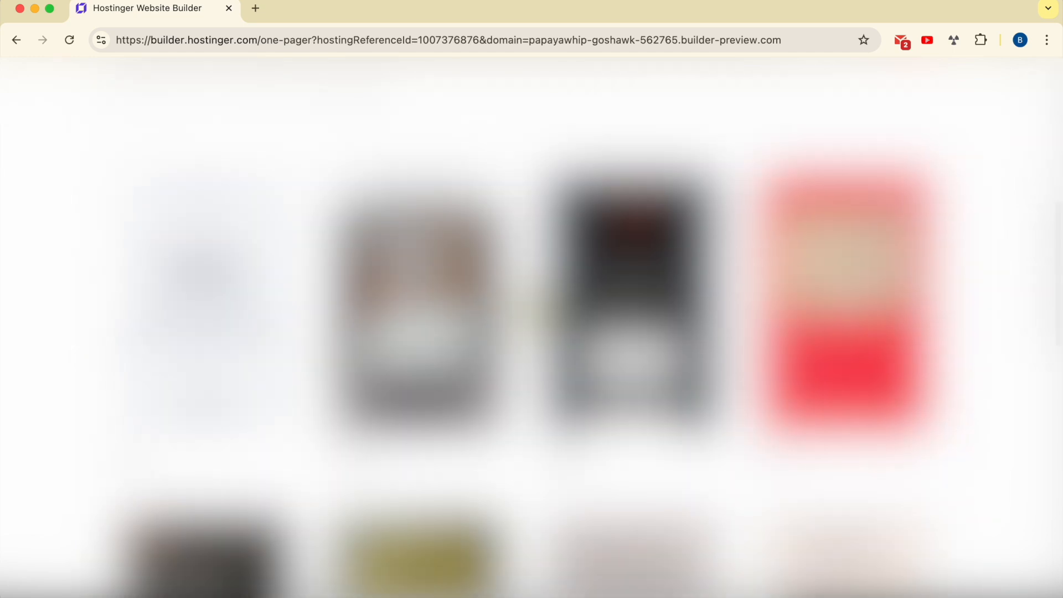
{"action": "scroll", "coordinate": [539, 309], "scroll_direction": "down", "scroll_amount": 3}
{"action": "scroll", "coordinate": [540, 309], "scroll_direction": "up", "scroll_amount": 7}
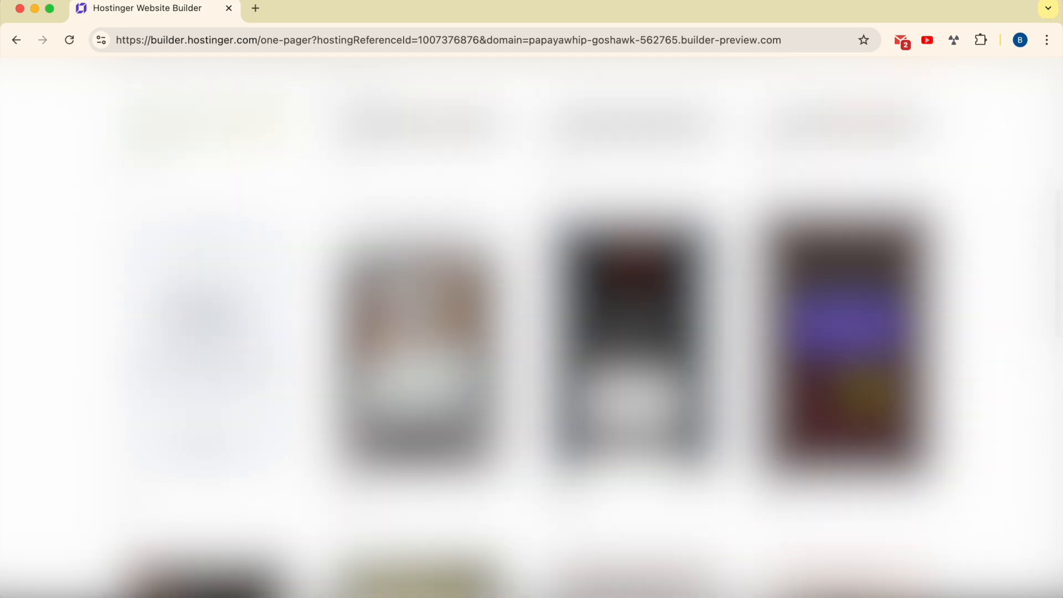
{"action": "left_click", "coordinate": [854, 369]}
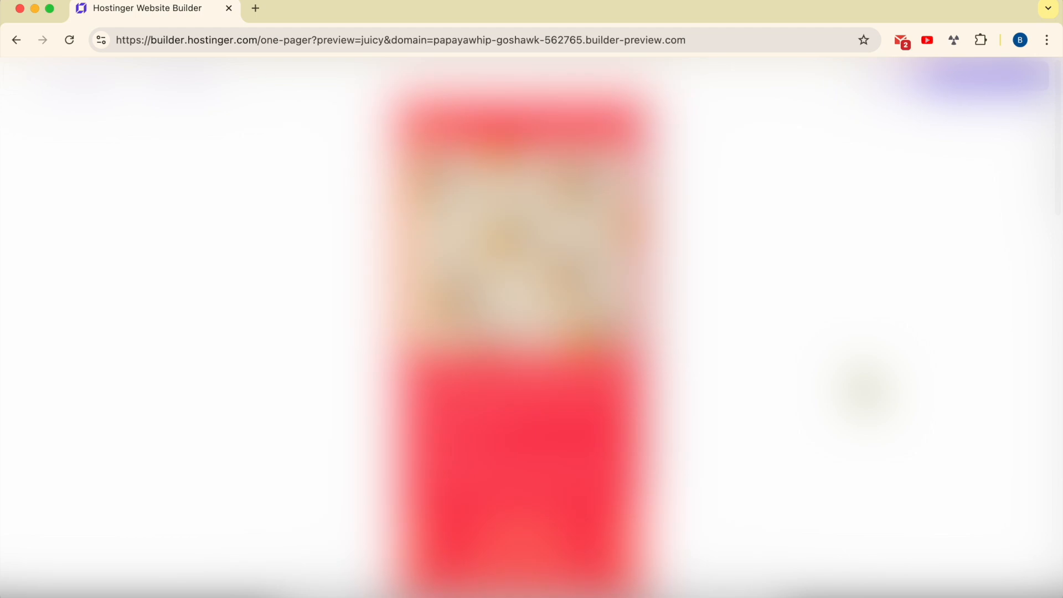
{"action": "scroll", "coordinate": [563, 287], "scroll_direction": "down", "scroll_amount": 3}
{"action": "scroll", "coordinate": [540, 382], "scroll_direction": "up", "scroll_amount": 3}
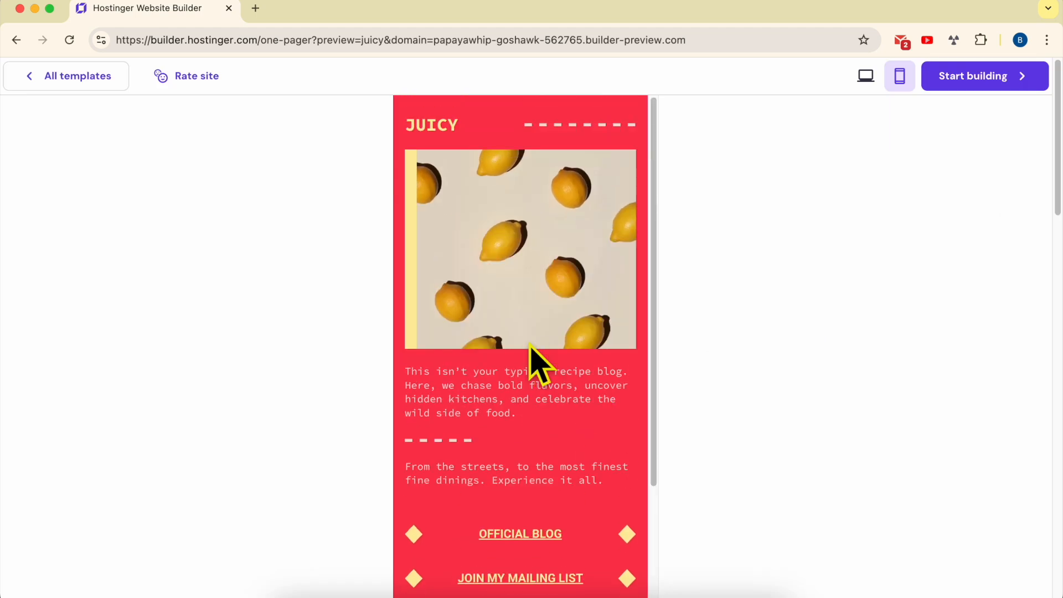
{"action": "scroll", "coordinate": [541, 320], "scroll_direction": "down", "scroll_amount": 3}
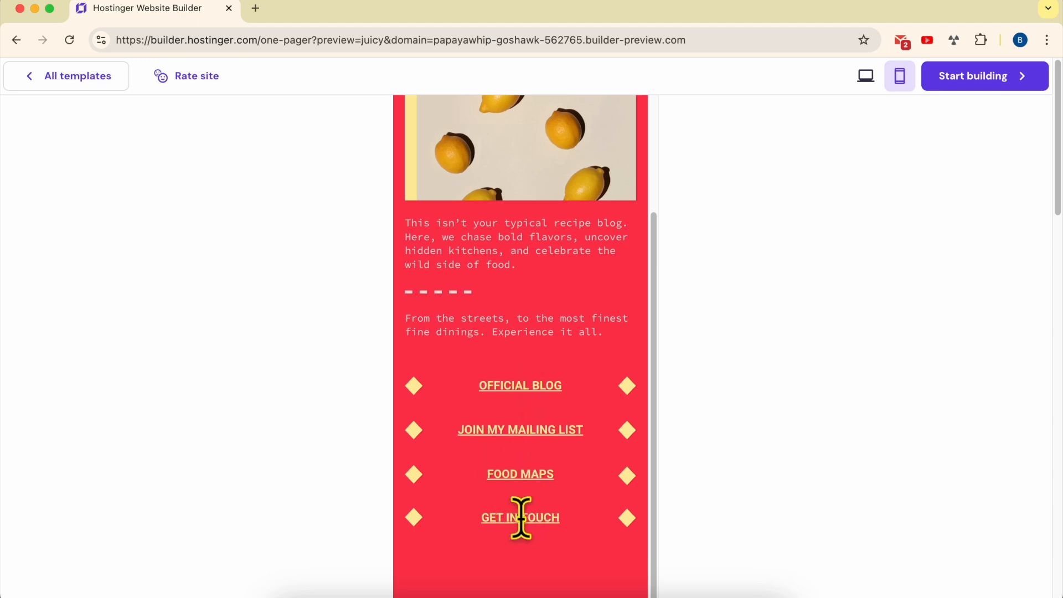
{"action": "scroll", "coordinate": [546, 314], "scroll_direction": "up", "scroll_amount": 3}
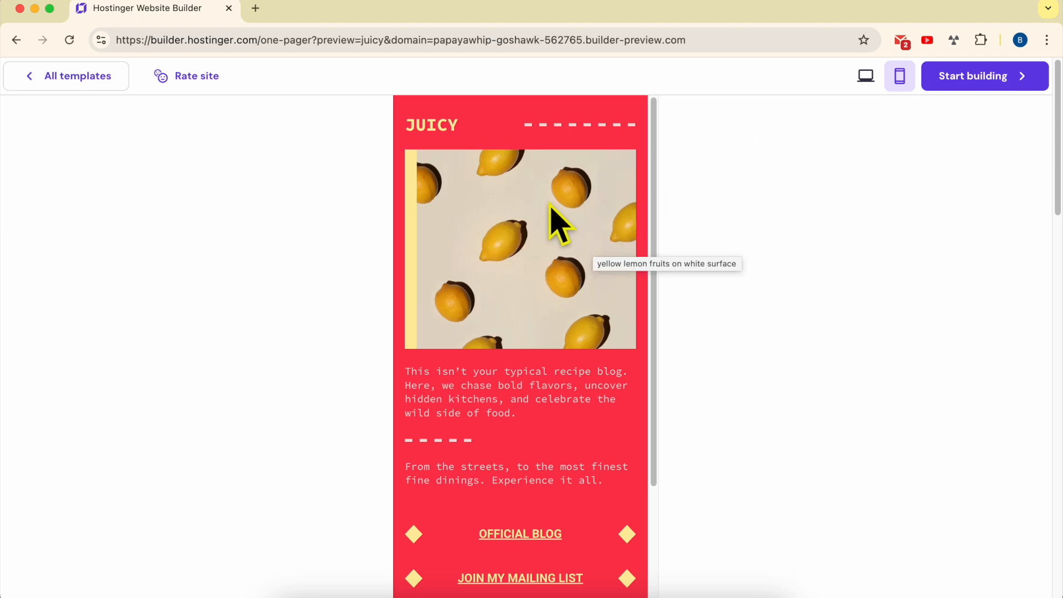
Compare the Juicy template in desktop and mobile previews, then return to all templates
{"action": "left_click", "coordinate": [865, 87]}
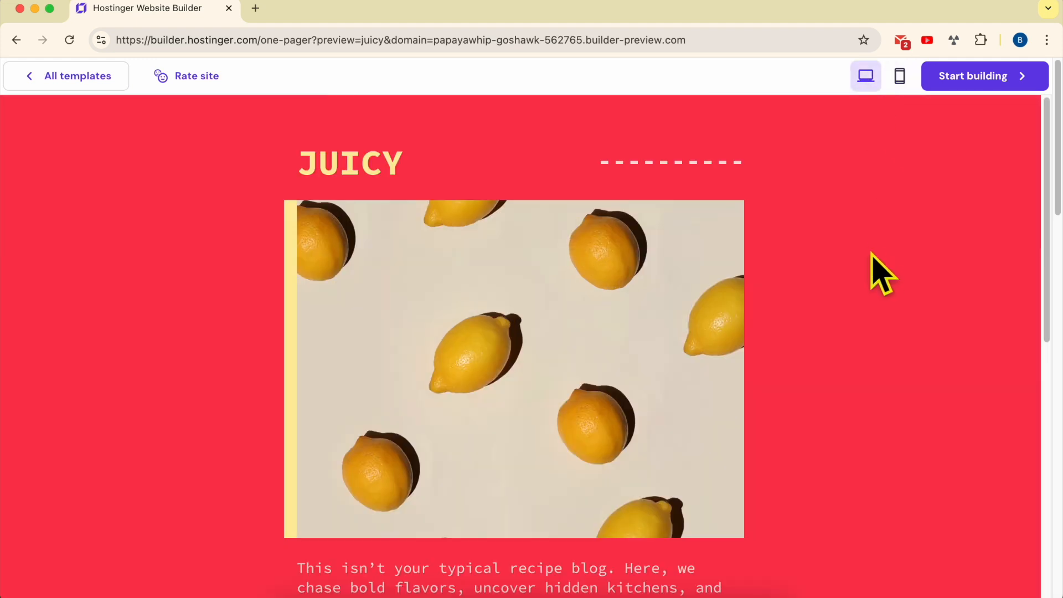
{"action": "scroll", "coordinate": [874, 277], "scroll_direction": "down", "scroll_amount": 10}
{"action": "scroll", "coordinate": [874, 277], "scroll_direction": "up", "scroll_amount": 10}
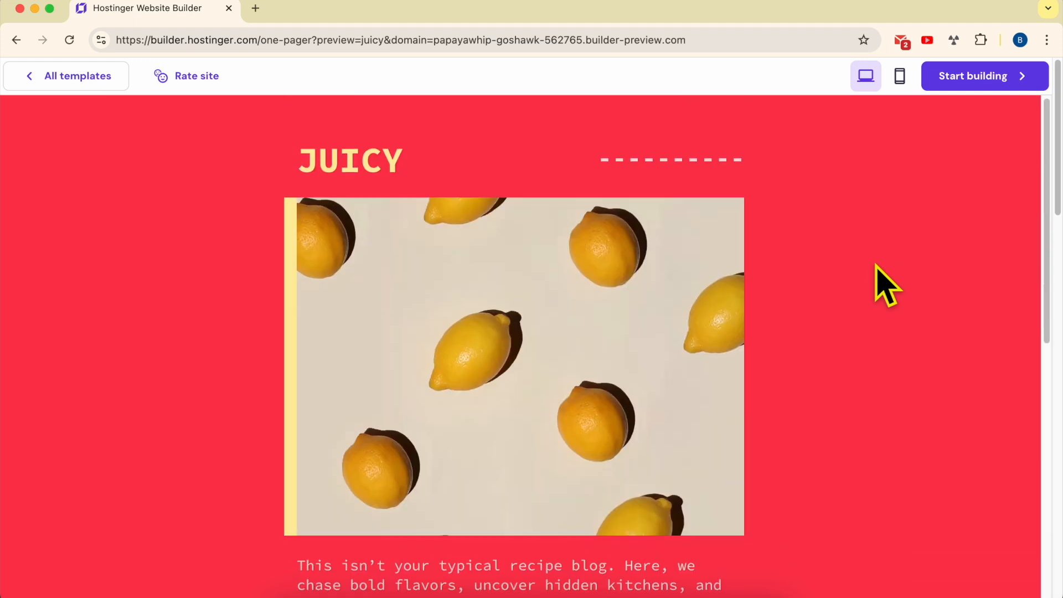
{"action": "left_click", "coordinate": [896, 80]}
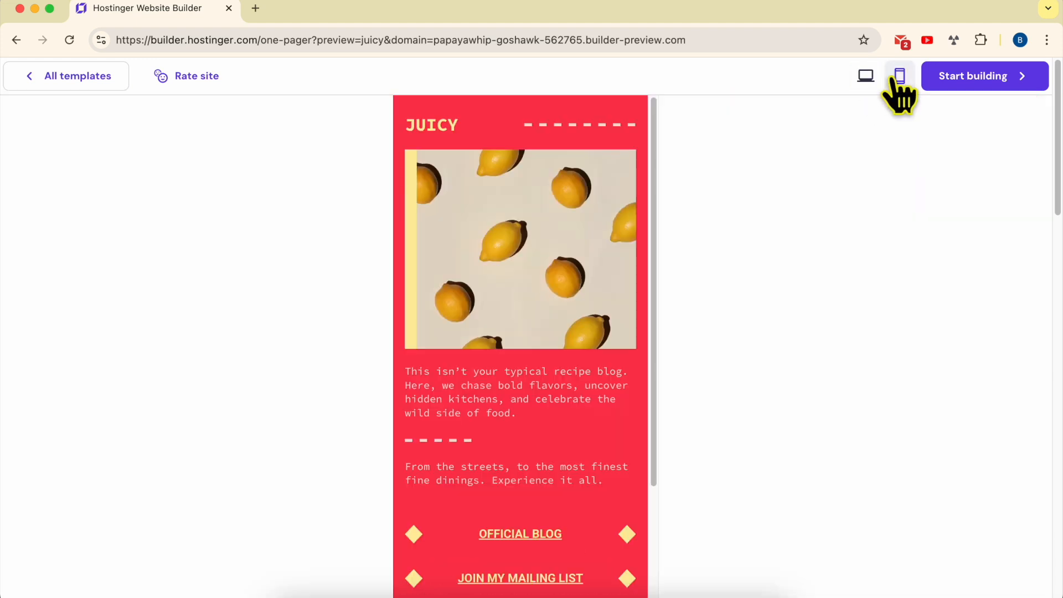
{"action": "left_click", "coordinate": [892, 80]}
{"action": "left_click", "coordinate": [899, 81]}
{"action": "left_click", "coordinate": [901, 82]}
{"action": "scroll", "coordinate": [819, 335], "scroll_direction": "down", "scroll_amount": 10}
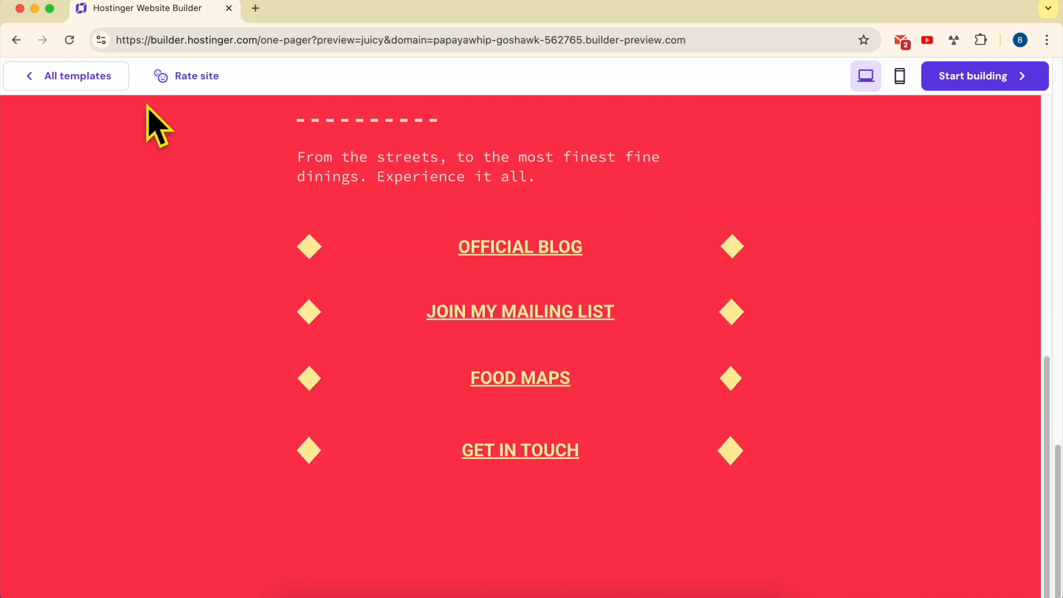
{"action": "left_click", "coordinate": [105, 83]}
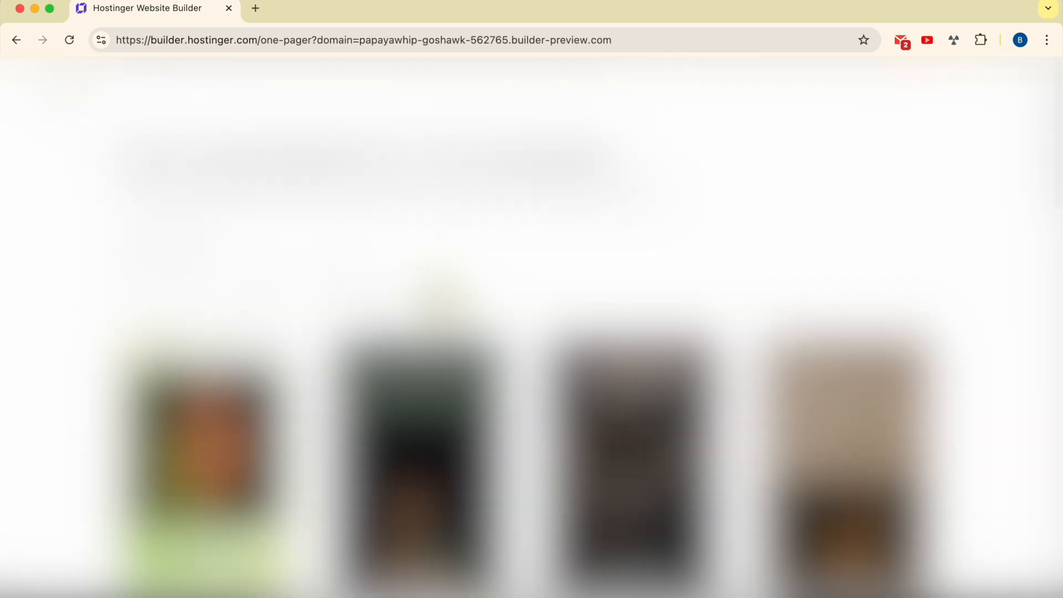
Filter the template gallery to the Link in bio category
{"action": "scroll", "coordinate": [581, 324], "scroll_direction": "down", "scroll_amount": 4}
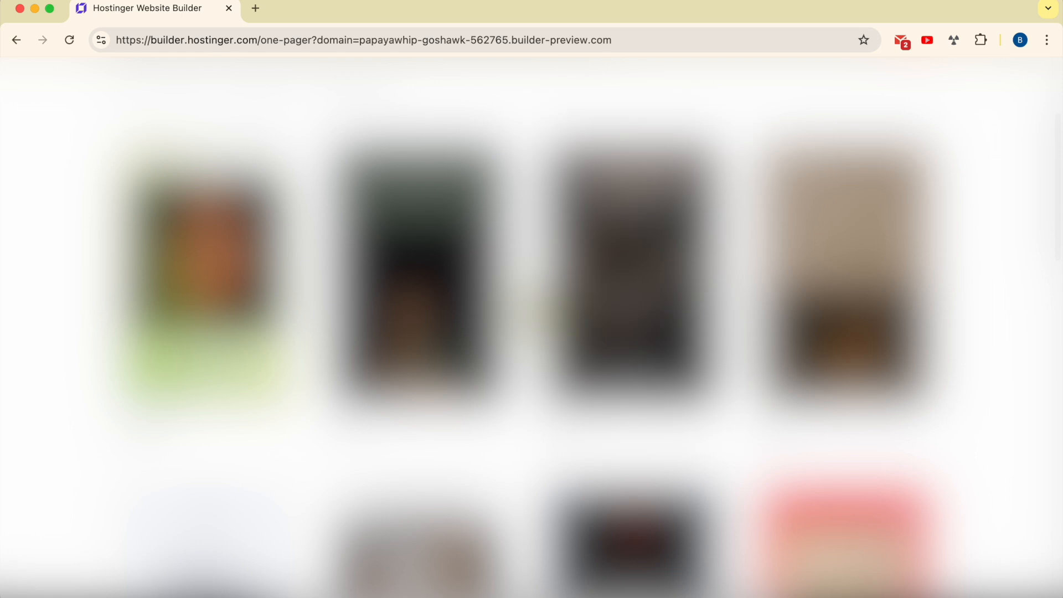
{"action": "scroll", "coordinate": [531, 324], "scroll_direction": "down", "scroll_amount": 5}
{"action": "scroll", "coordinate": [531, 324], "scroll_direction": "up", "scroll_amount": 5}
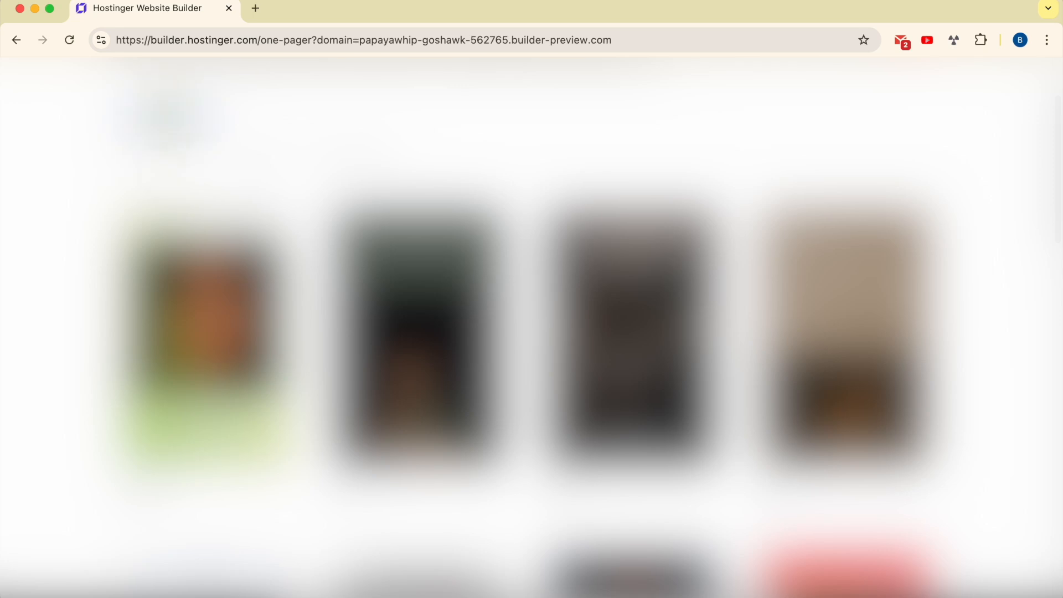
{"action": "left_click", "coordinate": [177, 169]}
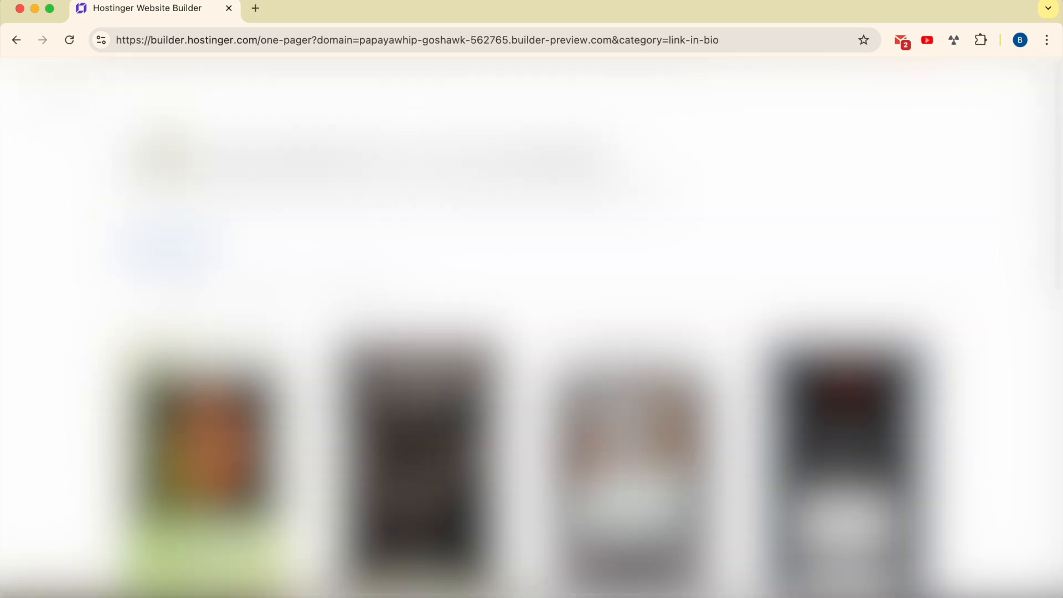
Preview the Higgins link-in-bio template and go back to all templates
{"action": "scroll", "coordinate": [529, 321], "scroll_direction": "down", "scroll_amount": 1}
{"action": "scroll", "coordinate": [531, 321], "scroll_direction": "down", "scroll_amount": 3}
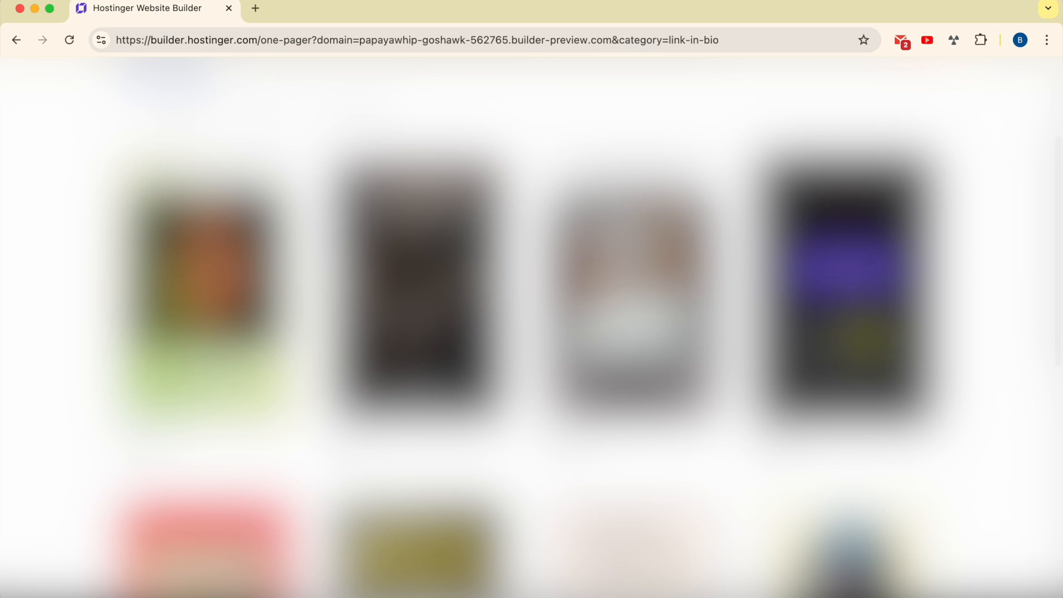
{"action": "left_click", "coordinate": [857, 332]}
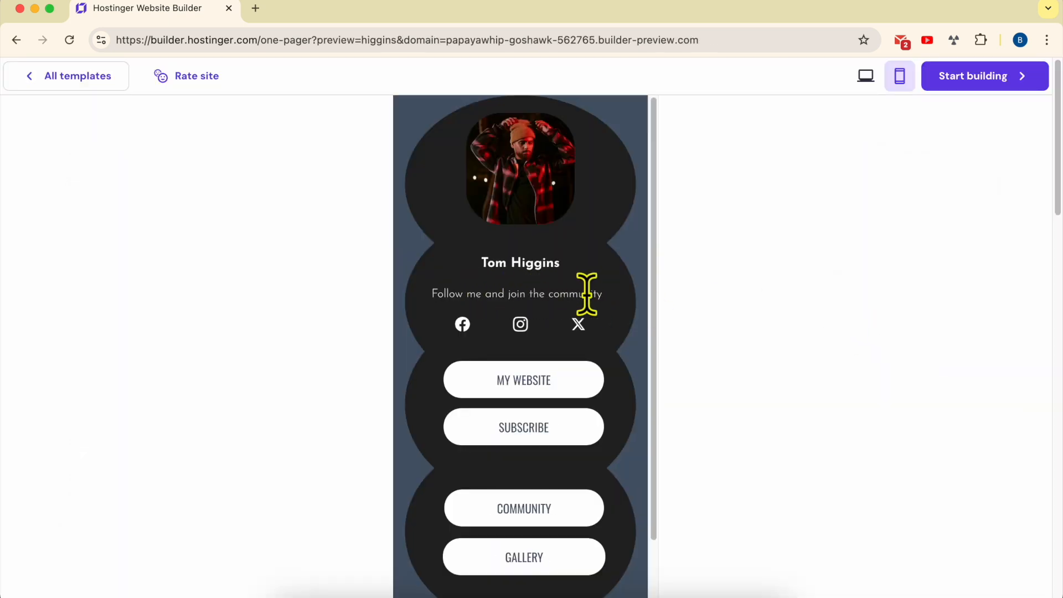
{"action": "scroll", "coordinate": [565, 387], "scroll_direction": "down", "scroll_amount": 2}
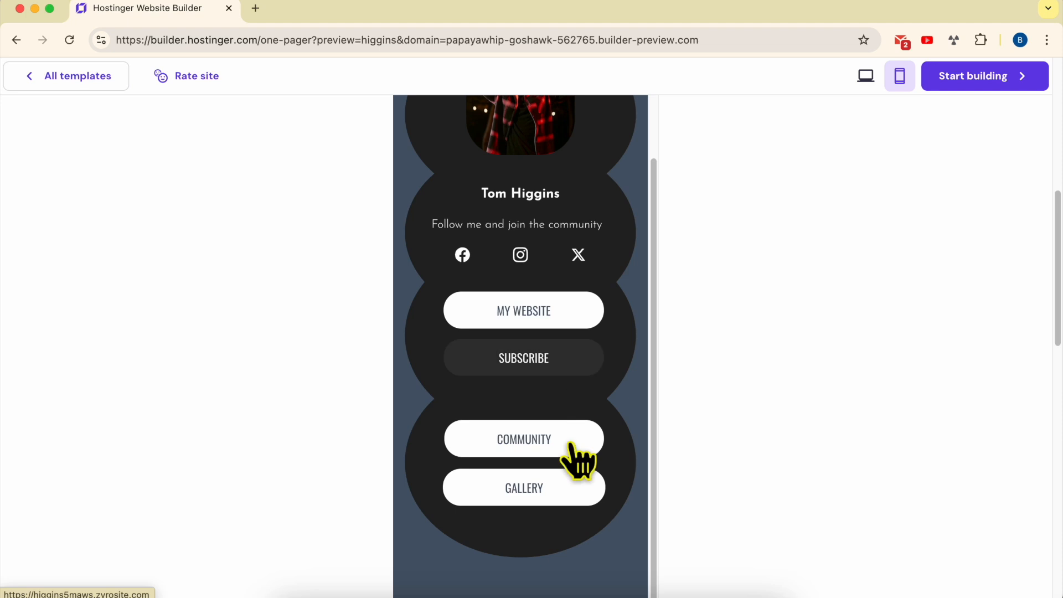
{"action": "scroll", "coordinate": [576, 354], "scroll_direction": "up", "scroll_amount": 2}
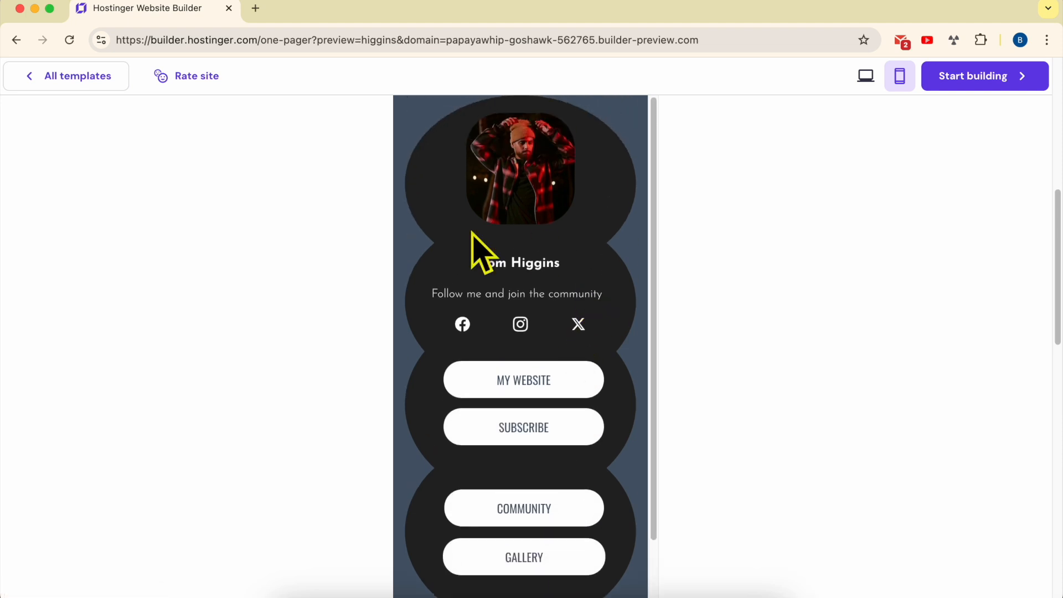
{"action": "left_click", "coordinate": [97, 82]}
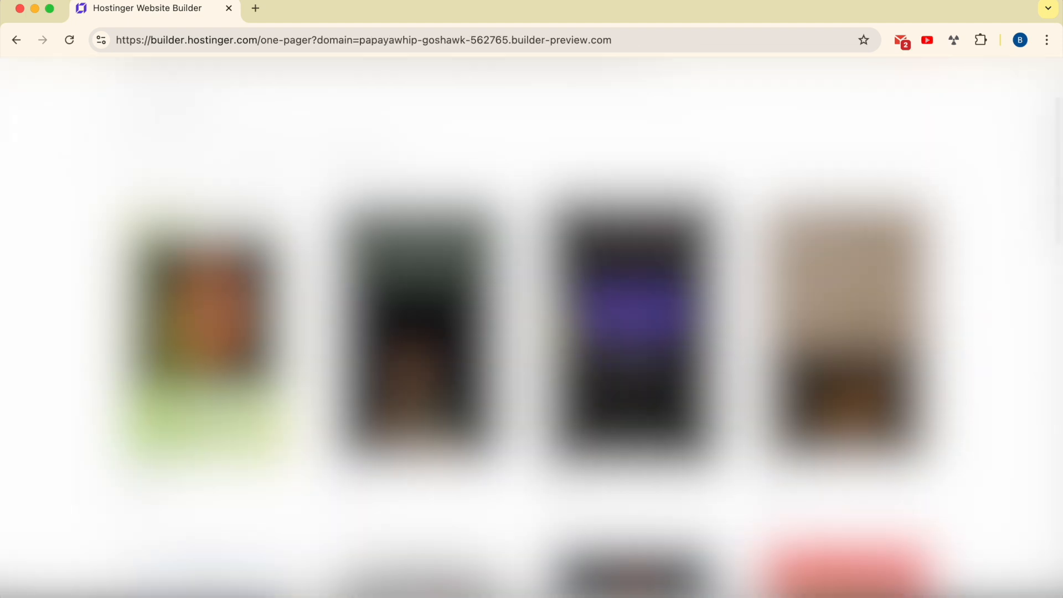
Filter the gallery to the Link in bio category again and scroll through its templates
{"action": "scroll", "coordinate": [560, 326], "scroll_direction": "down", "scroll_amount": 7}
{"action": "scroll", "coordinate": [553, 326], "scroll_direction": "up", "scroll_amount": 9}
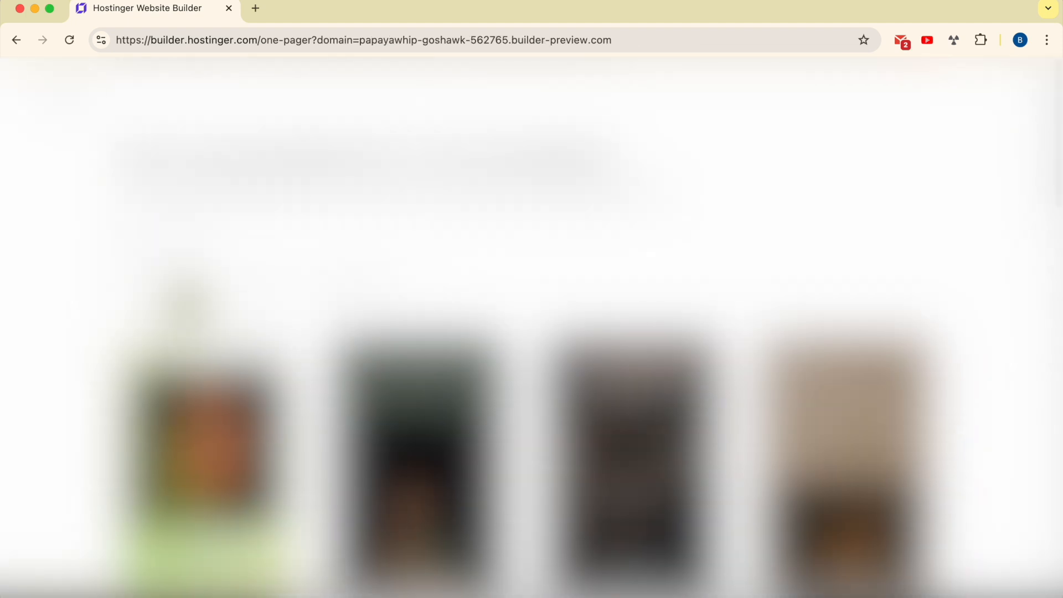
{"action": "left_click", "coordinate": [187, 305]}
{"action": "scroll", "coordinate": [674, 349], "scroll_direction": "down", "scroll_amount": 7}
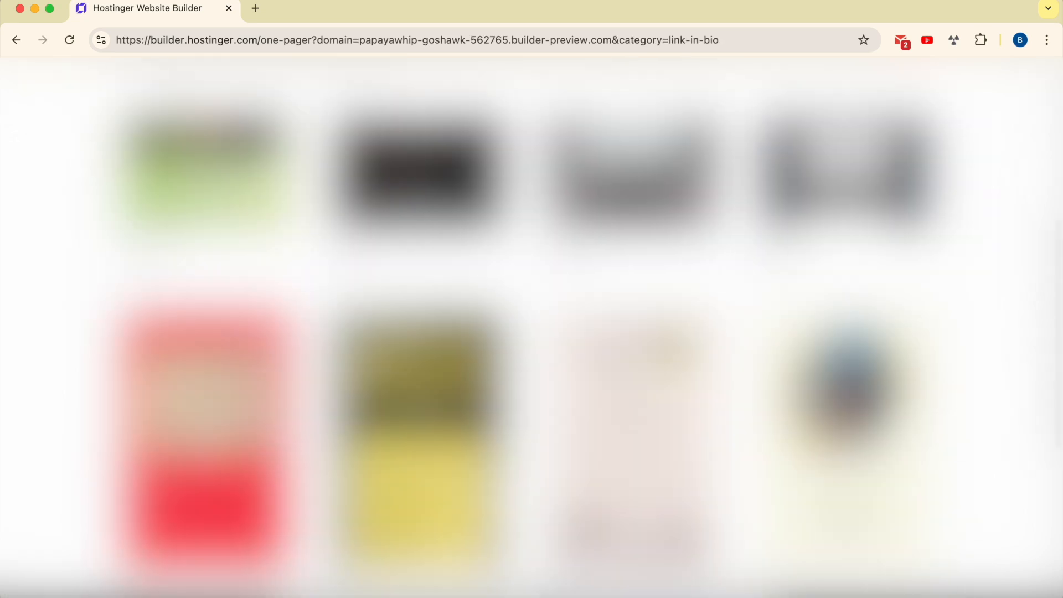
{"action": "scroll", "coordinate": [653, 354], "scroll_direction": "down", "scroll_amount": 1}
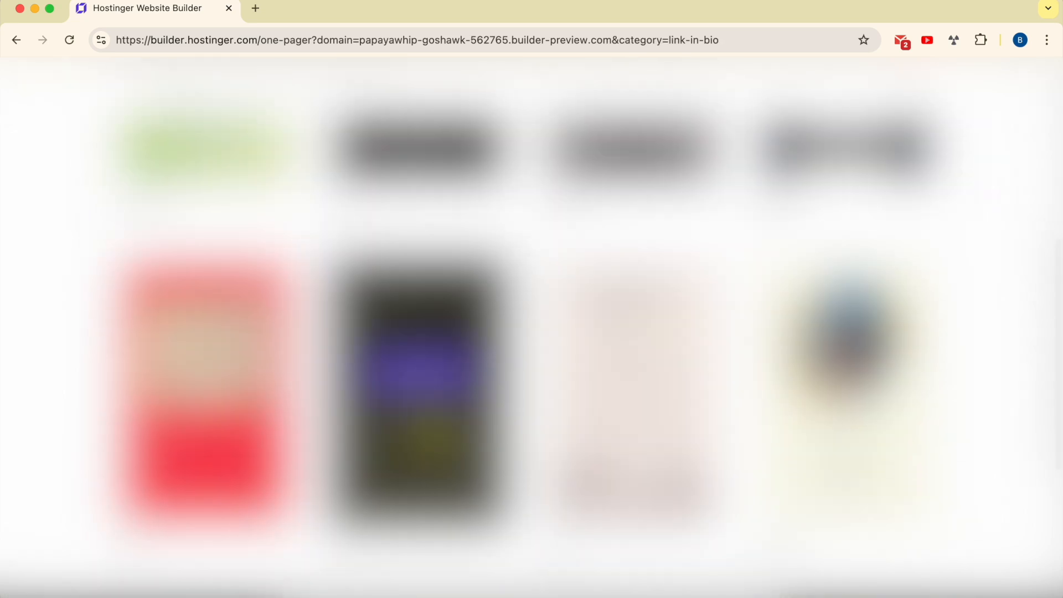
Preview the Capture Moments link-in-bio template in mobile view and start building a site with it
{"action": "left_click", "coordinate": [427, 422]}
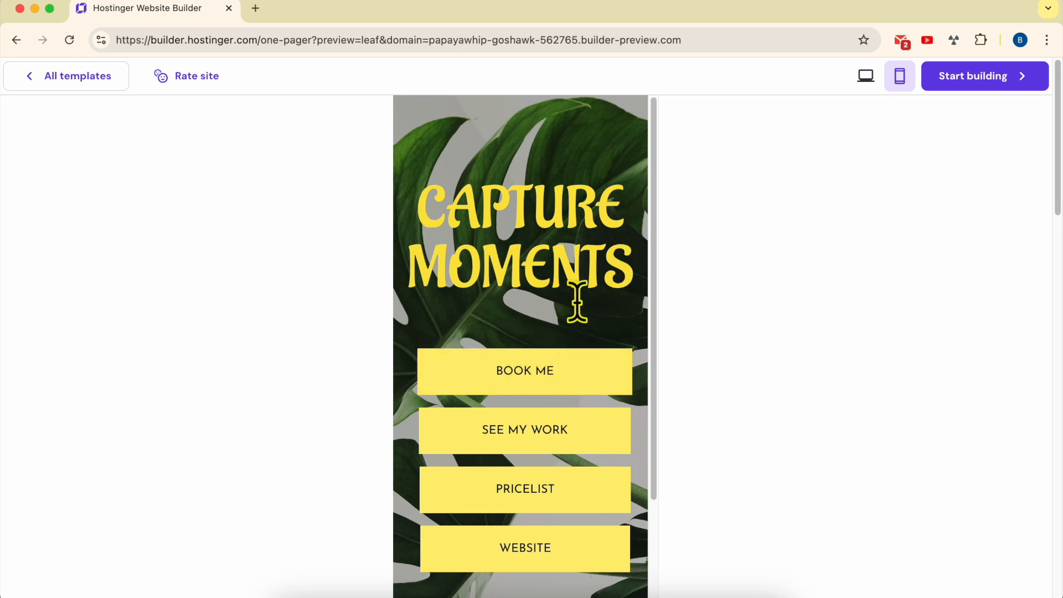
{"action": "scroll", "coordinate": [581, 382], "scroll_direction": "down", "scroll_amount": 2}
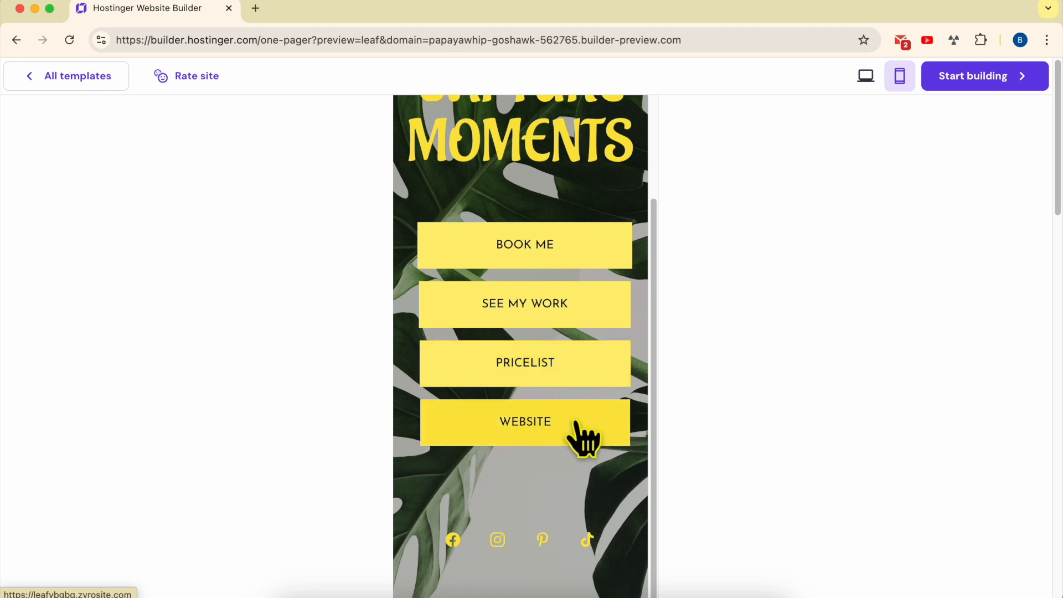
{"action": "scroll", "coordinate": [571, 465], "scroll_direction": "up", "scroll_amount": 2}
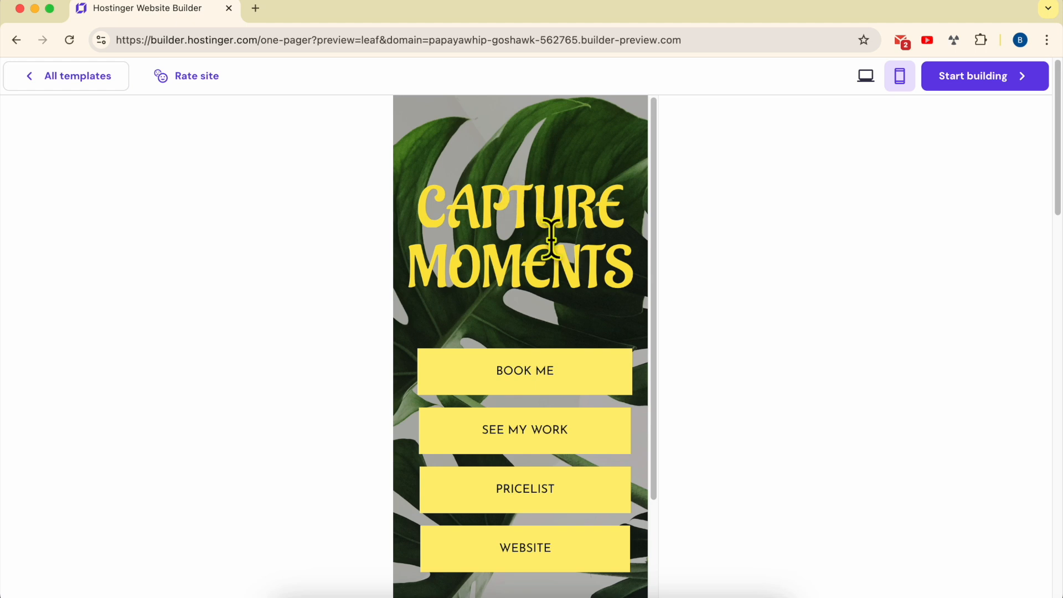
{"action": "left_click", "coordinate": [985, 78]}
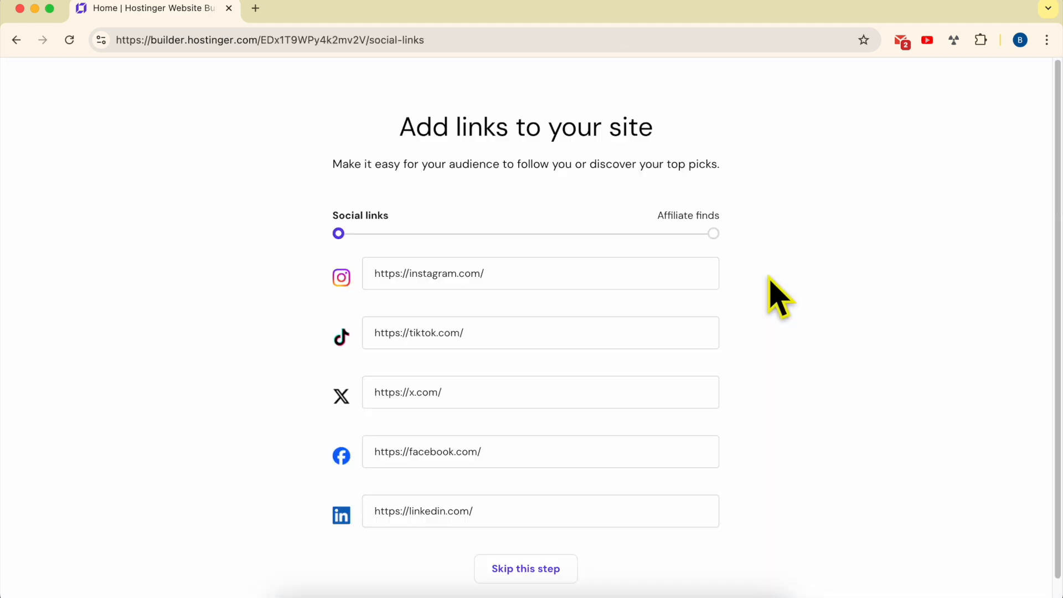
{"action": "triple_click", "coordinate": [423, 124]}
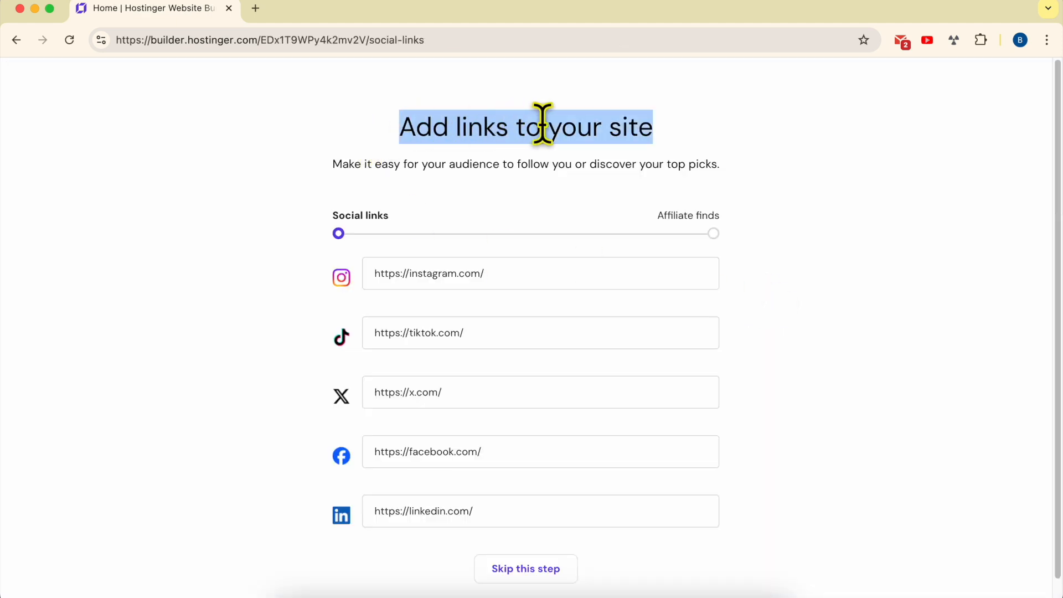
{"action": "left_click", "coordinate": [689, 147]}
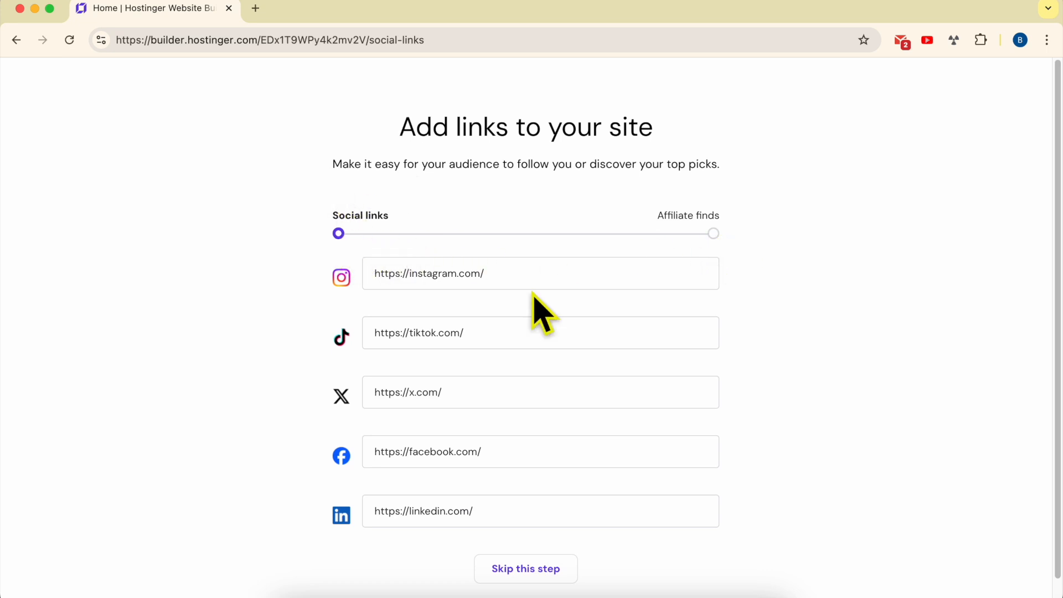
{"action": "double_click", "coordinate": [509, 275]}
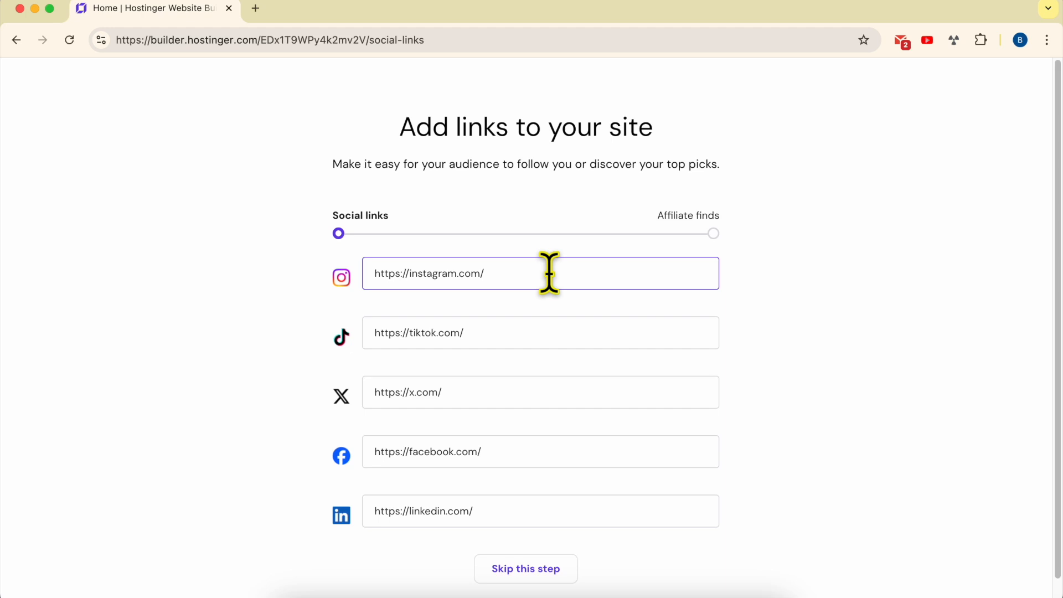
{"action": "type", "text": "dotcom.builder"}
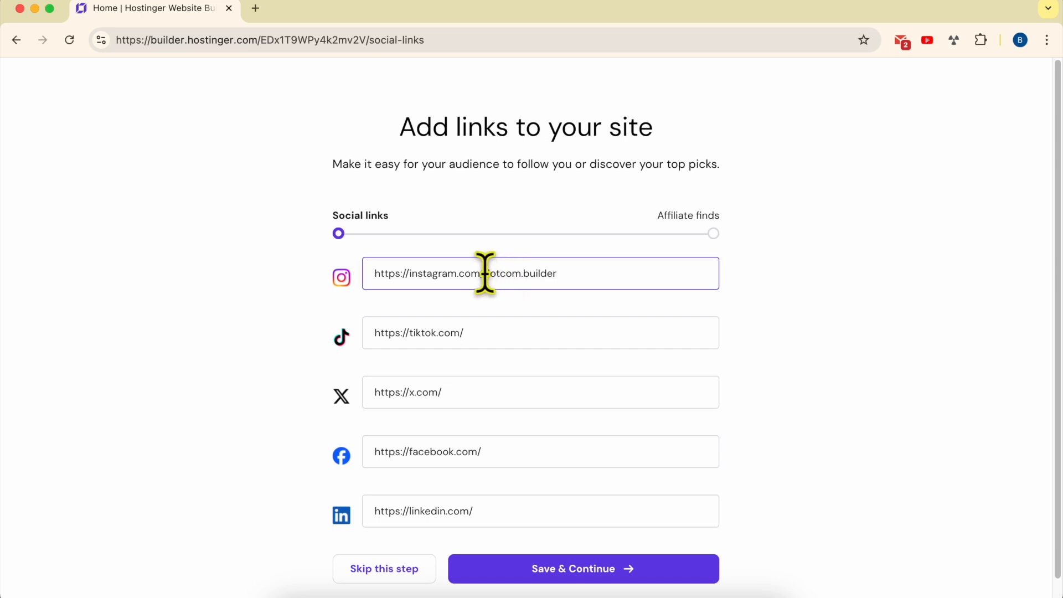
Copy the dotcom.builder handle into the TikTok, X, Facebook and LinkedIn links, then save and continue
{"action": "left_click_drag", "start_coordinate": [486, 273], "coordinate": [559, 274]}
{"action": "key", "text": "super+c"}
{"action": "left_click", "coordinate": [515, 334]}
{"action": "key", "text": "super+v"}
{"action": "left_click", "coordinate": [505, 382]}
{"action": "key", "text": "super+v"}
{"action": "left_click", "coordinate": [522, 394]}
{"action": "key", "text": "super+v"}
{"action": "left_click", "coordinate": [536, 452]}
{"action": "key", "text": "super+v"}
{"action": "left_click", "coordinate": [552, 510]}
{"action": "key", "text": "super+v"}
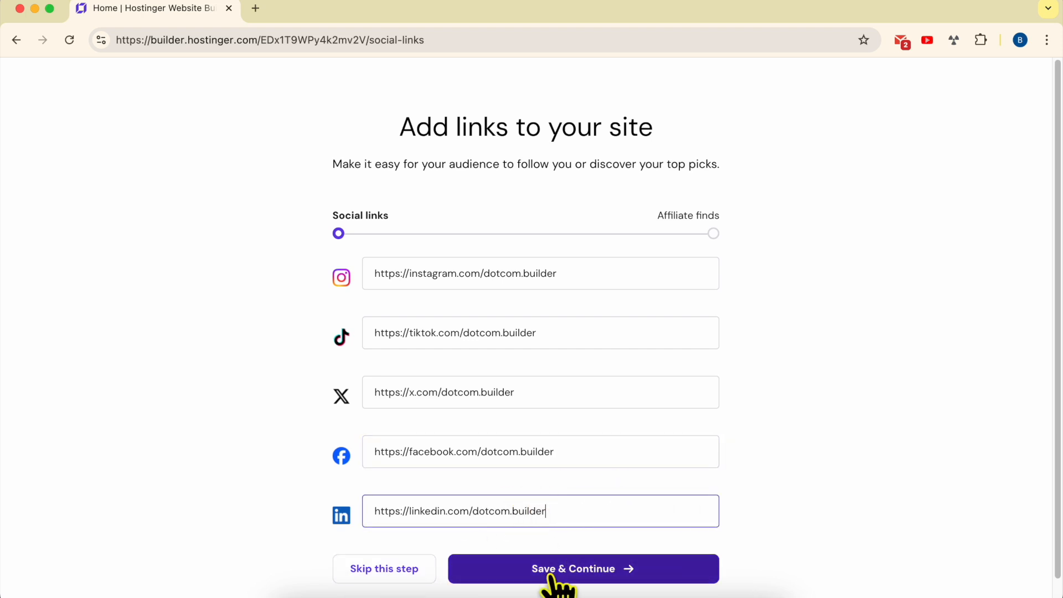
{"action": "left_click", "coordinate": [598, 576]}
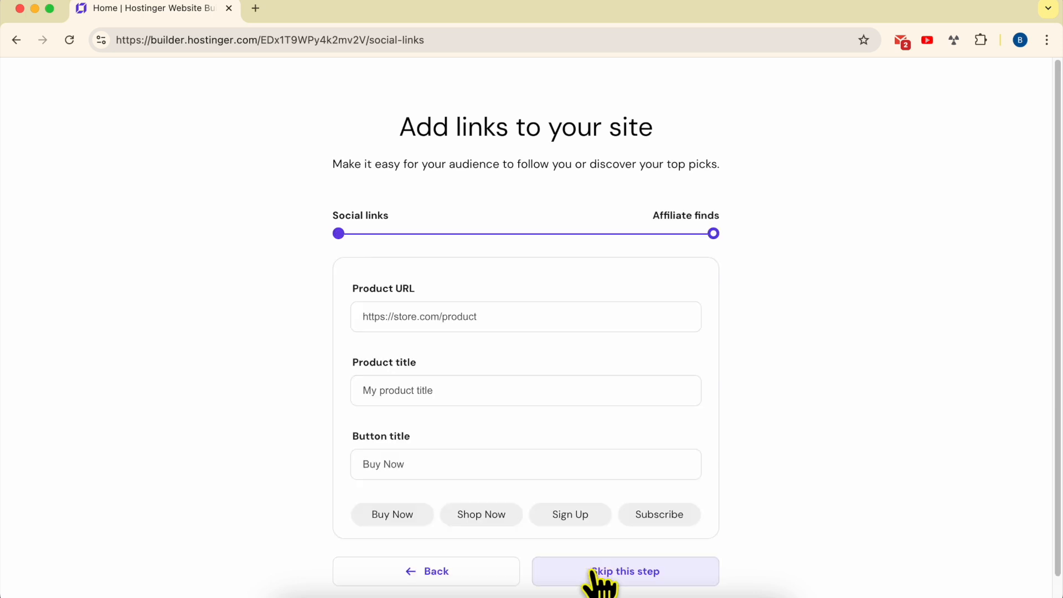
Open amazon.com in a new browser tab
{"action": "left_click", "coordinate": [475, 319]}
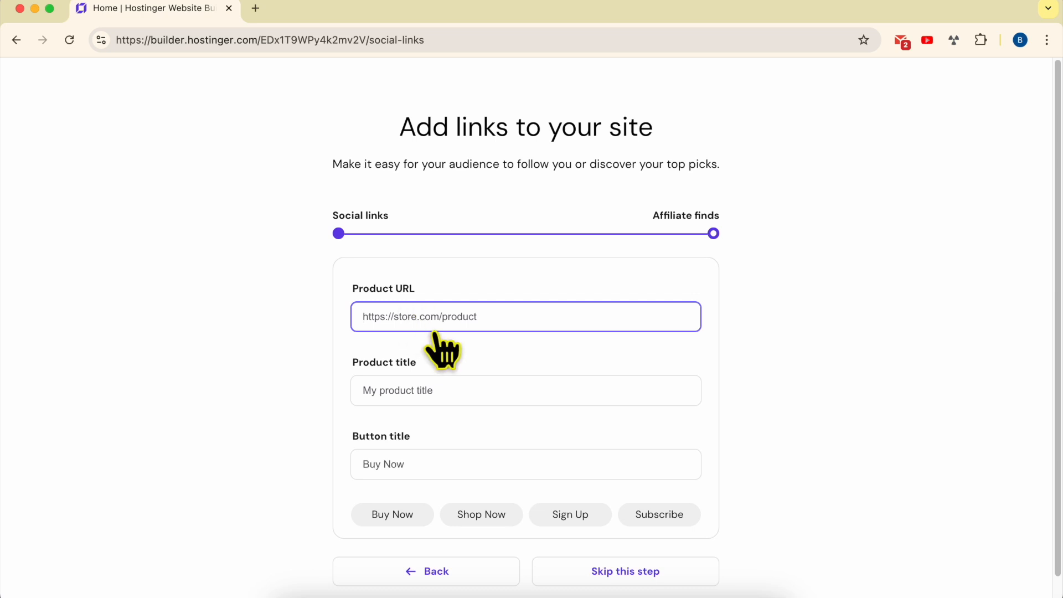
{"action": "left_click", "coordinate": [256, 41]}
{"action": "left_click", "coordinate": [462, 315]}
{"action": "left_click", "coordinate": [241, 41]}
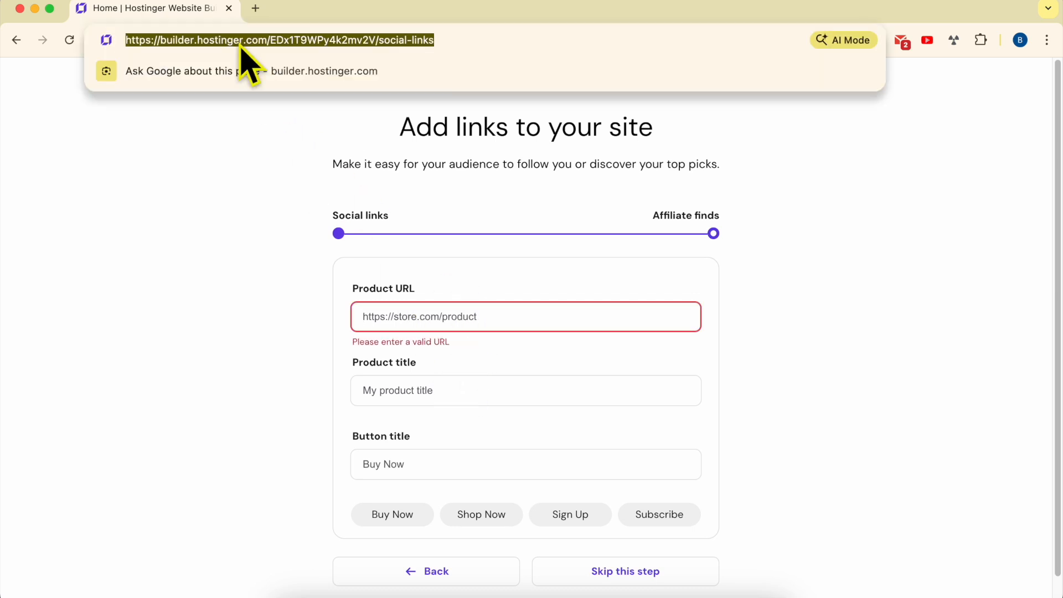
{"action": "type", "text": "amazon"}
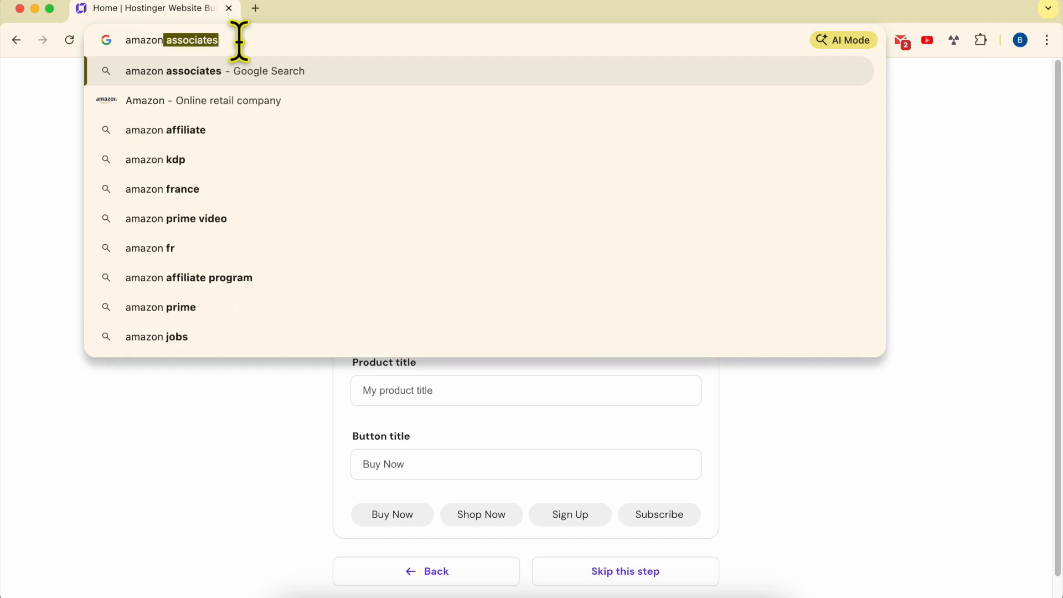
{"action": "type", "text": ".com"}
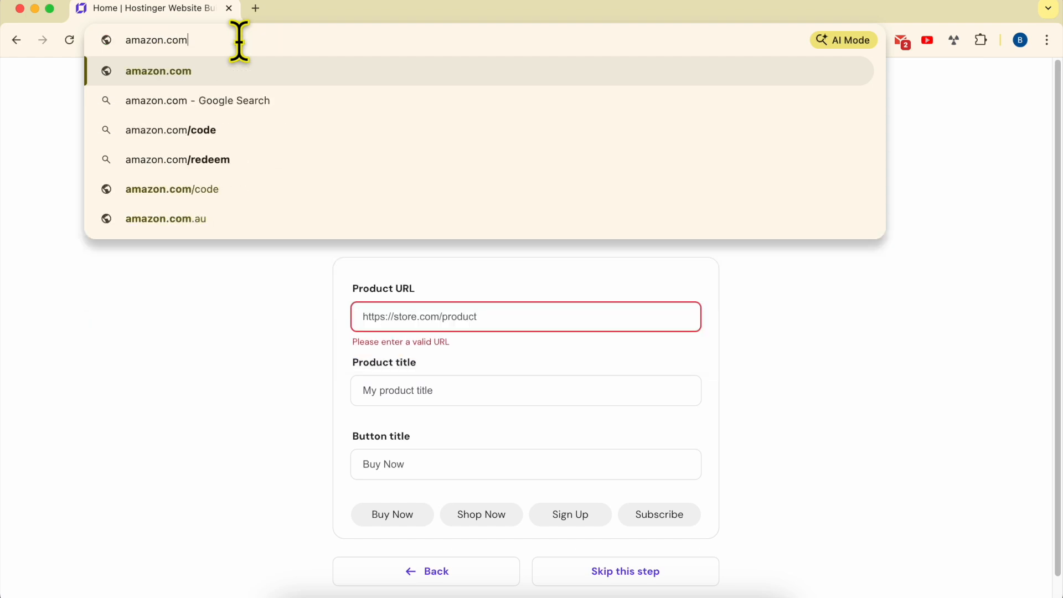
{"action": "key", "text": "Return"}
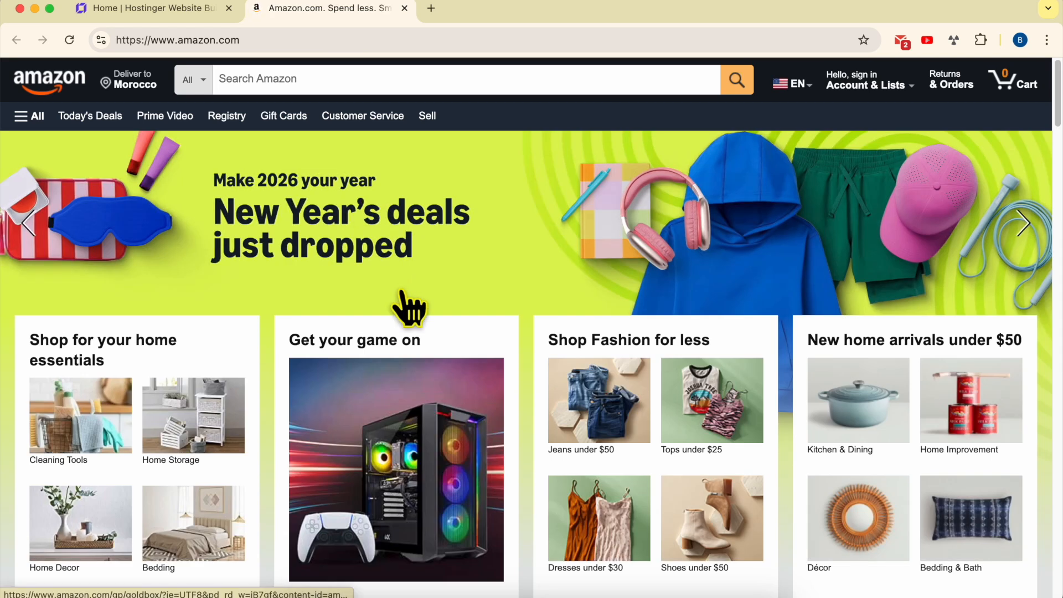
Open the Bloss Gray Boho Table Runner product page from the Kitchen & Dining deals and copy its URL
{"action": "scroll", "coordinate": [439, 380], "scroll_direction": "down", "scroll_amount": 1}
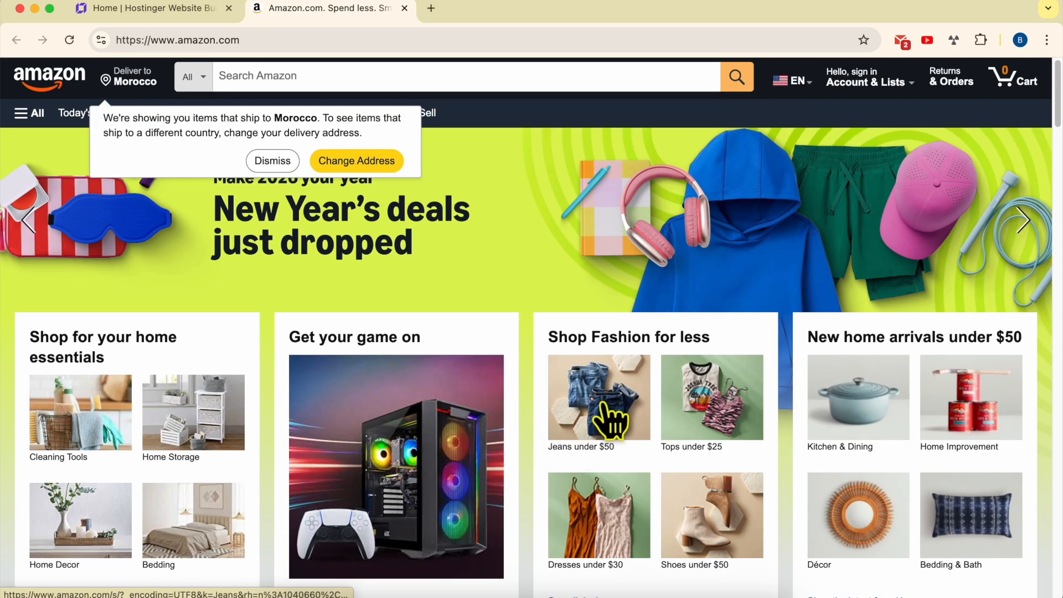
{"action": "left_click", "coordinate": [882, 419]}
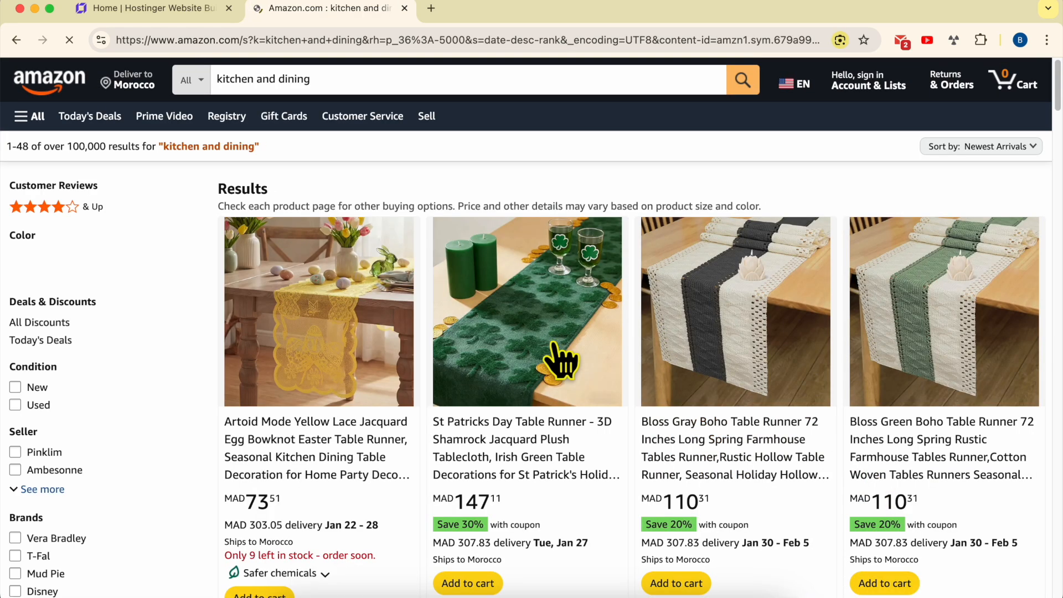
{"action": "left_click", "coordinate": [714, 308]}
{"action": "left_click", "coordinate": [308, 40]}
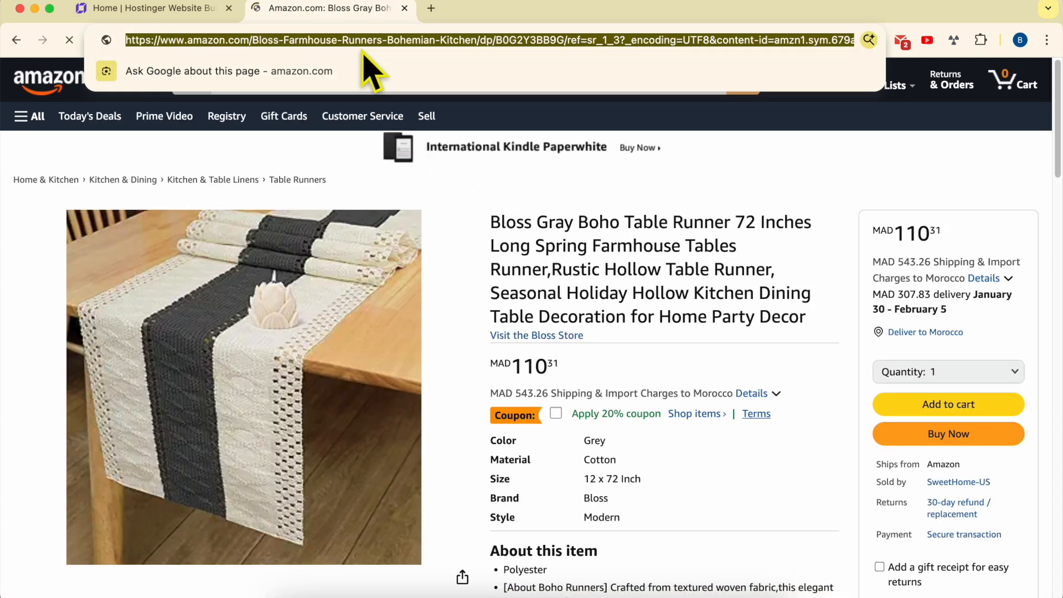
Paste the table runner's product link into the Product URL field of the affiliate link
{"action": "left_click", "coordinate": [188, 11]}
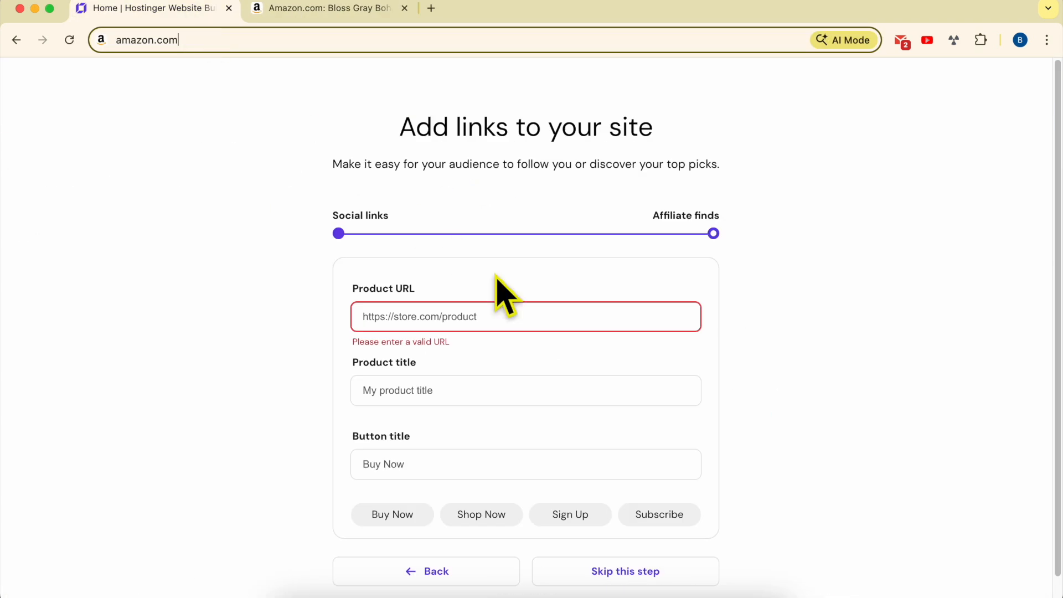
{"action": "left_click", "coordinate": [454, 387]}
{"action": "left_click", "coordinate": [455, 308]}
{"action": "key", "text": "super+v"}
{"action": "left_click", "coordinate": [505, 348]}
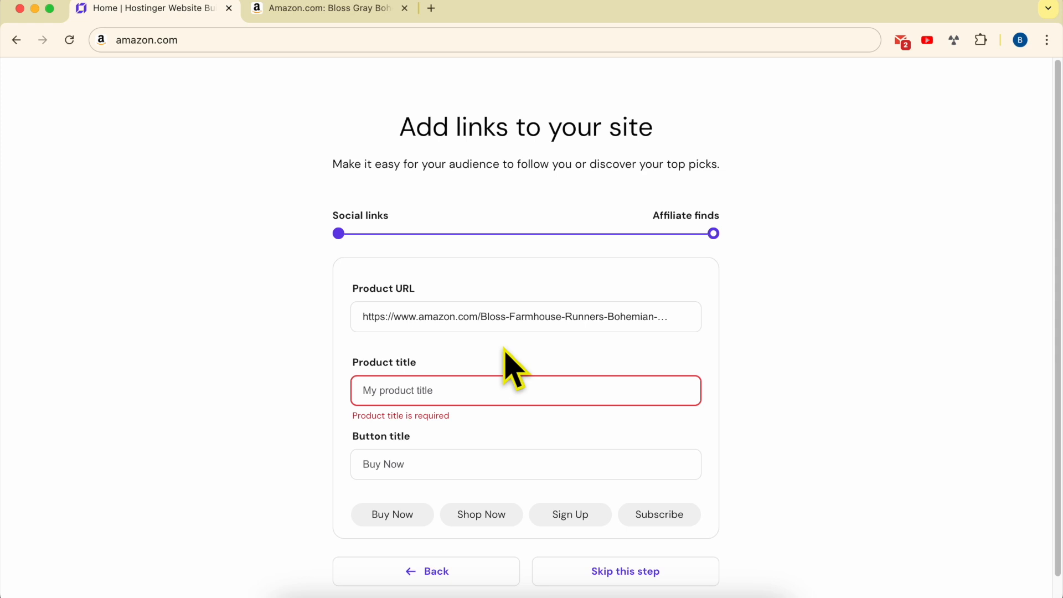
Copy "Table Runner 72 Inches" from the Amazon product title and paste it as the product title
{"action": "left_click", "coordinate": [443, 391]}
{"action": "left_click", "coordinate": [332, 12]}
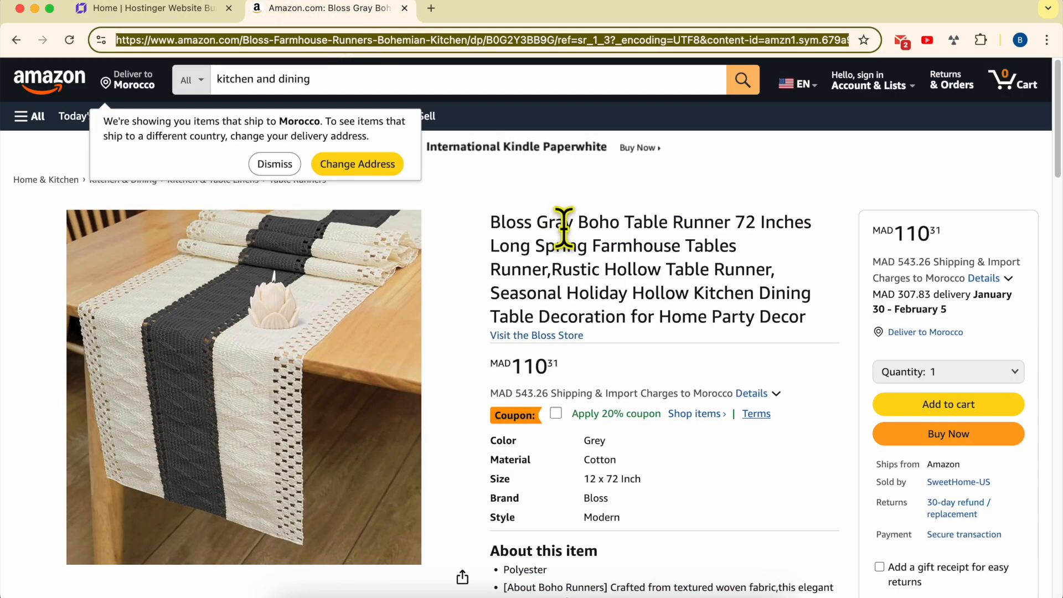
{"action": "left_click_drag", "start_coordinate": [642, 223], "coordinate": [782, 221]}
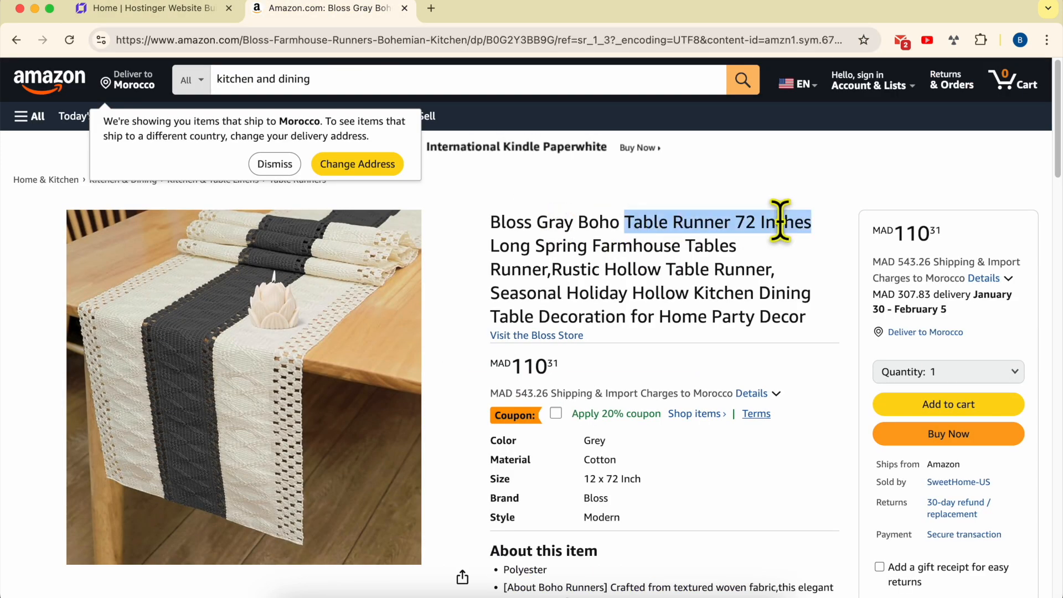
{"action": "left_click", "coordinate": [197, 9]}
{"action": "key", "text": "super+v"}
Set the button title to Check the Table Runner
{"action": "left_click", "coordinate": [522, 443]}
{"action": "left_click", "coordinate": [431, 464]}
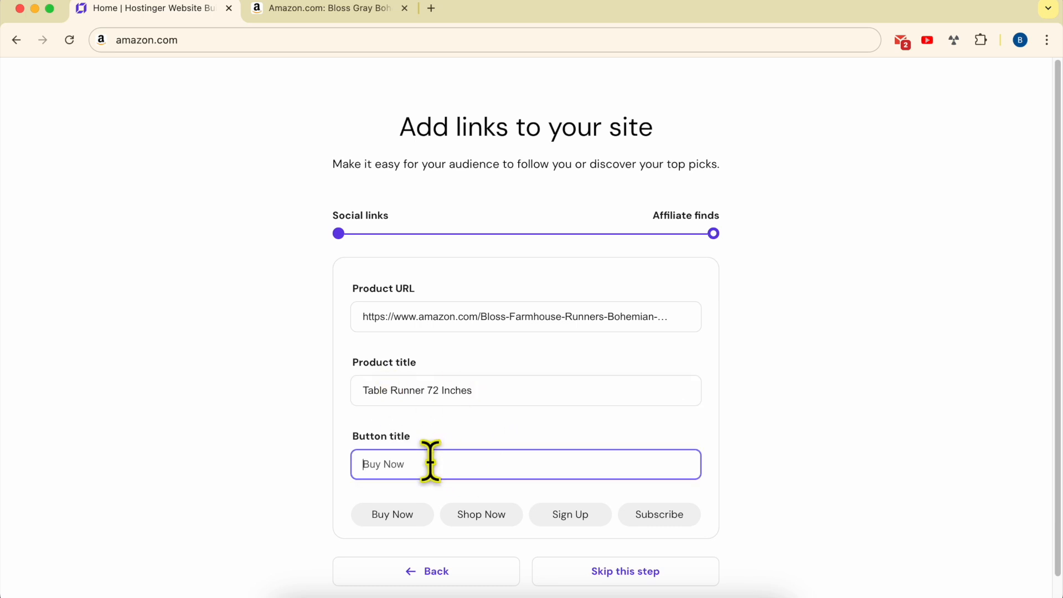
{"action": "type", "text": "B"}
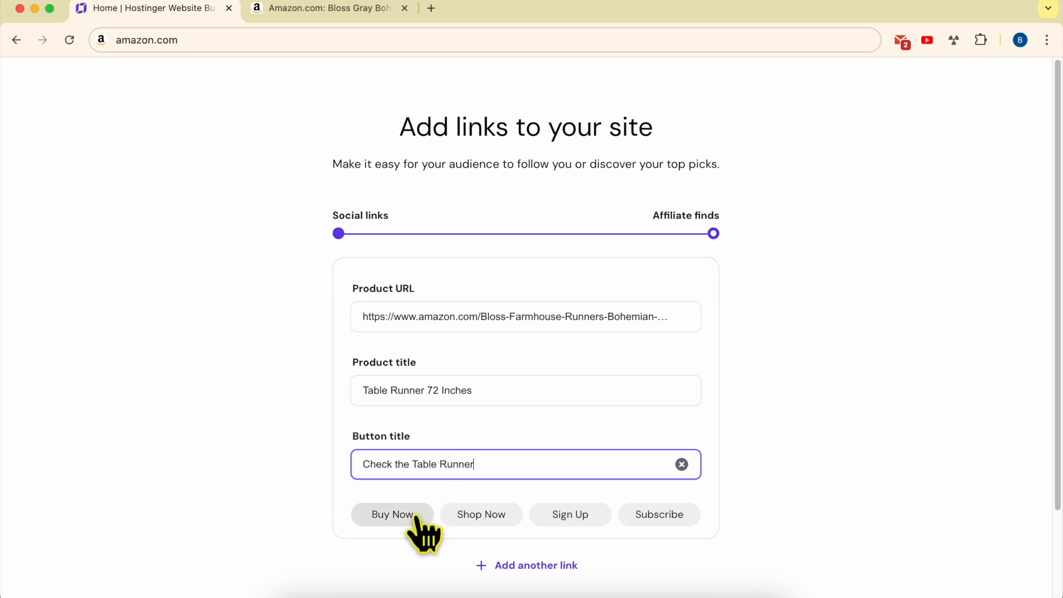
Try the preset button titles Shop Now, Buy Now, Sign Up and Subscribe
{"action": "left_click", "coordinate": [462, 520]}
{"action": "left_click", "coordinate": [394, 517]}
{"action": "left_click", "coordinate": [567, 521]}
{"action": "left_click", "coordinate": [647, 517]}
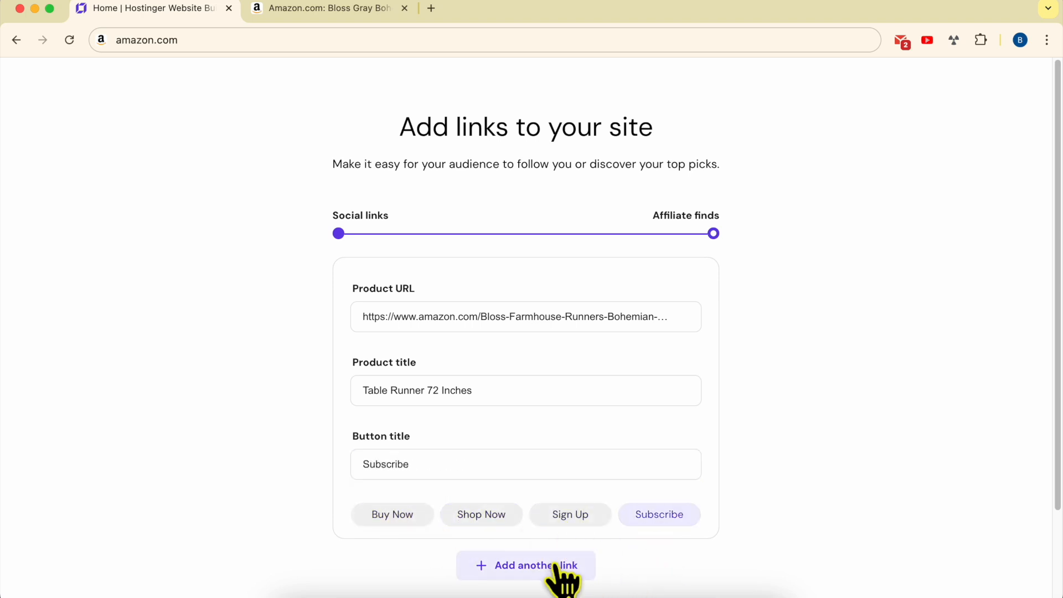
Re-enter the button title as Check the Table Runner
{"action": "double_click", "coordinate": [455, 465]}
{"action": "type", "text": "B"}
{"action": "key", "text": "BackSpace"}
{"action": "type", "text": "Ched"}
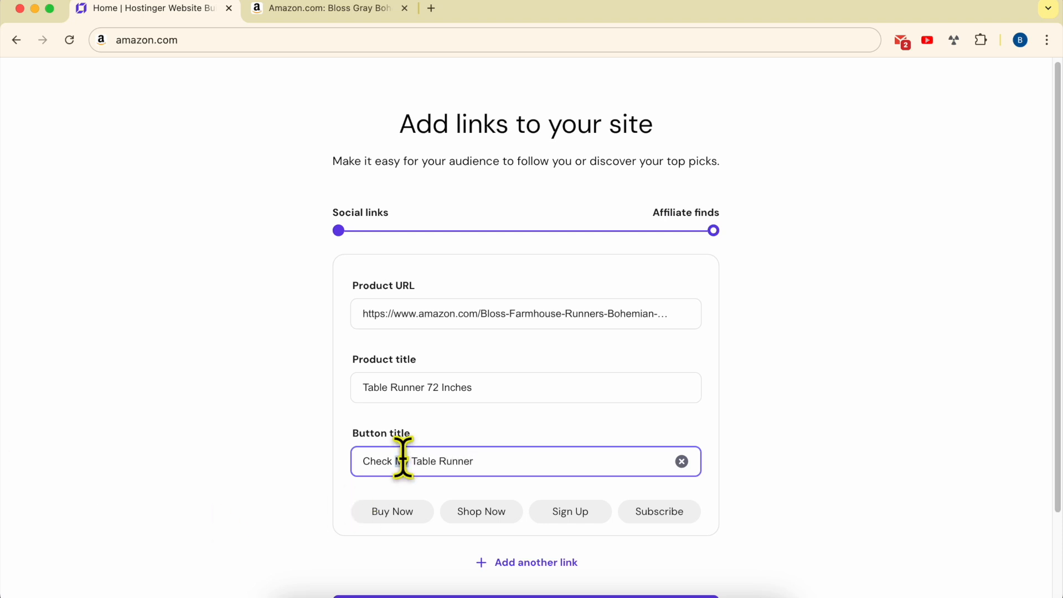
Add another affiliate link card
{"action": "left_click", "coordinate": [788, 503]}
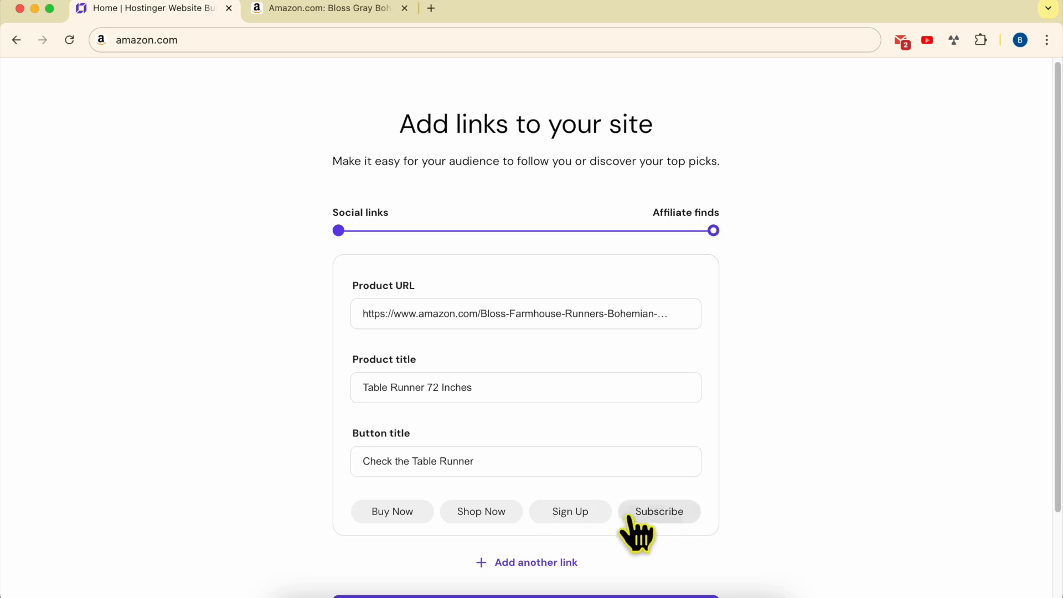
{"action": "scroll", "coordinate": [581, 520], "scroll_direction": "down", "scroll_amount": 1}
{"action": "left_click", "coordinate": [560, 529]}
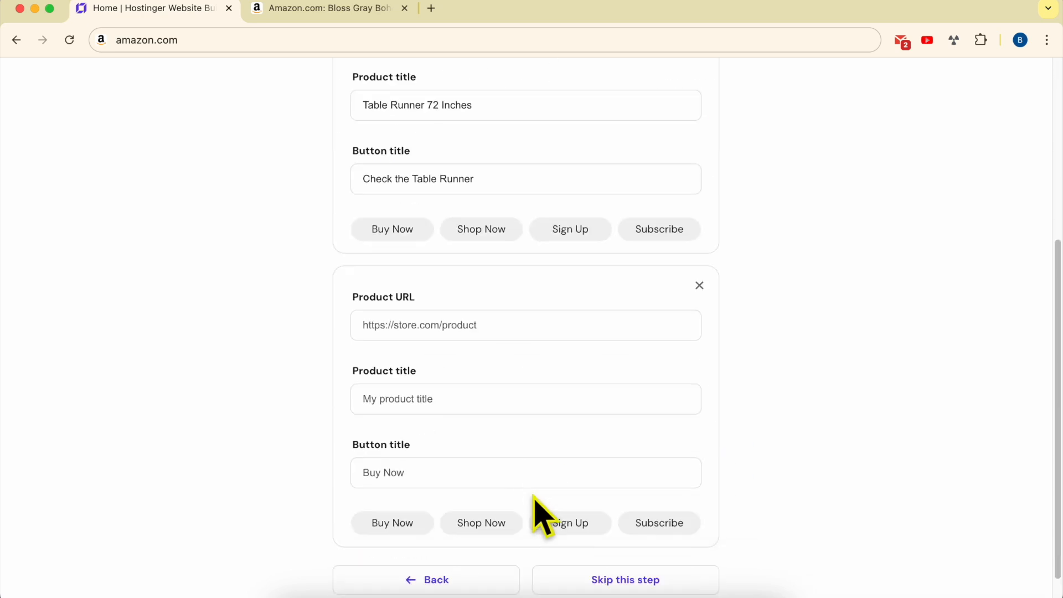
Open the Aluminum Alloy Pepper Salt Shaker product page from the Kitchen & Dining results on Amazon
{"action": "left_click", "coordinate": [344, 18]}
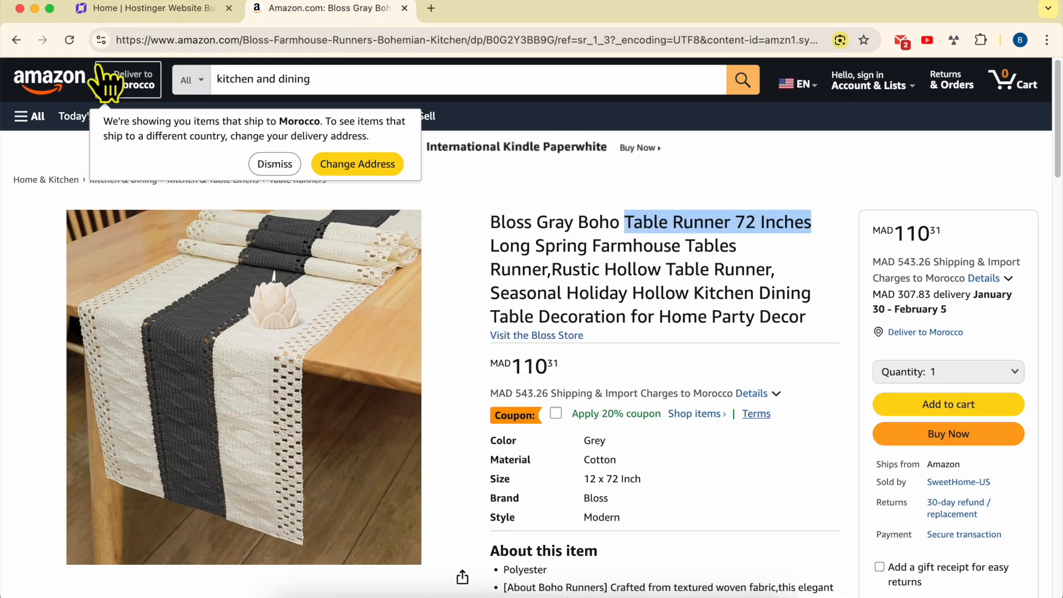
{"action": "left_click", "coordinate": [16, 40]}
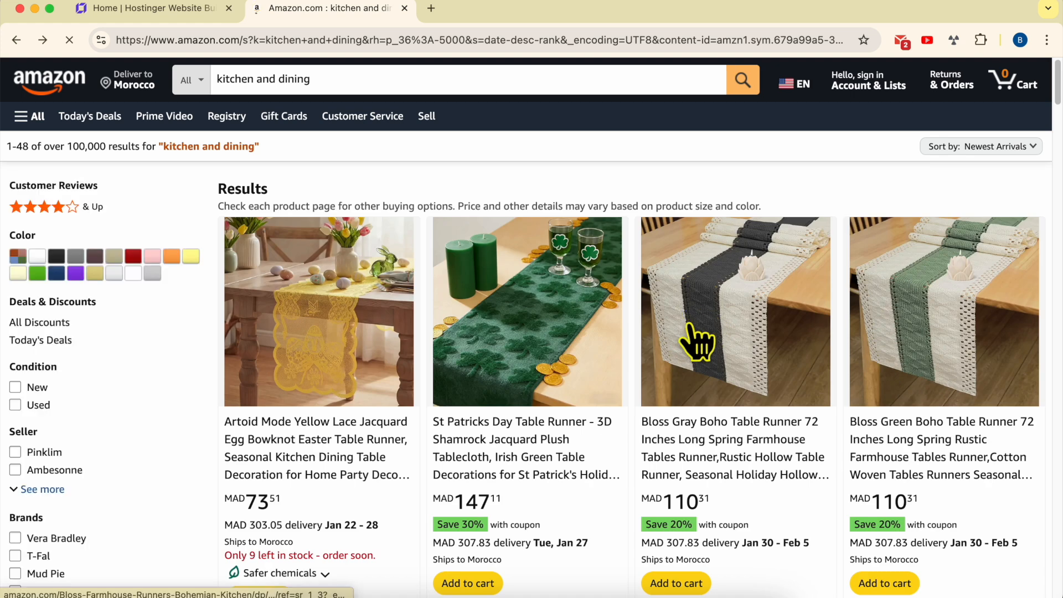
{"action": "scroll", "coordinate": [548, 368], "scroll_direction": "down", "scroll_amount": 3}
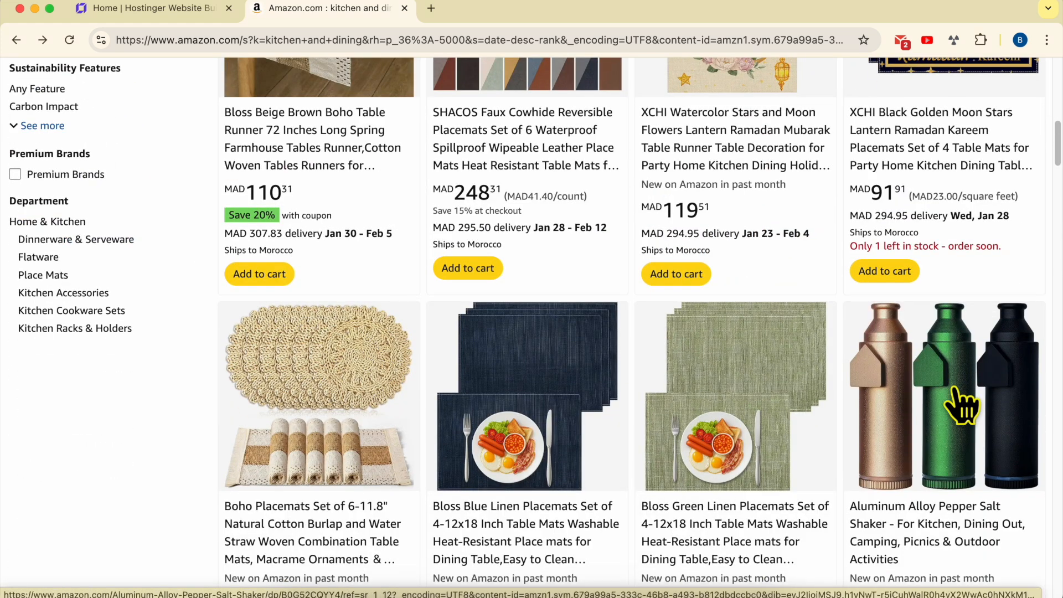
{"action": "left_click", "coordinate": [964, 404]}
Set the second product title to Salt Shaker, copied from the Amazon product name
{"action": "left_click_drag", "start_coordinate": [686, 222], "coordinate": [775, 222]}
{"action": "left_click", "coordinate": [199, 8]}
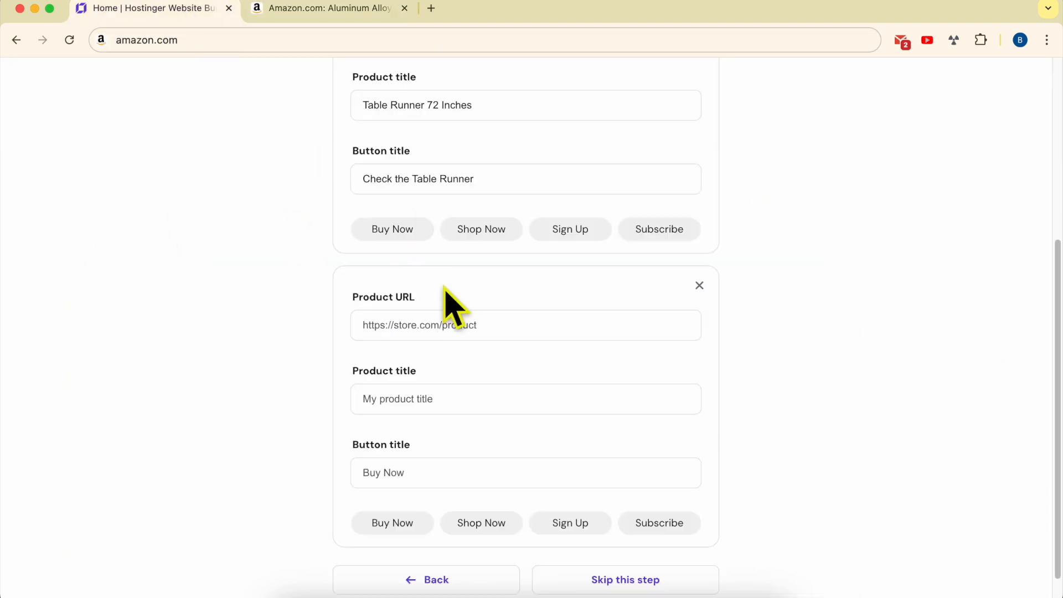
{"action": "left_click", "coordinate": [455, 398]}
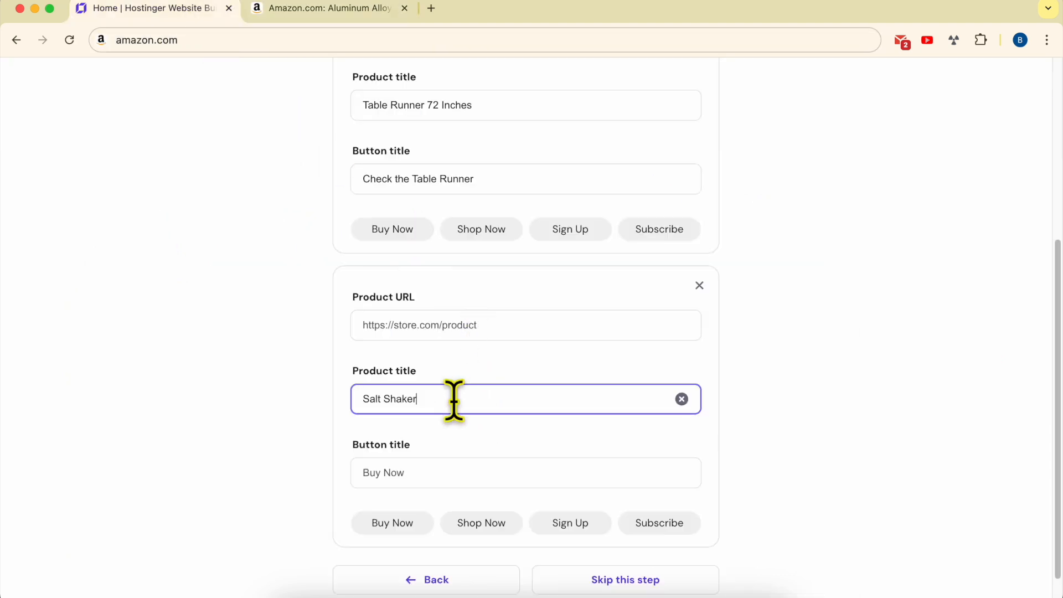
Copy the salt shaker page URL and paste it into the second Product URL field
{"action": "left_click", "coordinate": [326, 9]}
{"action": "left_click", "coordinate": [427, 40]}
{"action": "key", "text": "cmd+c"}
{"action": "left_click", "coordinate": [146, 7]}
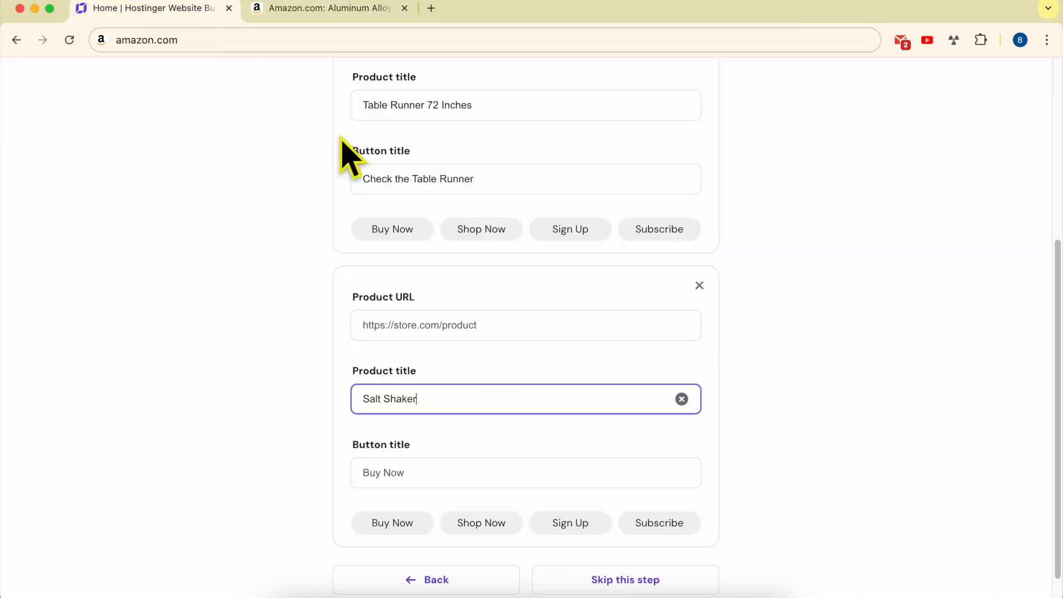
{"action": "left_click", "coordinate": [489, 327]}
{"action": "key", "text": "cmd+v"}
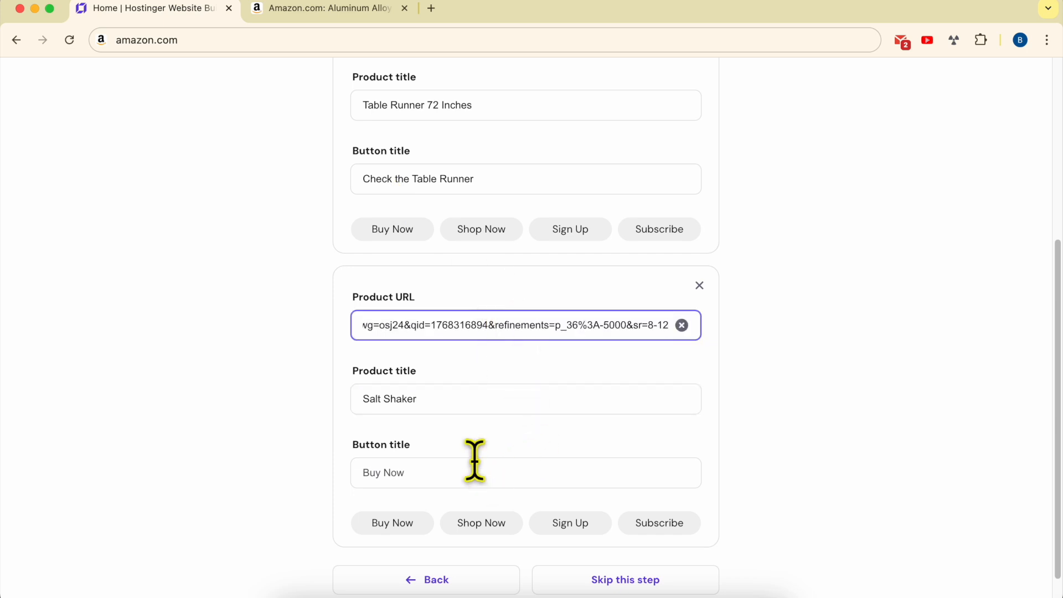
Set the second button title to Check the Salt Shaker and save the affiliate links
{"action": "left_click", "coordinate": [422, 471]}
{"action": "triple_click", "coordinate": [443, 400]}
{"action": "left_click", "coordinate": [457, 481]}
{"action": "type", "text": "Check the Salt Shaker"}
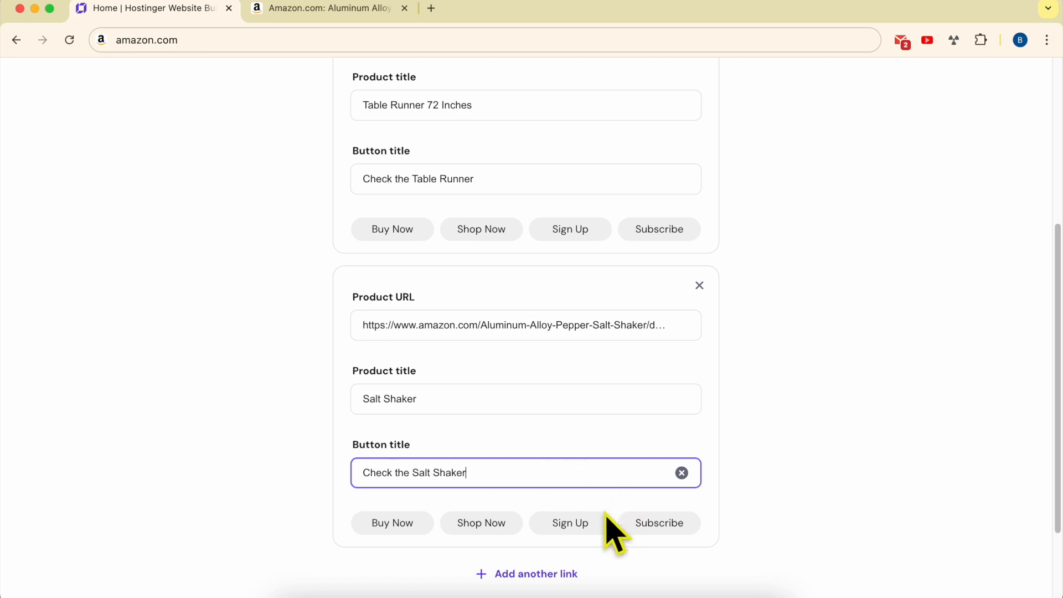
{"action": "scroll", "coordinate": [582, 548], "scroll_direction": "down", "scroll_amount": 3}
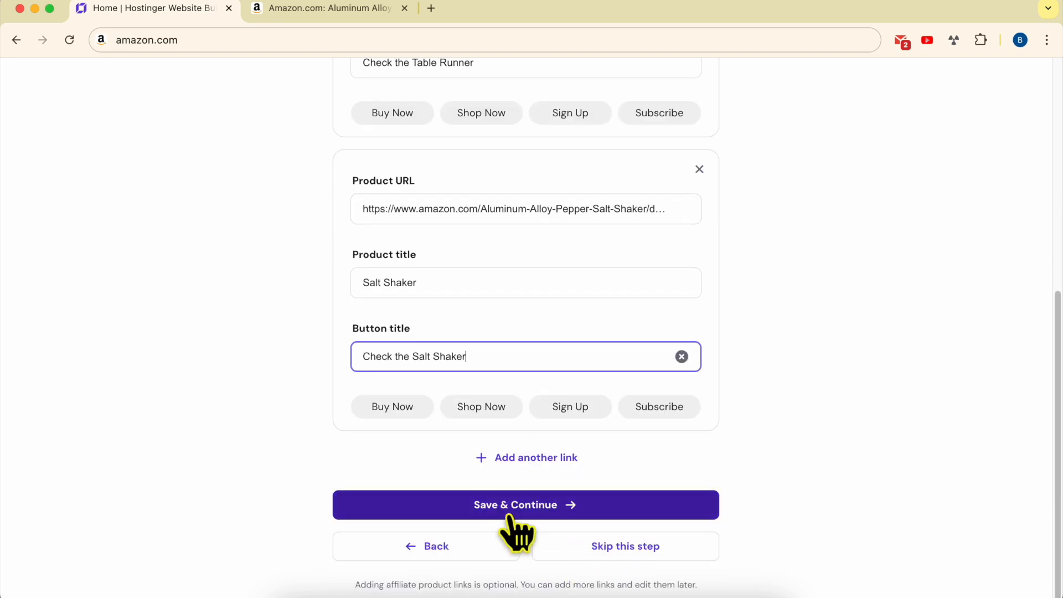
{"action": "left_click", "coordinate": [522, 514]}
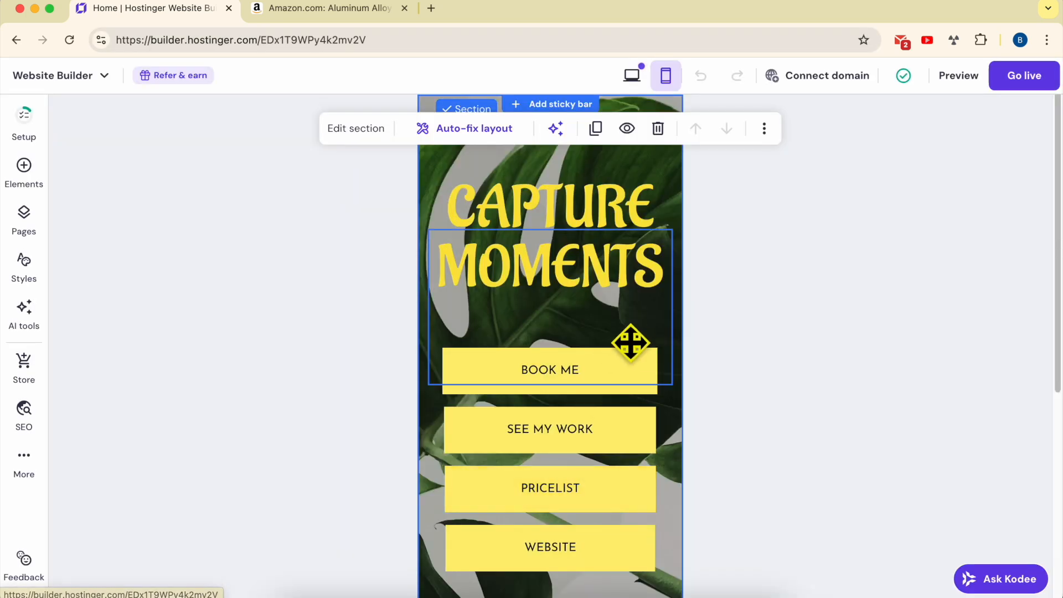
Review the page with both affiliate product cards in desktop and mobile views
{"action": "scroll", "coordinate": [647, 338], "scroll_direction": "down", "scroll_amount": 6}
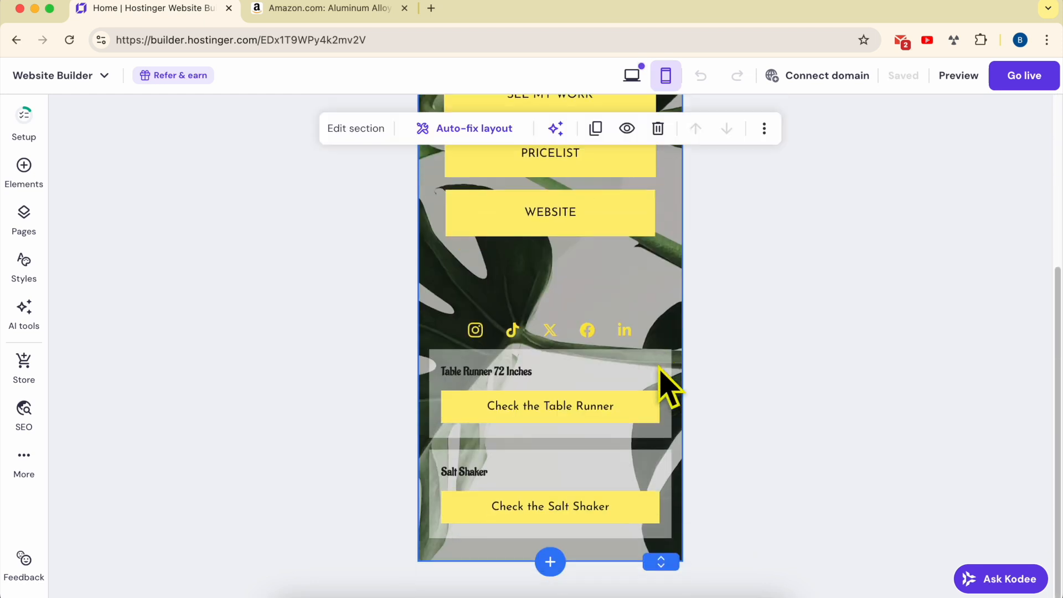
{"action": "scroll", "coordinate": [667, 380], "scroll_direction": "up", "scroll_amount": 8}
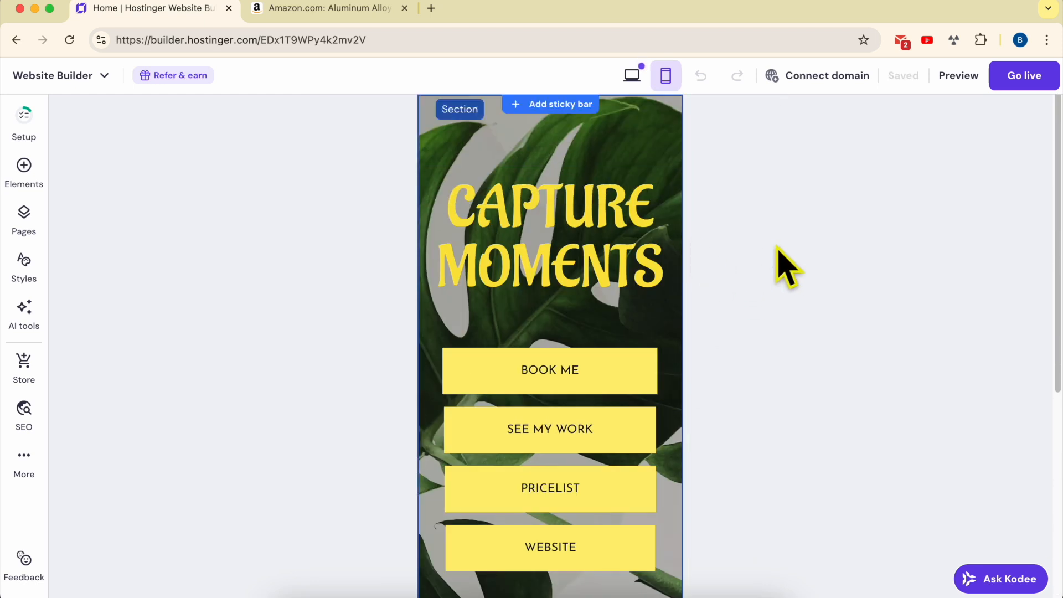
{"action": "left_click", "coordinate": [632, 75]}
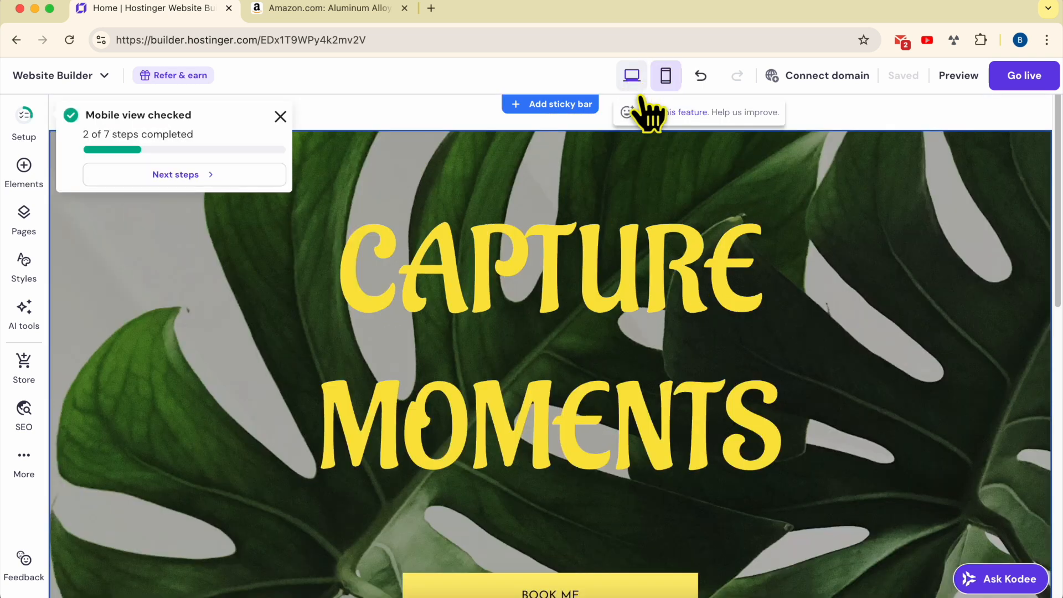
{"action": "scroll", "coordinate": [830, 289], "scroll_direction": "down", "scroll_amount": 10}
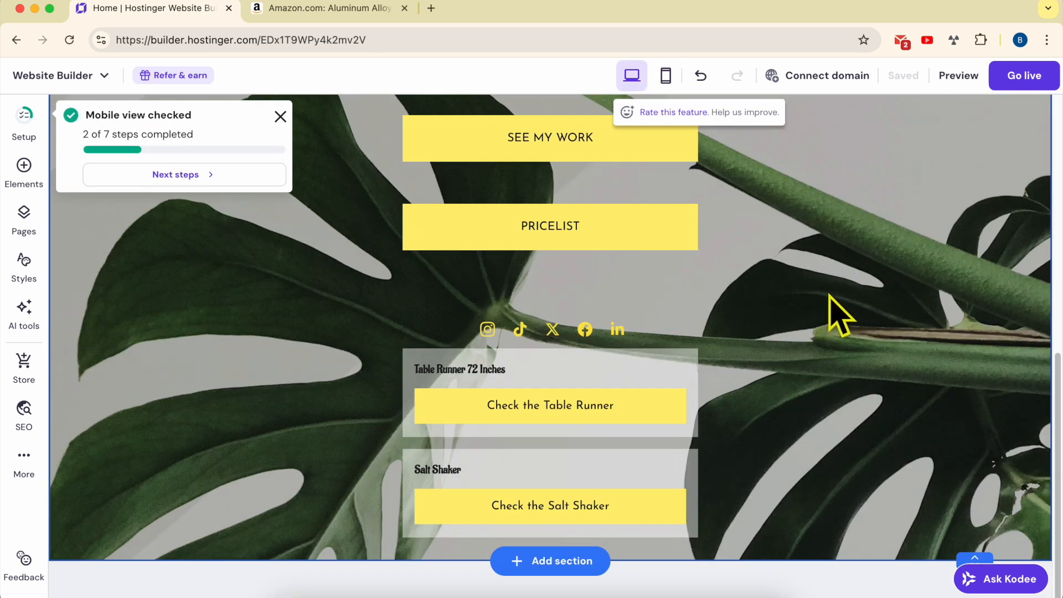
{"action": "scroll", "coordinate": [825, 310], "scroll_direction": "up", "scroll_amount": 10}
{"action": "left_click", "coordinate": [666, 76]}
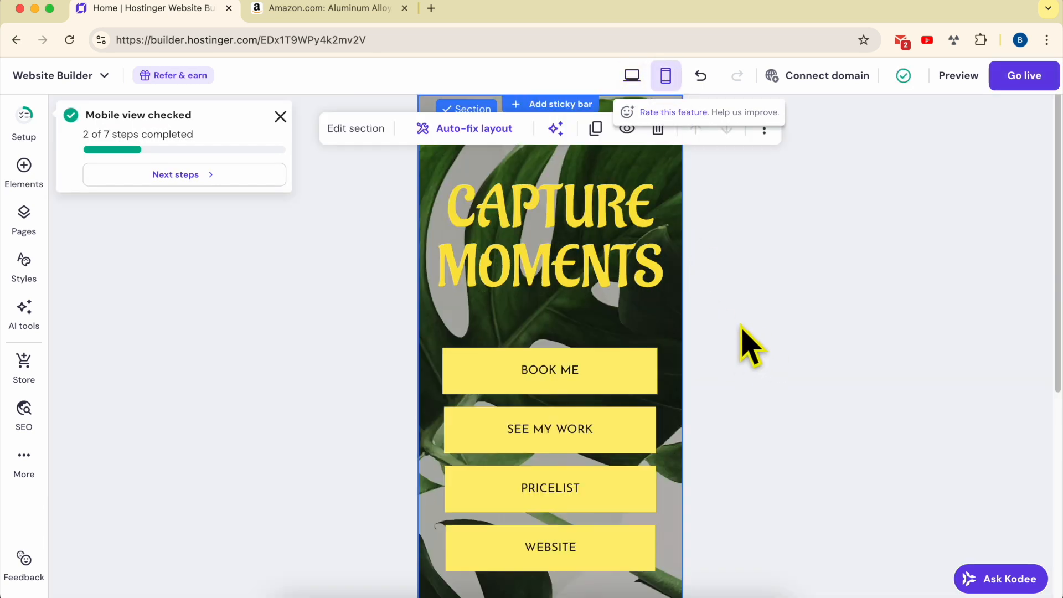
{"action": "left_click", "coordinate": [281, 118]}
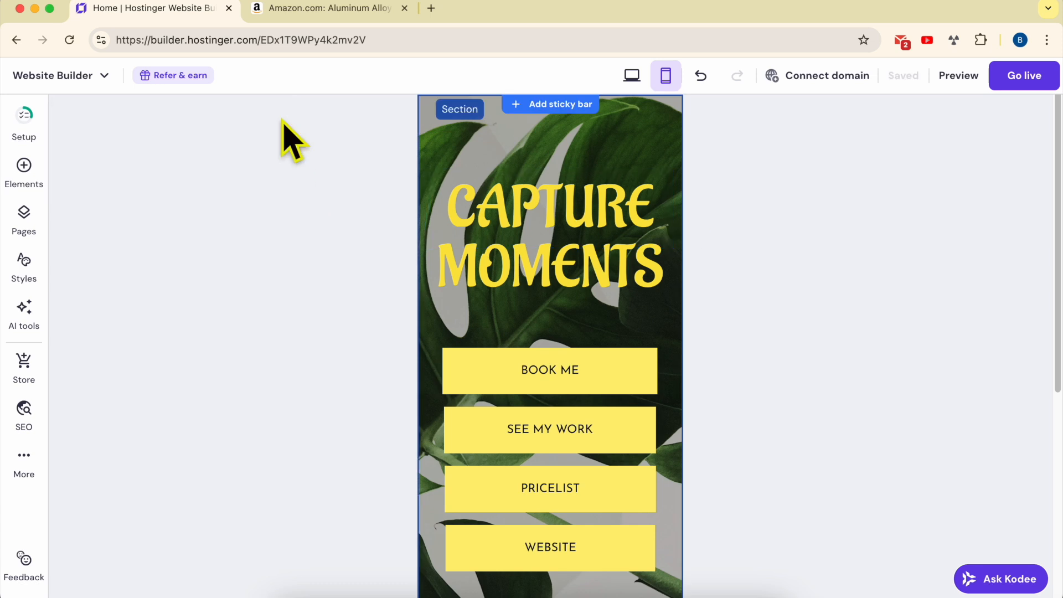
{"action": "scroll", "coordinate": [579, 338], "scroll_direction": "down", "scroll_amount": 6}
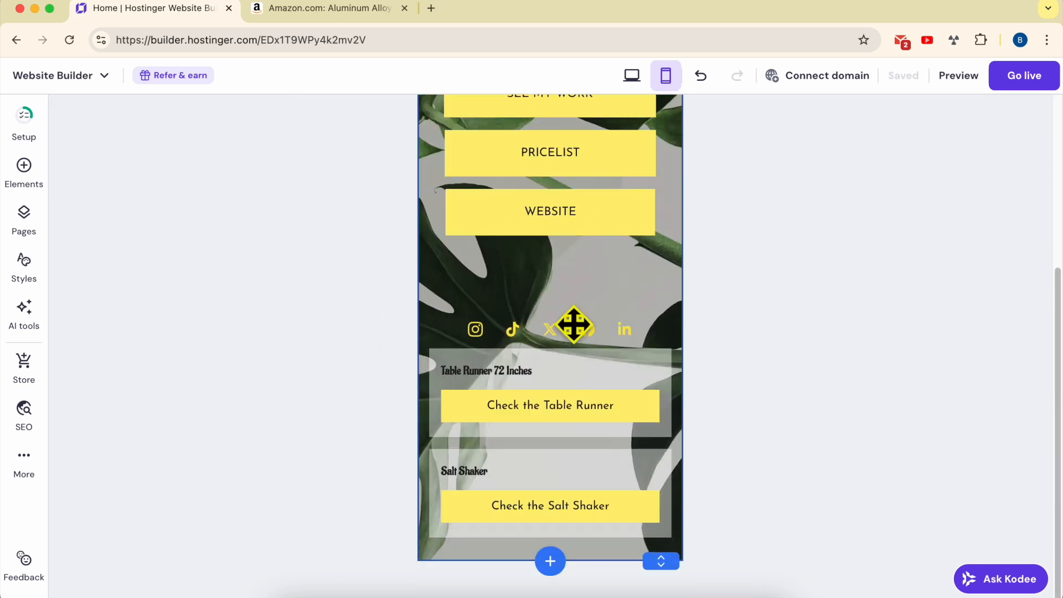
{"action": "scroll", "coordinate": [570, 356], "scroll_direction": "up", "scroll_amount": 6}
Change the two-line heading text to Dotcom Builders
{"action": "left_click", "coordinate": [556, 231]}
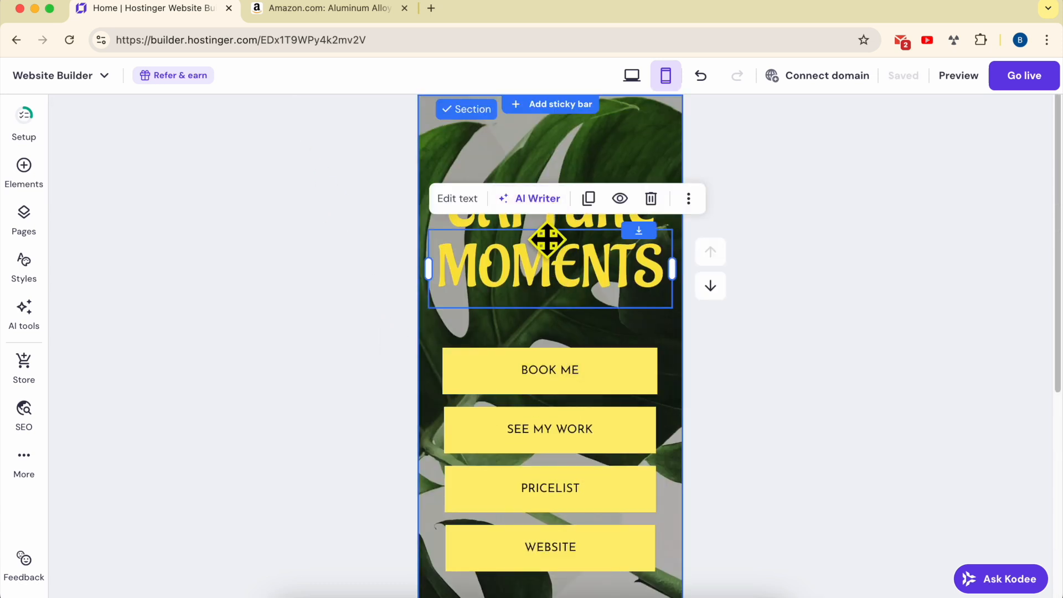
{"action": "double_click", "coordinate": [544, 260]}
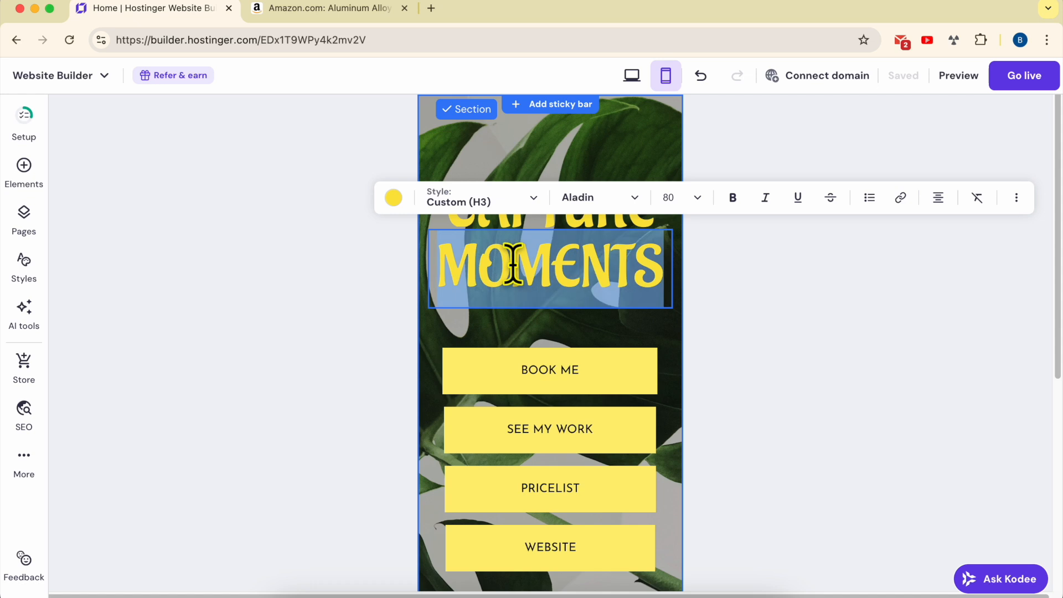
{"action": "double_click", "coordinate": [517, 229]}
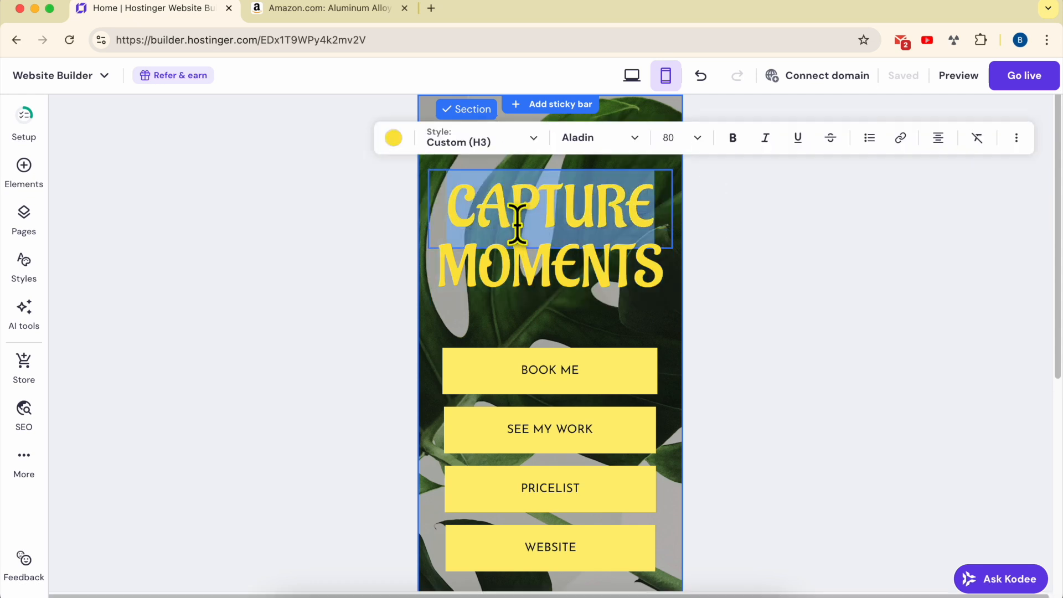
{"action": "type", "text": "Dotcom"}
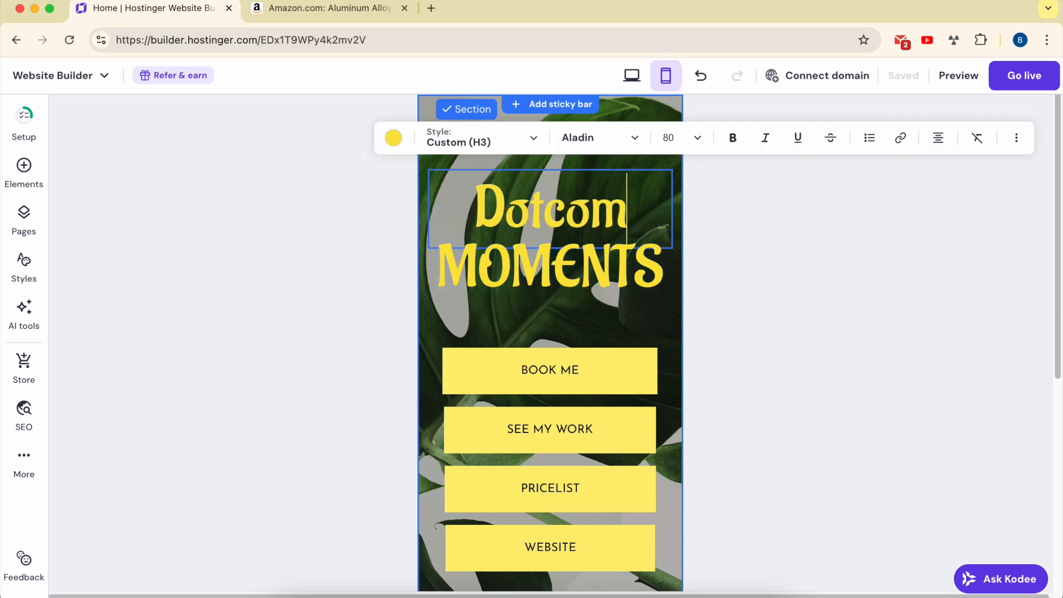
{"action": "left_click", "coordinate": [520, 248]}
{"action": "double_click", "coordinate": [522, 249]}
{"action": "type", "text": "B"}
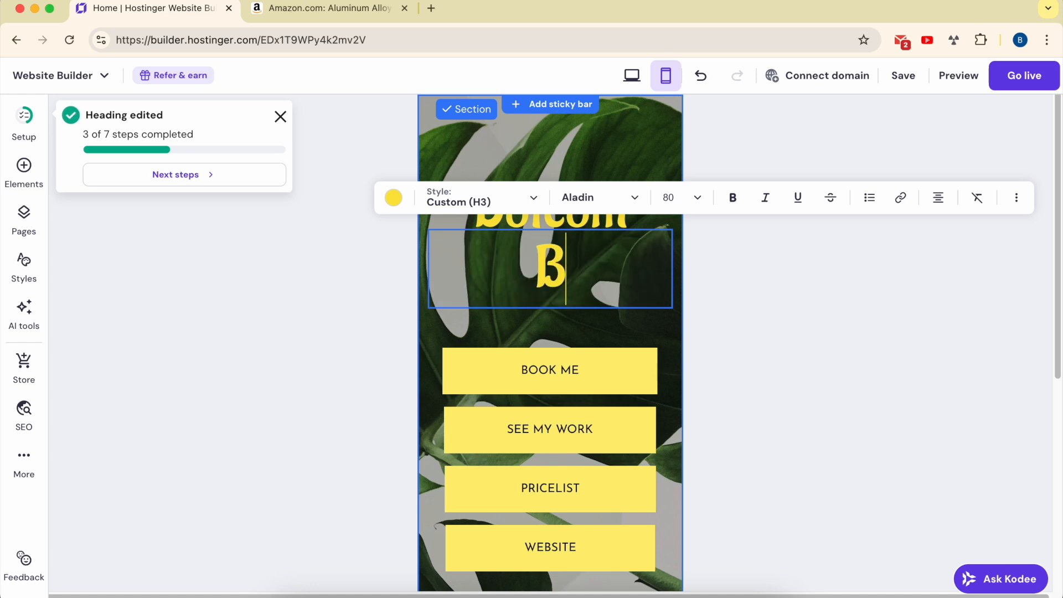
{"action": "type", "text": "uildr"}
{"action": "type", "text": "rs"}
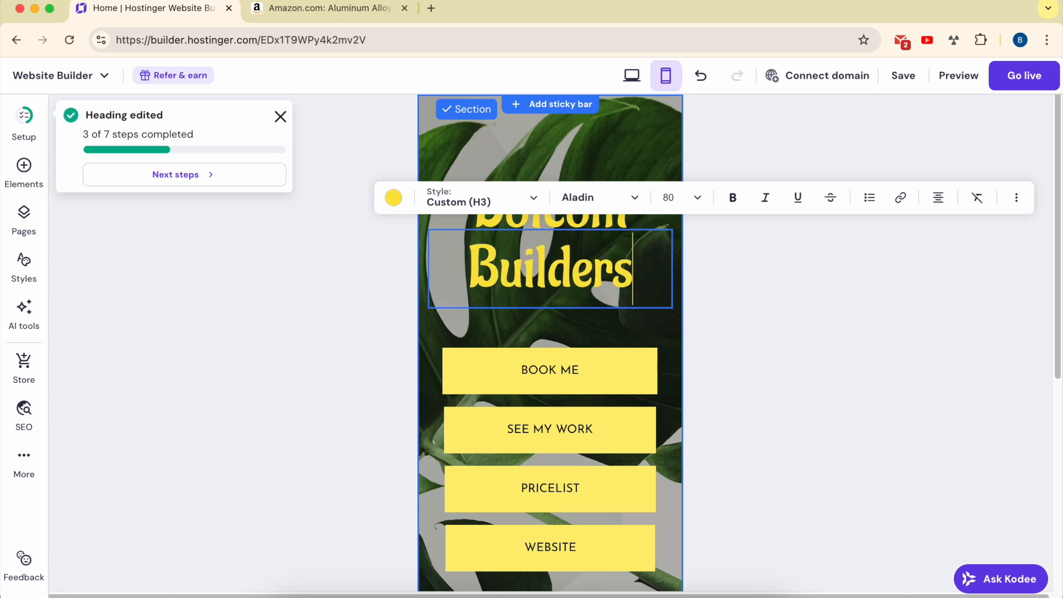
{"action": "left_click", "coordinate": [725, 257]}
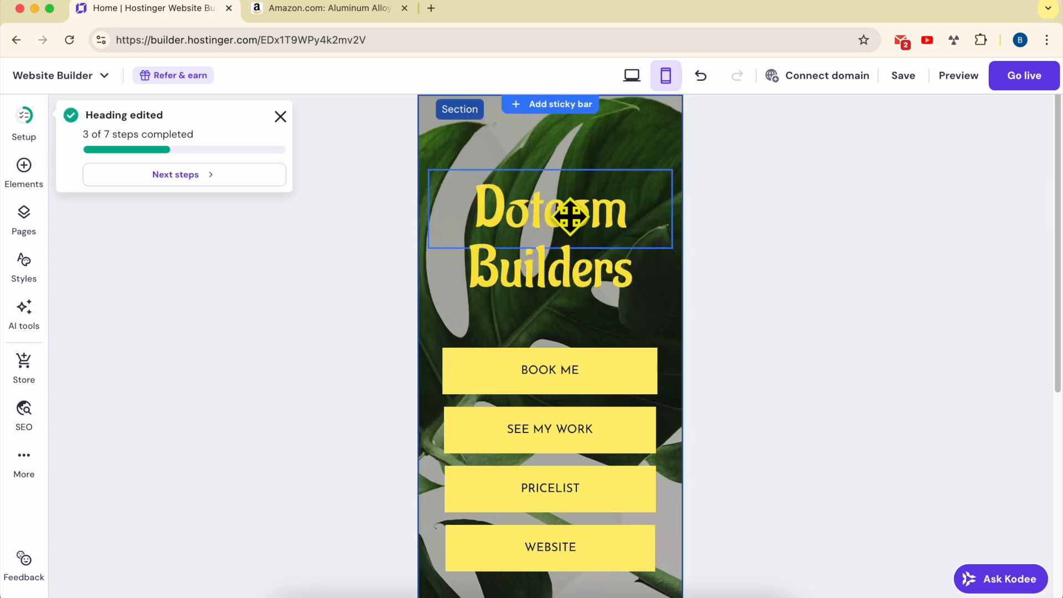
Add an Image element to the top of the section near the heading
{"action": "left_click", "coordinate": [32, 182]}
{"action": "left_click_drag", "start_coordinate": [180, 316], "coordinate": [546, 171]}
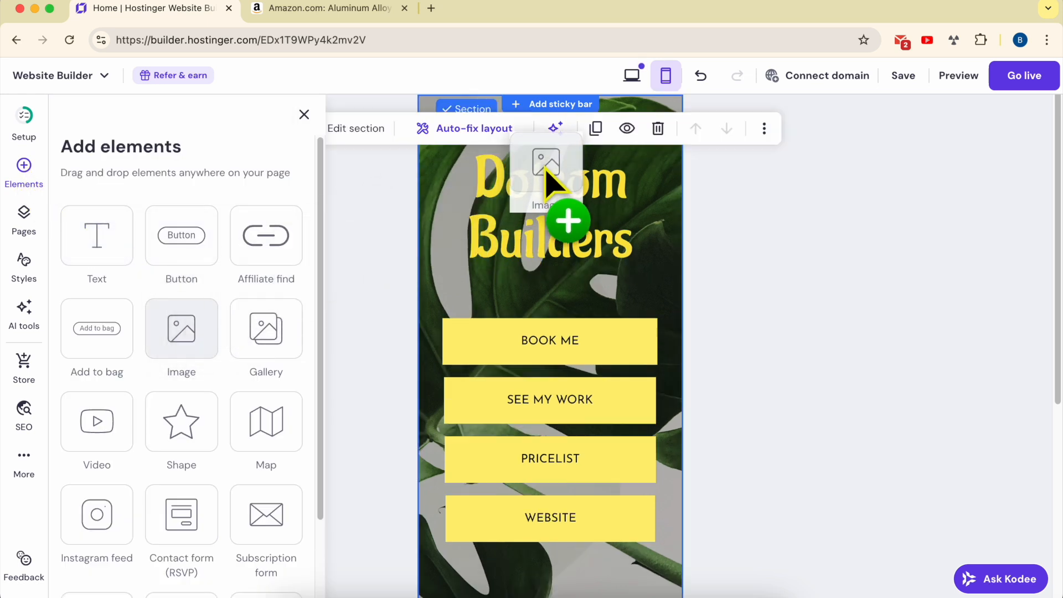
{"action": "left_click_drag", "start_coordinate": [547, 170], "coordinate": [546, 170]}
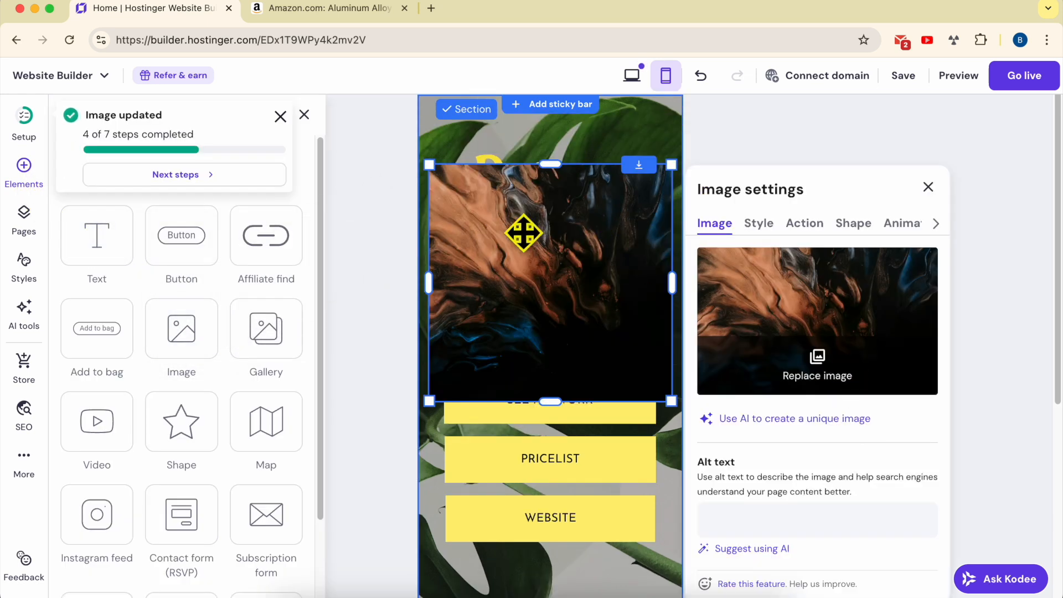
{"action": "left_click", "coordinate": [758, 153]}
{"action": "left_click", "coordinate": [532, 224]}
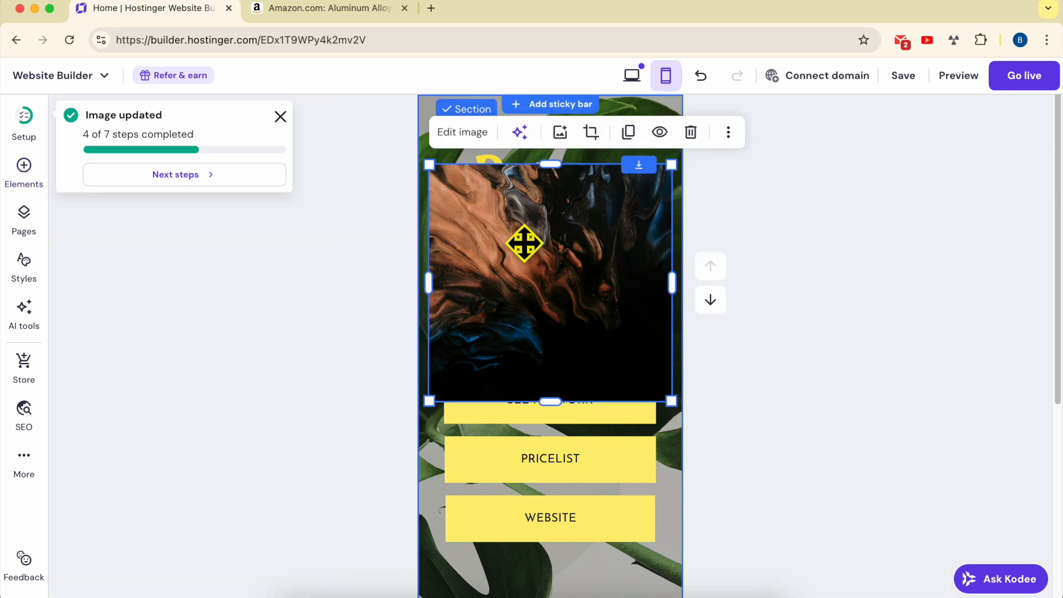
{"action": "left_click", "coordinate": [462, 133]}
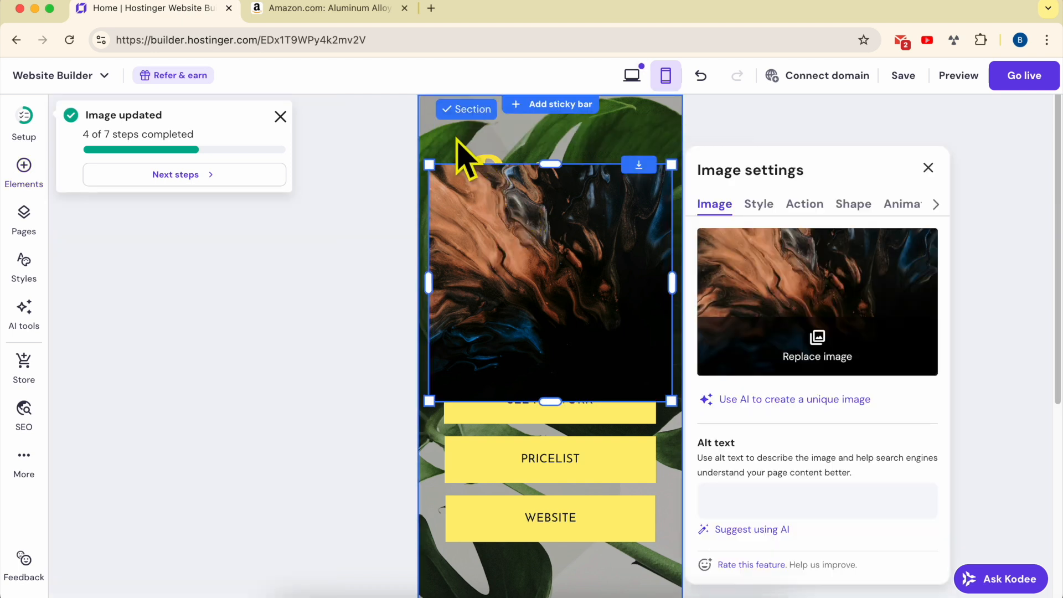
{"action": "left_click", "coordinate": [840, 368]}
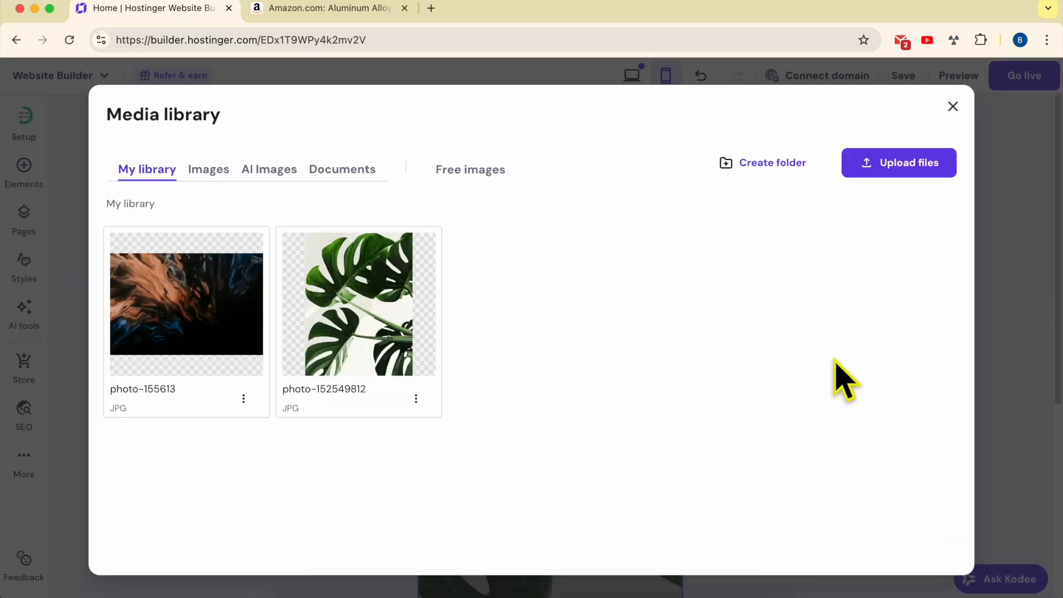
{"action": "left_click", "coordinate": [893, 166]}
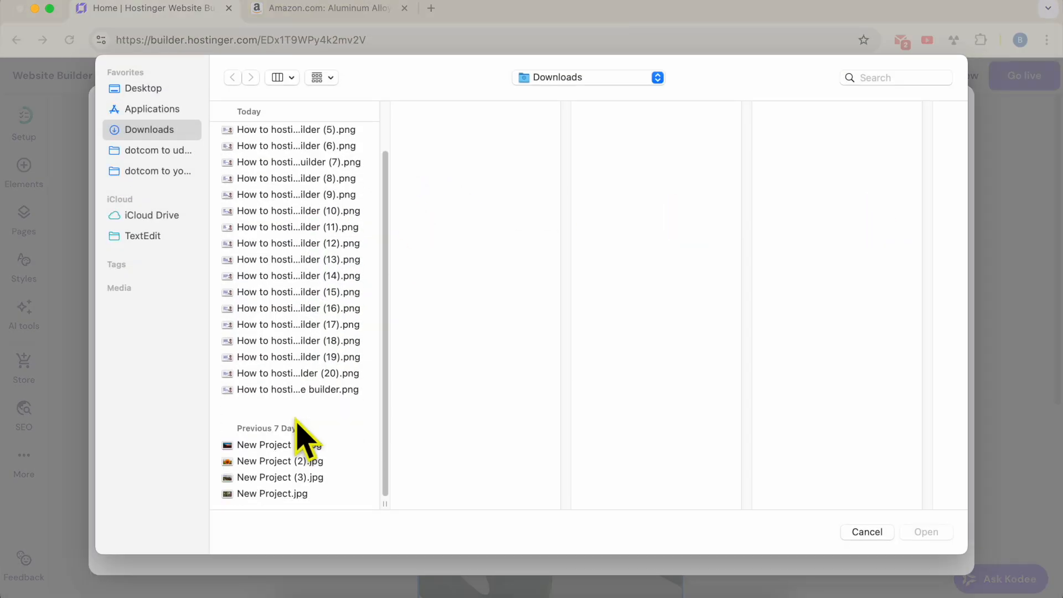
{"action": "scroll", "coordinate": [328, 320], "scroll_direction": "up", "scroll_amount": 3}
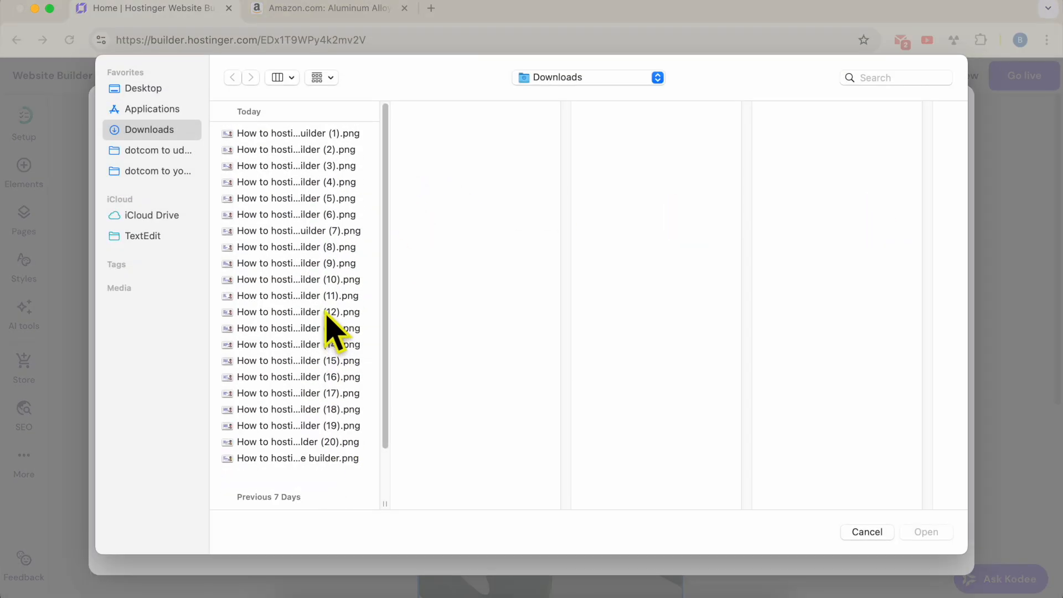
{"action": "key", "text": "Escape"}
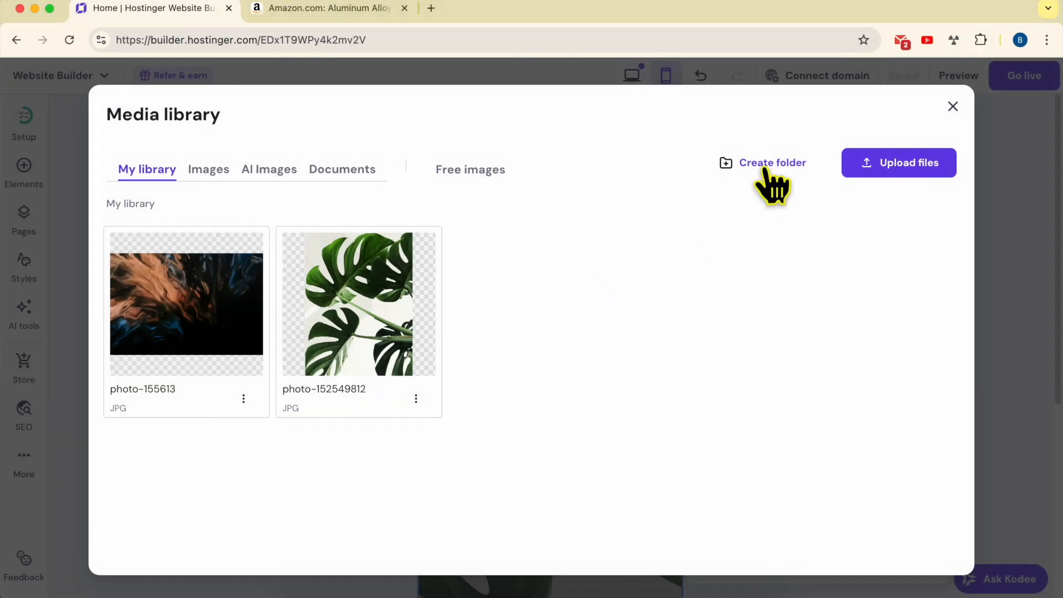
{"action": "left_click", "coordinate": [953, 106]}
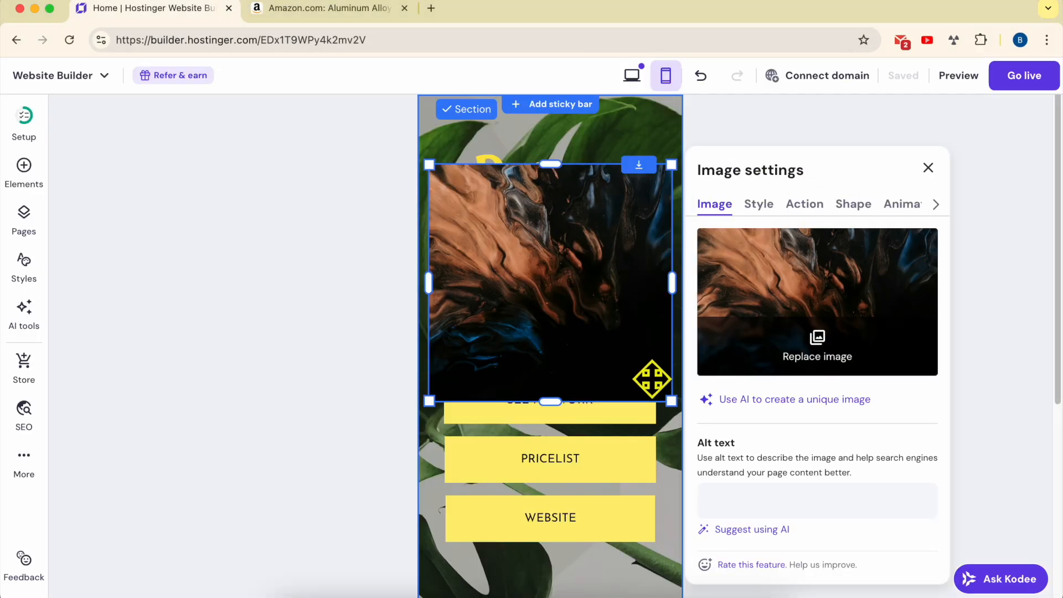
Replace the new image with the monstera leaf photo from the media library
{"action": "left_click", "coordinate": [795, 354]}
{"action": "mouse_move", "coordinate": [386, 313]}
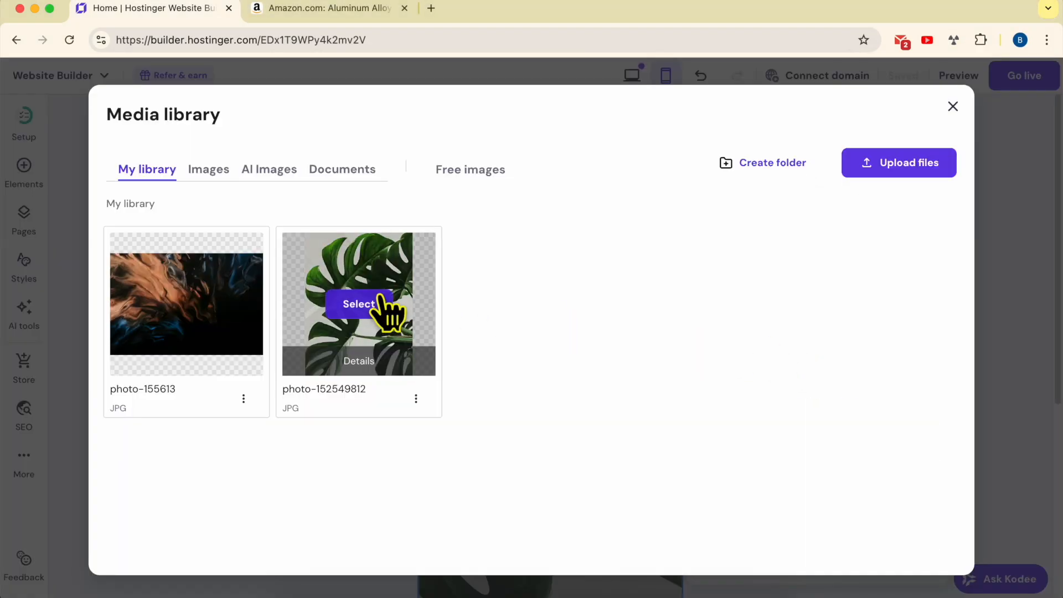
{"action": "key", "text": "Escape"}
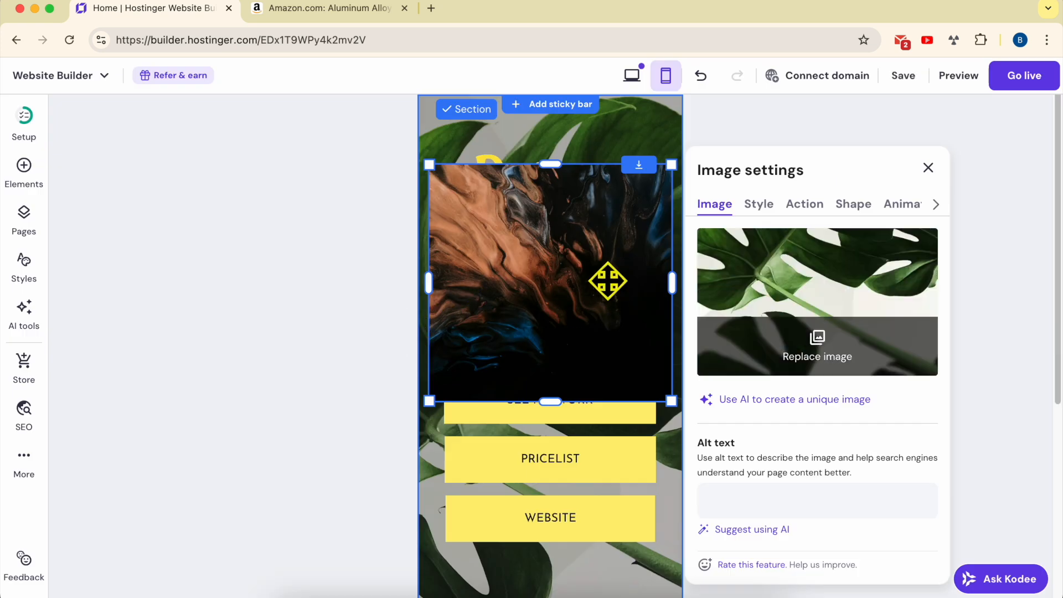
Shrink the image to a small logo and position it above the Dotcom Builders heading
{"action": "left_click_drag", "start_coordinate": [668, 399], "coordinate": [569, 167]}
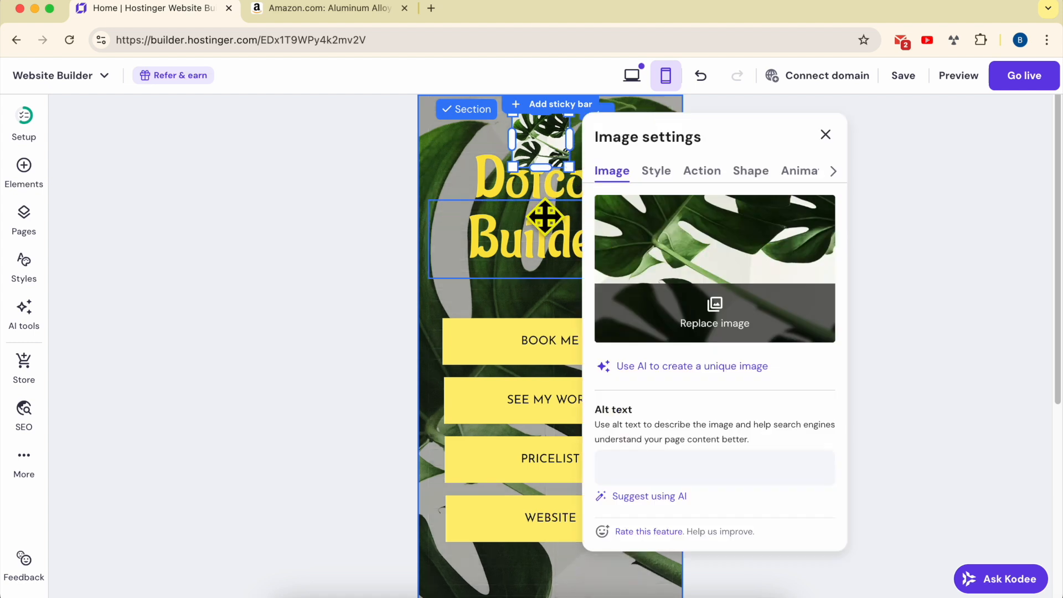
{"action": "left_click_drag", "start_coordinate": [536, 240], "coordinate": [537, 264]}
{"action": "left_click_drag", "start_coordinate": [508, 161], "coordinate": [510, 213]}
{"action": "left_click", "coordinate": [856, 233]}
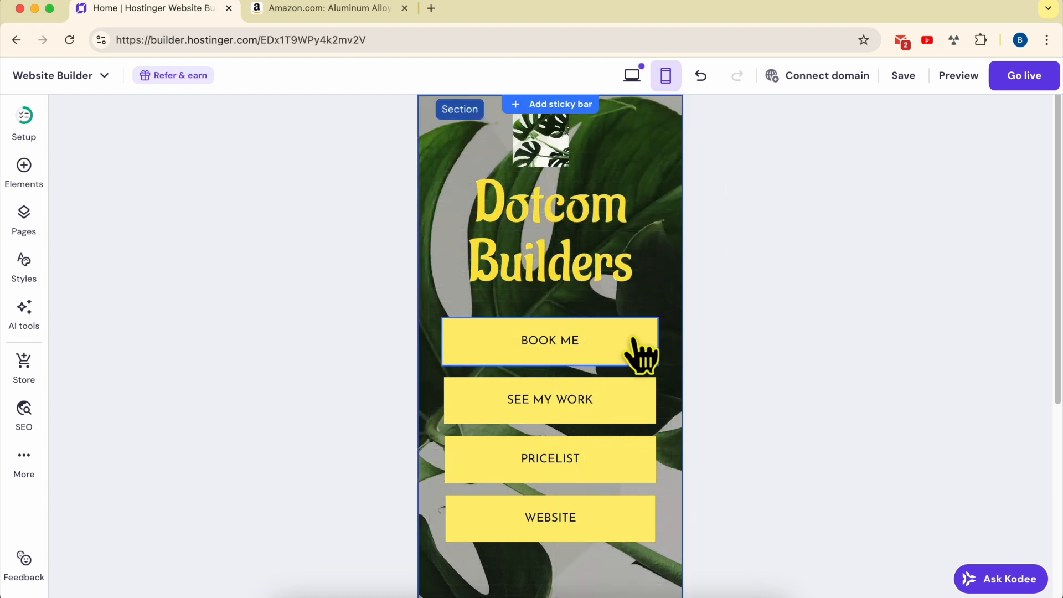
Examine the BOOK ME button's settings and its available link types
{"action": "left_click", "coordinate": [607, 346]}
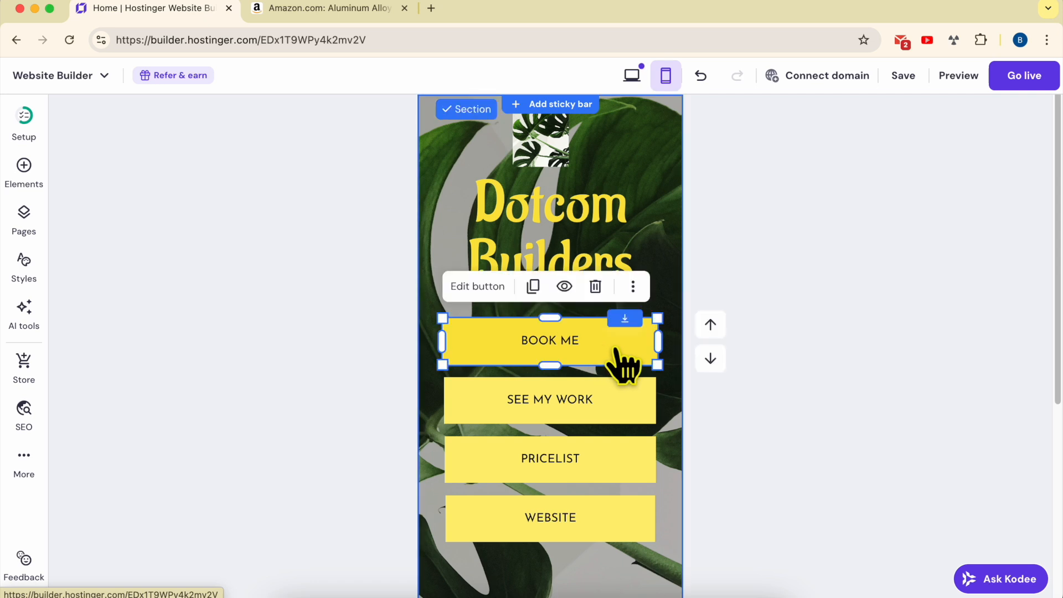
{"action": "left_click", "coordinate": [477, 288]}
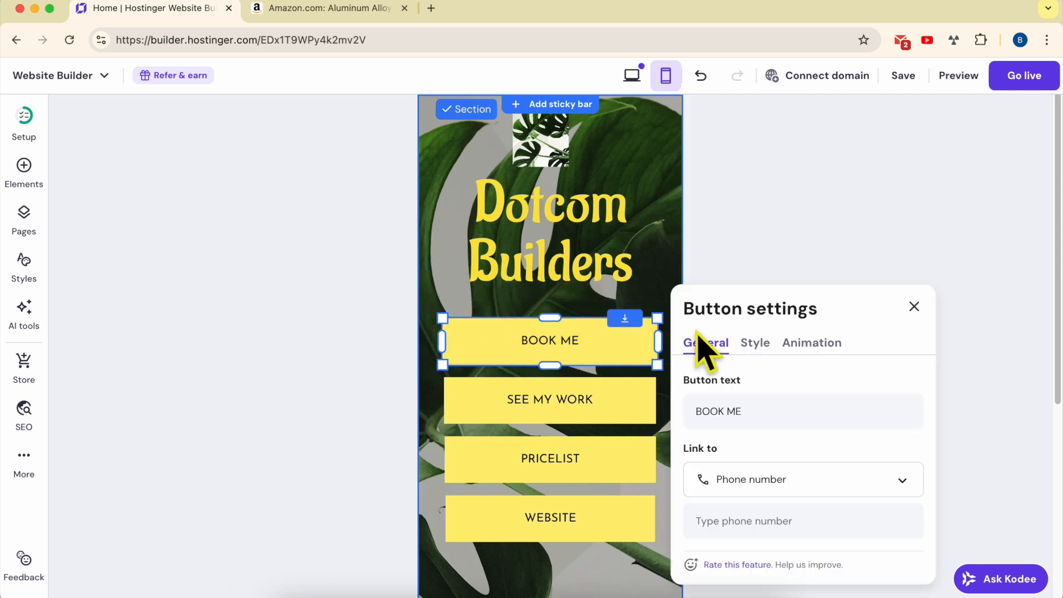
{"action": "scroll", "coordinate": [792, 474], "scroll_direction": "down", "scroll_amount": 2}
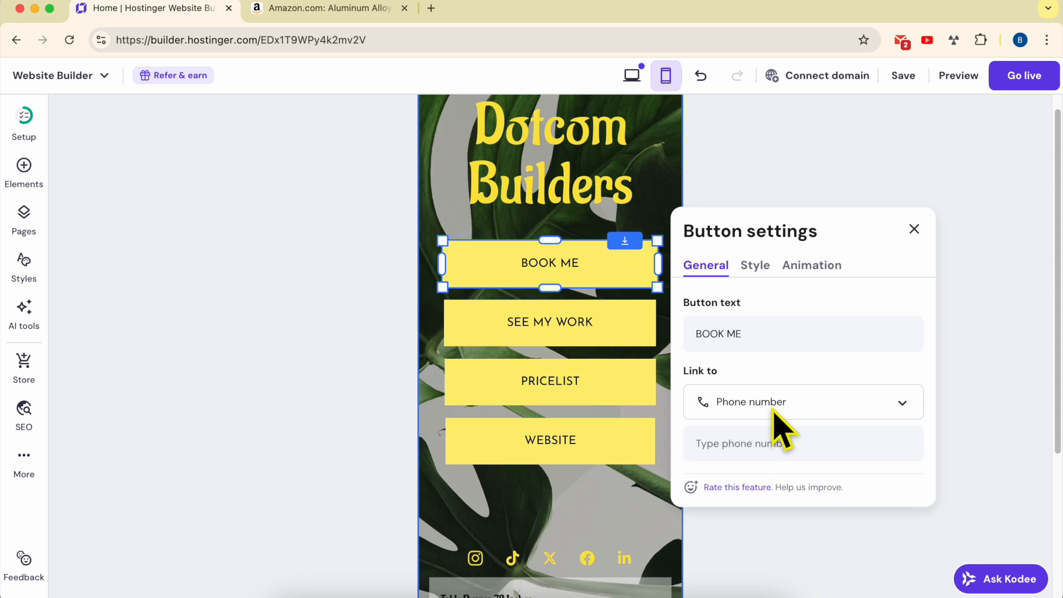
{"action": "left_click", "coordinate": [774, 403]}
{"action": "key", "text": "Return"}
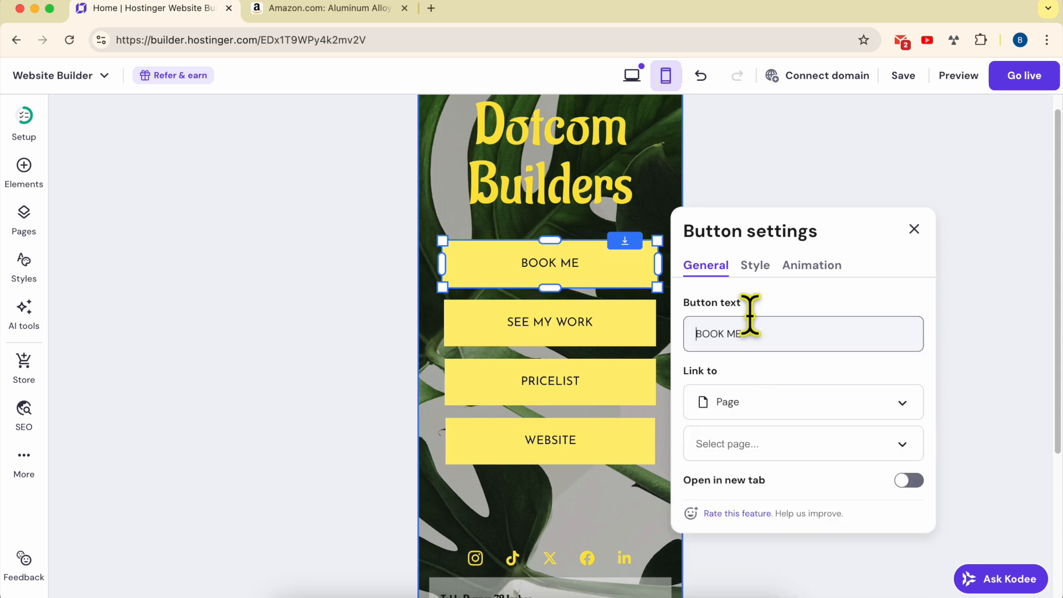
{"action": "left_click", "coordinate": [760, 325]}
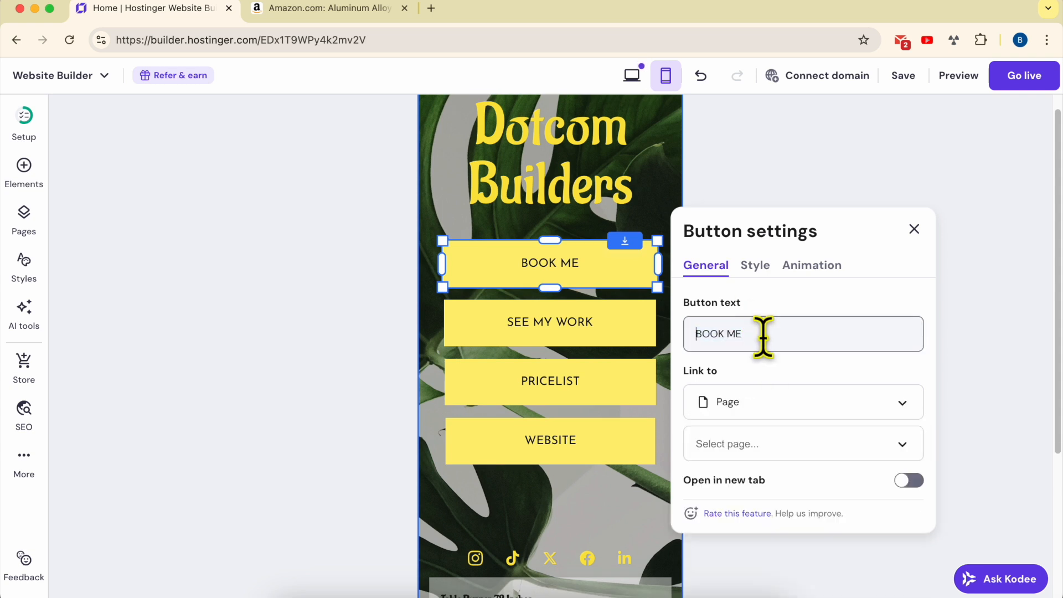
{"action": "left_click", "coordinate": [770, 400]}
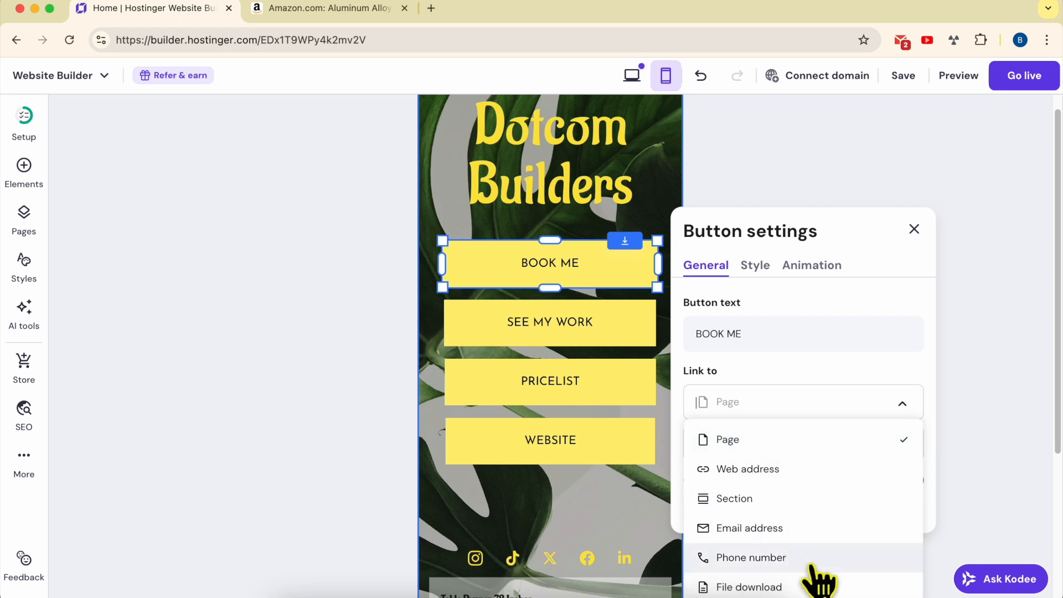
{"action": "left_click", "coordinate": [802, 402]}
{"action": "left_click", "coordinate": [771, 445]}
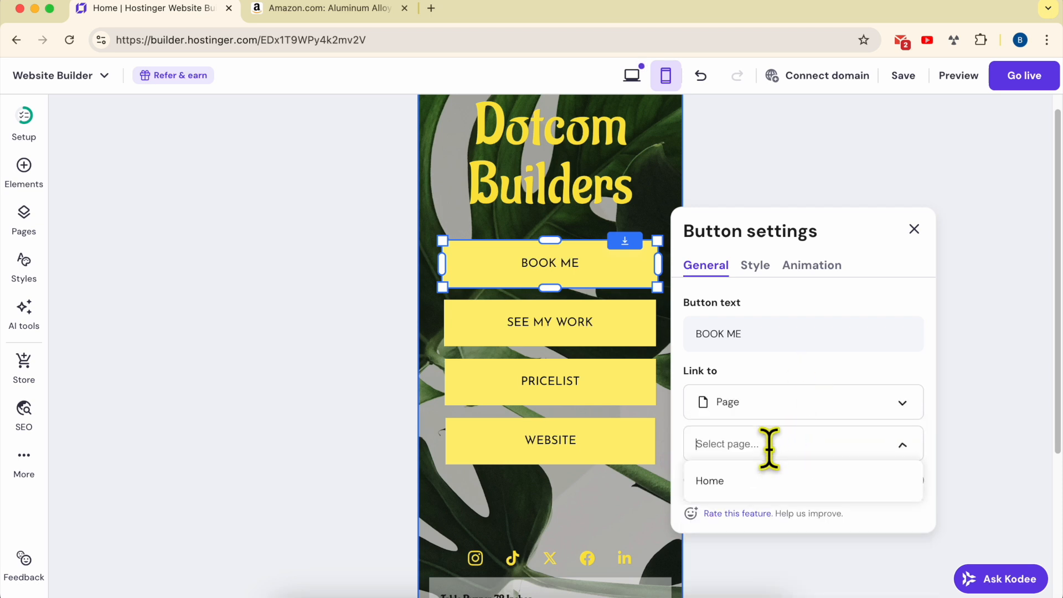
{"action": "left_click", "coordinate": [769, 403]}
{"action": "left_click", "coordinate": [780, 559]}
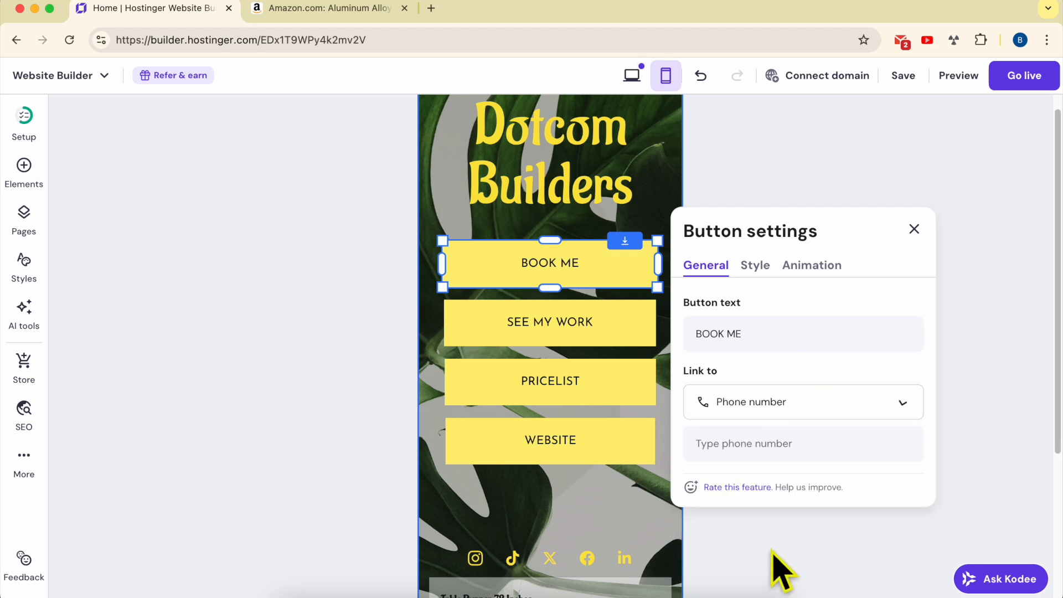
{"action": "left_click", "coordinate": [778, 445]}
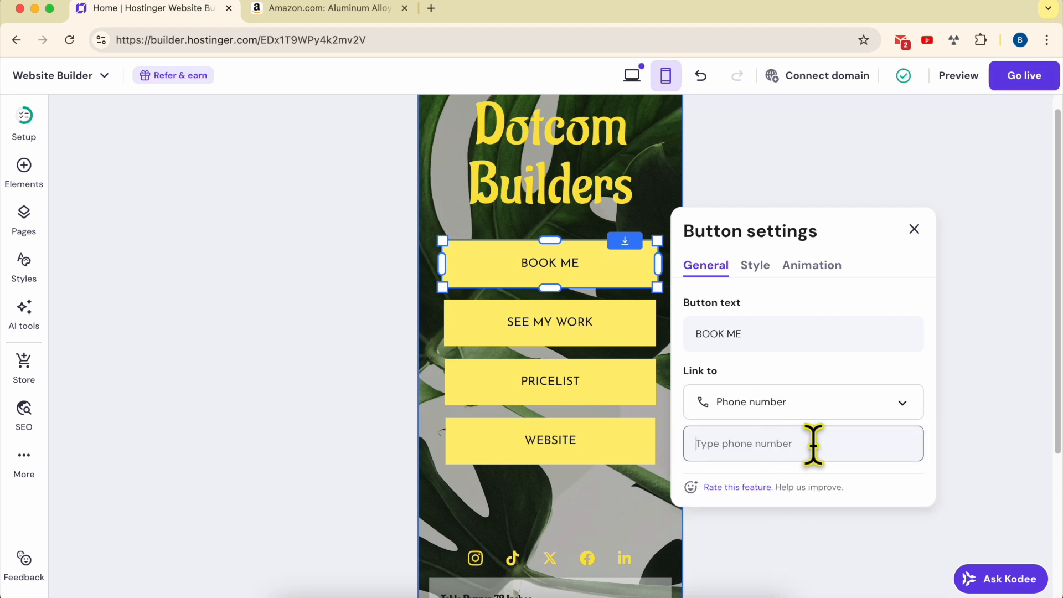
{"action": "left_click", "coordinate": [914, 229]}
{"action": "left_click", "coordinate": [878, 344]}
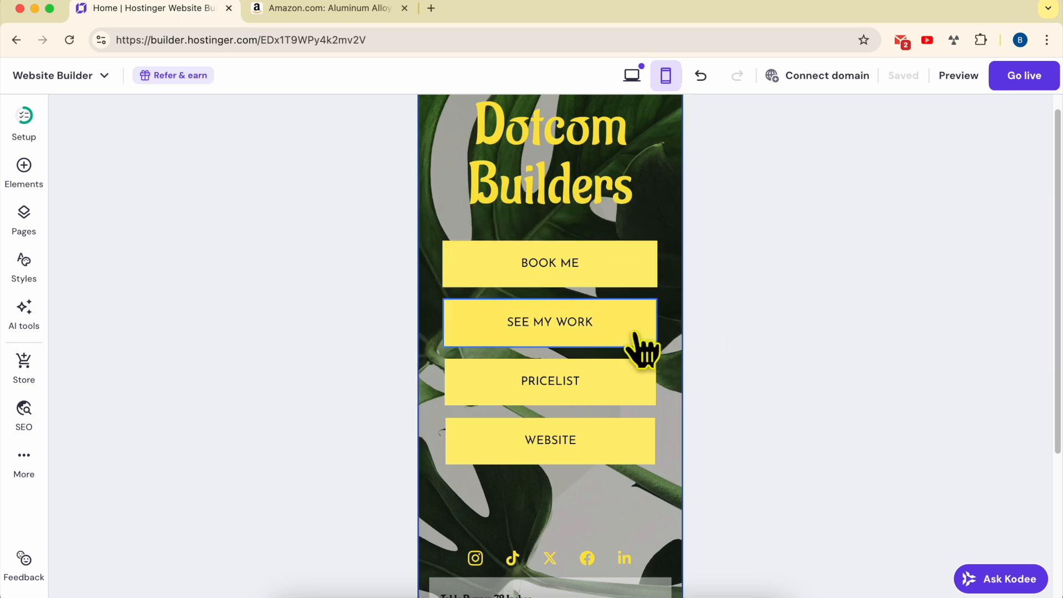
Inspect the social icon links and the options for each link
{"action": "scroll", "coordinate": [597, 365], "scroll_direction": "down", "scroll_amount": 3}
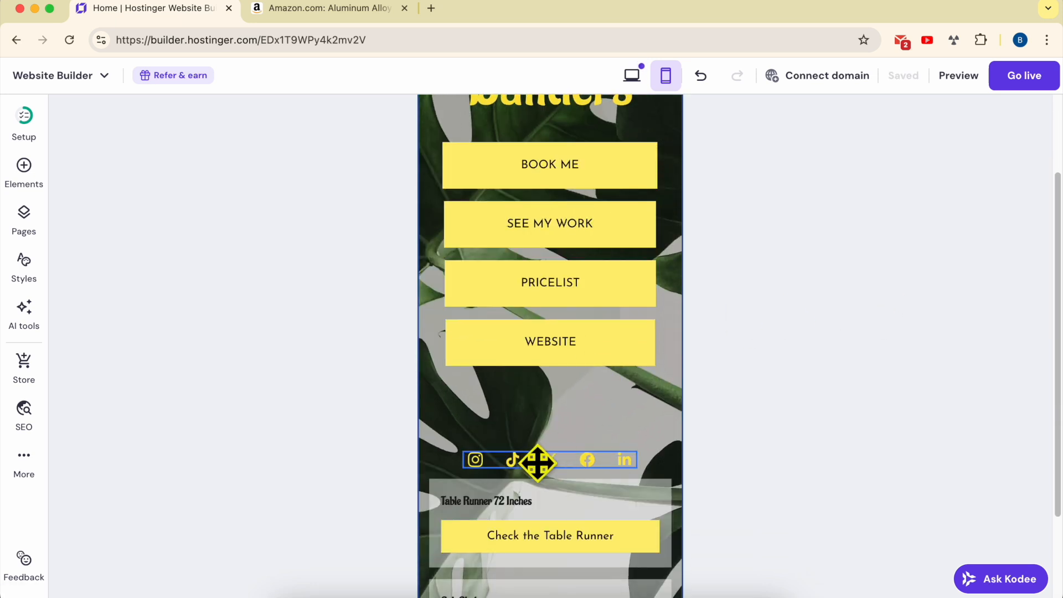
{"action": "left_click", "coordinate": [537, 462]}
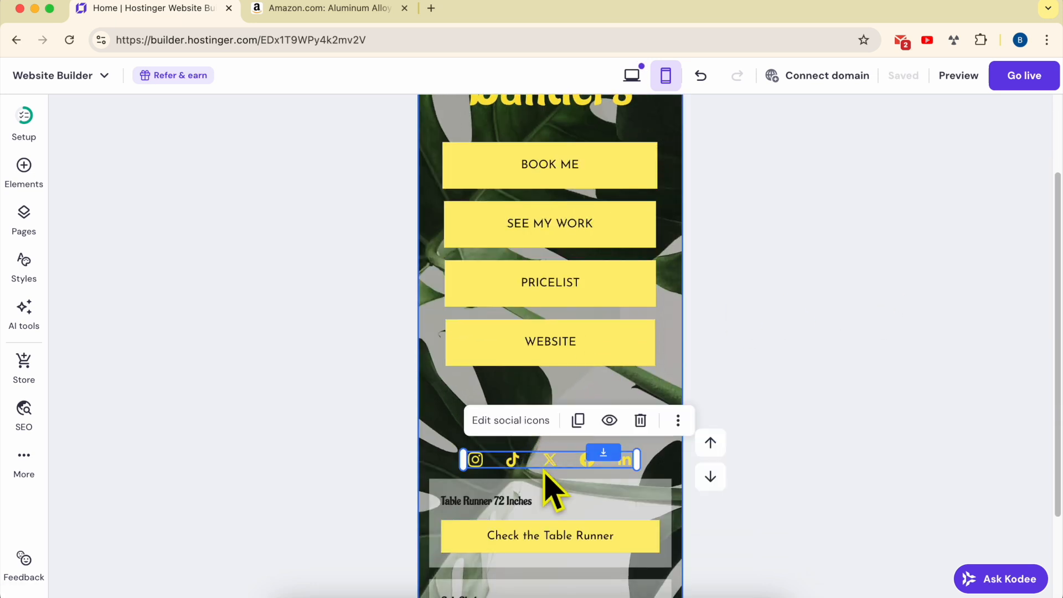
{"action": "left_click", "coordinate": [526, 426]}
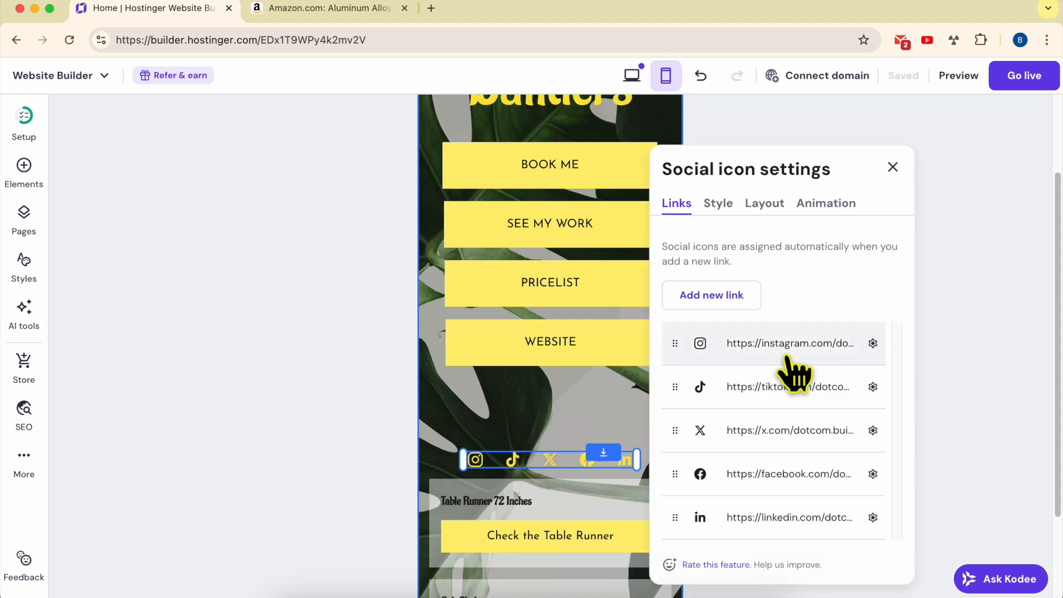
{"action": "left_click", "coordinate": [872, 343]}
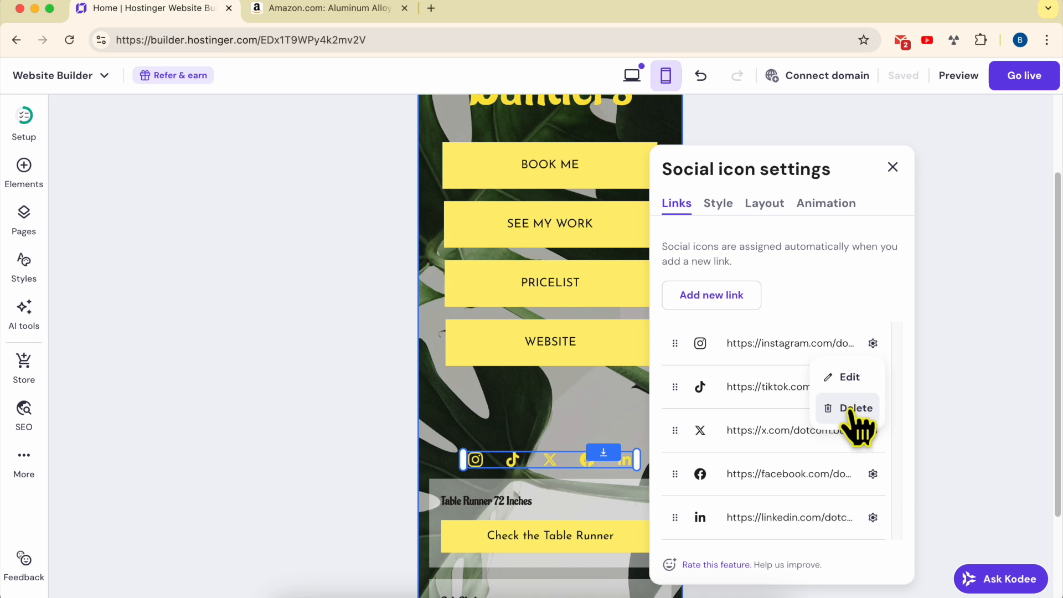
{"action": "left_click", "coordinate": [725, 298]}
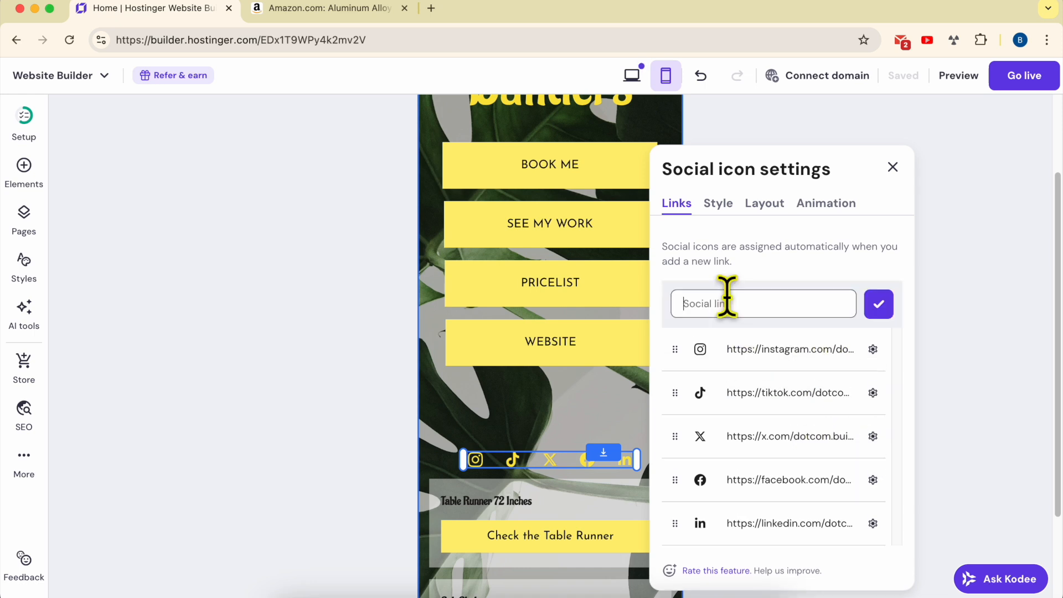
{"action": "left_click", "coordinate": [879, 304]}
{"action": "left_click", "coordinate": [892, 166]}
Examine the Table Runner affiliate card's product title, button text and product URL settings
{"action": "scroll", "coordinate": [626, 399], "scroll_direction": "down", "scroll_amount": 2}
{"action": "scroll", "coordinate": [623, 394], "scroll_direction": "down", "scroll_amount": 1}
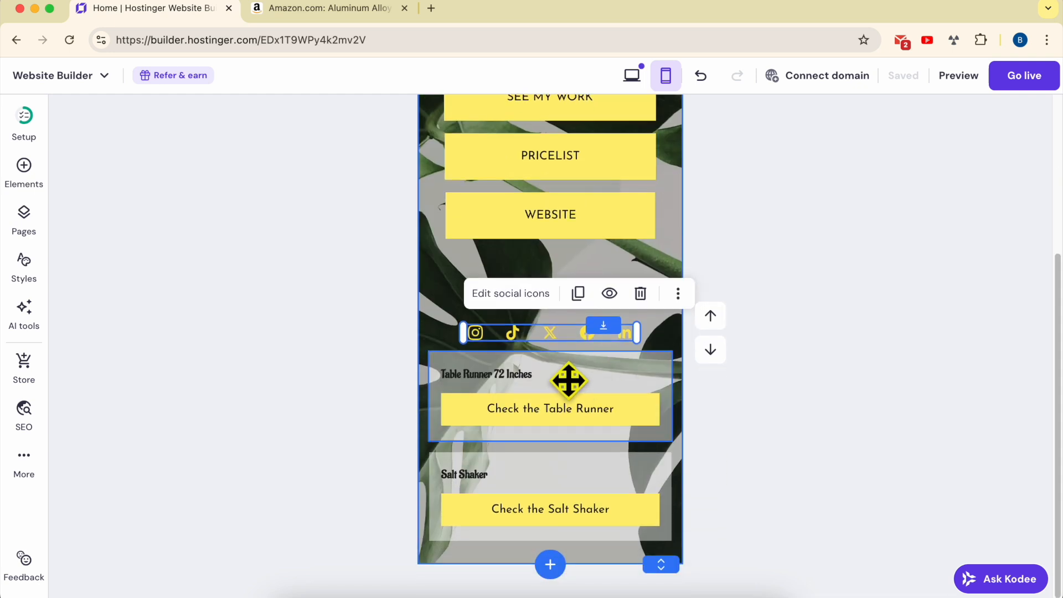
{"action": "left_click", "coordinate": [583, 385]}
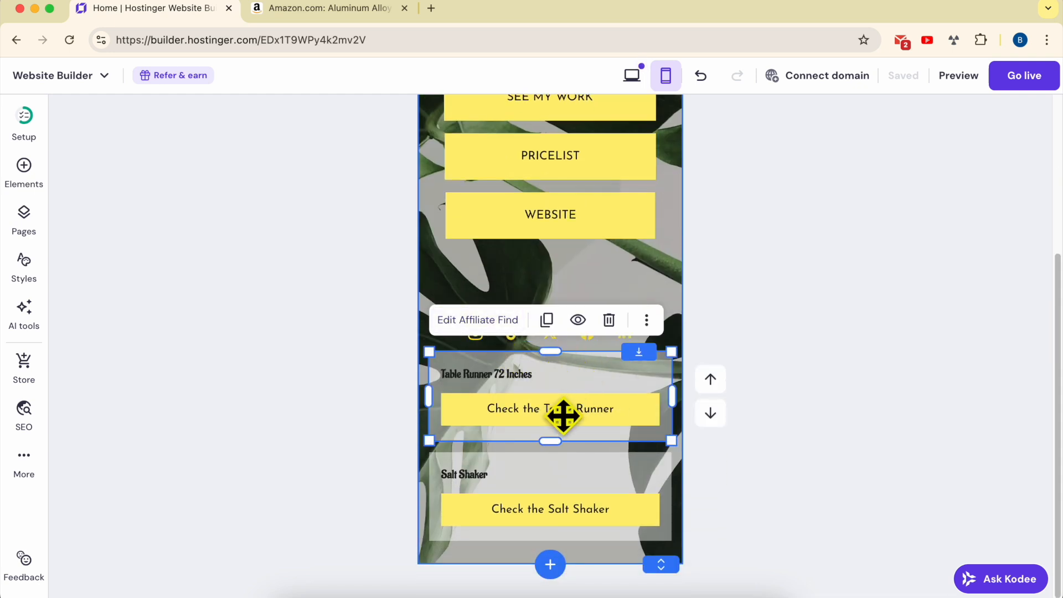
{"action": "left_click", "coordinate": [477, 320]}
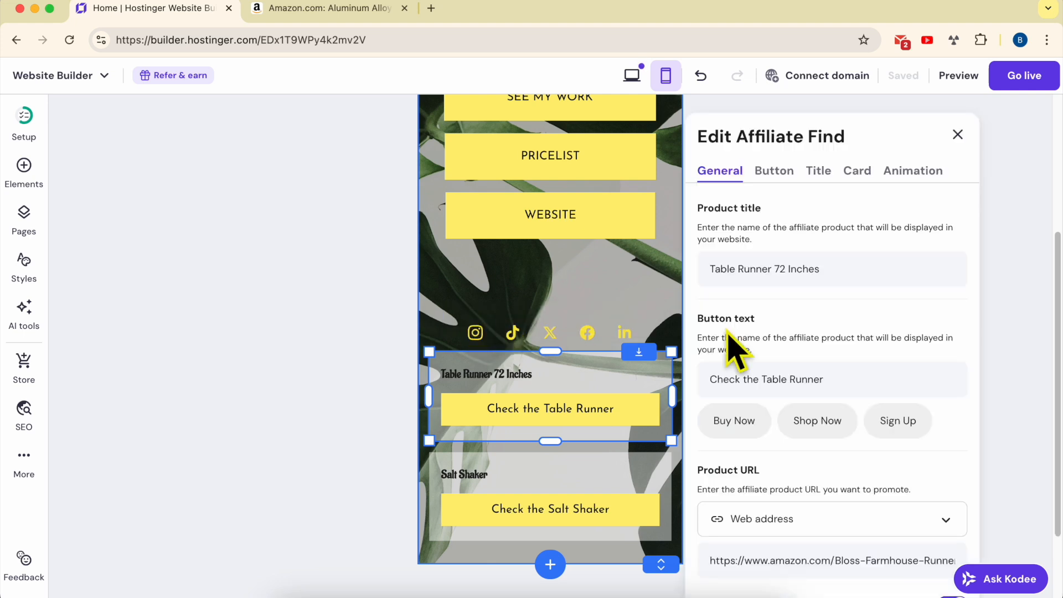
{"action": "left_click_drag", "start_coordinate": [874, 272], "coordinate": [696, 271]}
{"action": "left_click", "coordinate": [684, 271]}
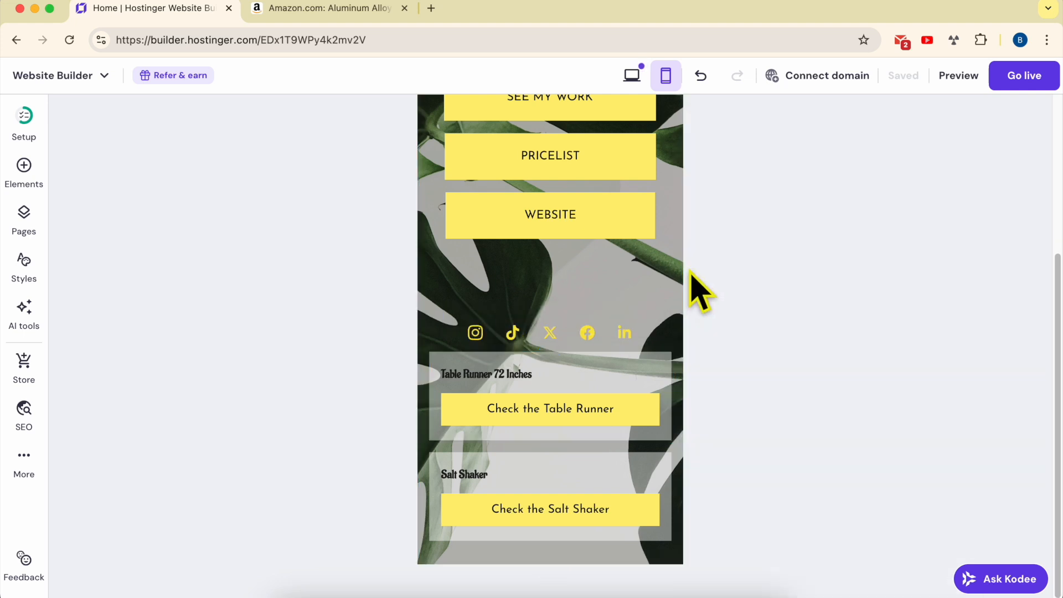
{"action": "left_click", "coordinate": [474, 354]}
{"action": "left_click", "coordinate": [475, 320]}
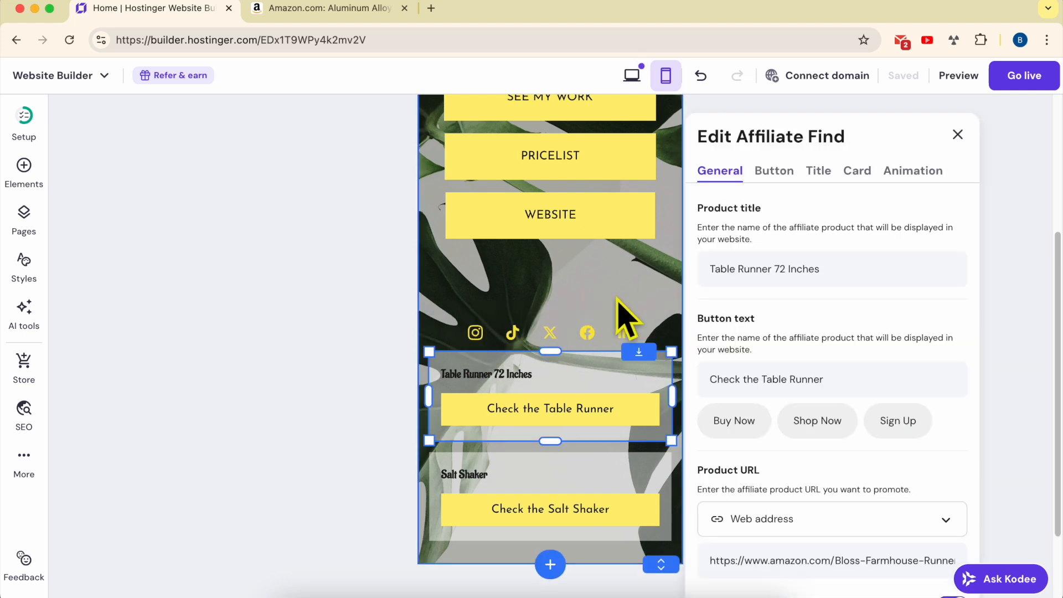
{"action": "triple_click", "coordinate": [762, 268]}
{"action": "triple_click", "coordinate": [777, 367]}
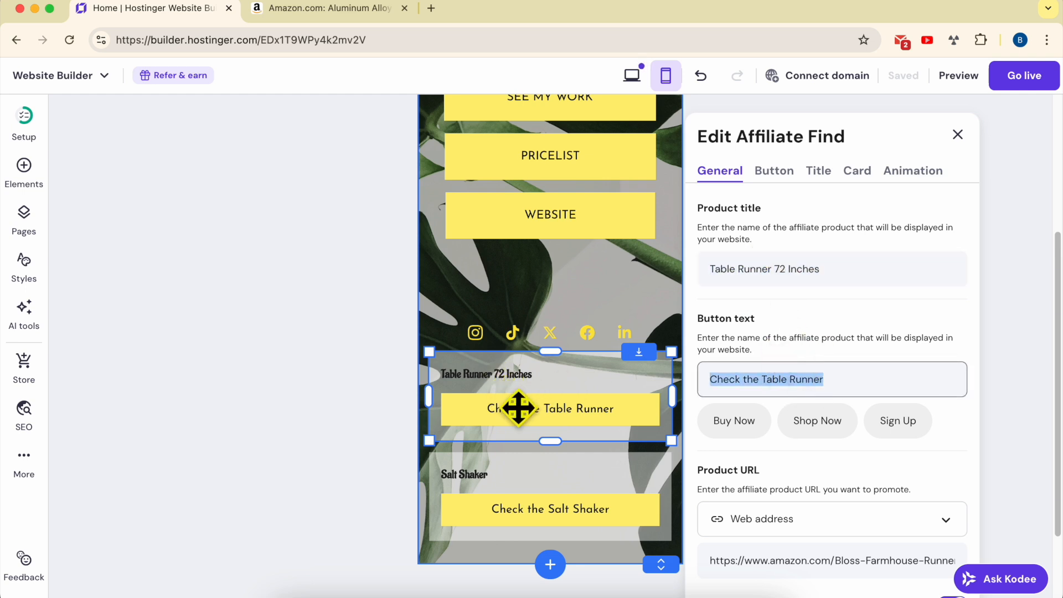
{"action": "scroll", "coordinate": [787, 437], "scroll_direction": "down", "scroll_amount": 3}
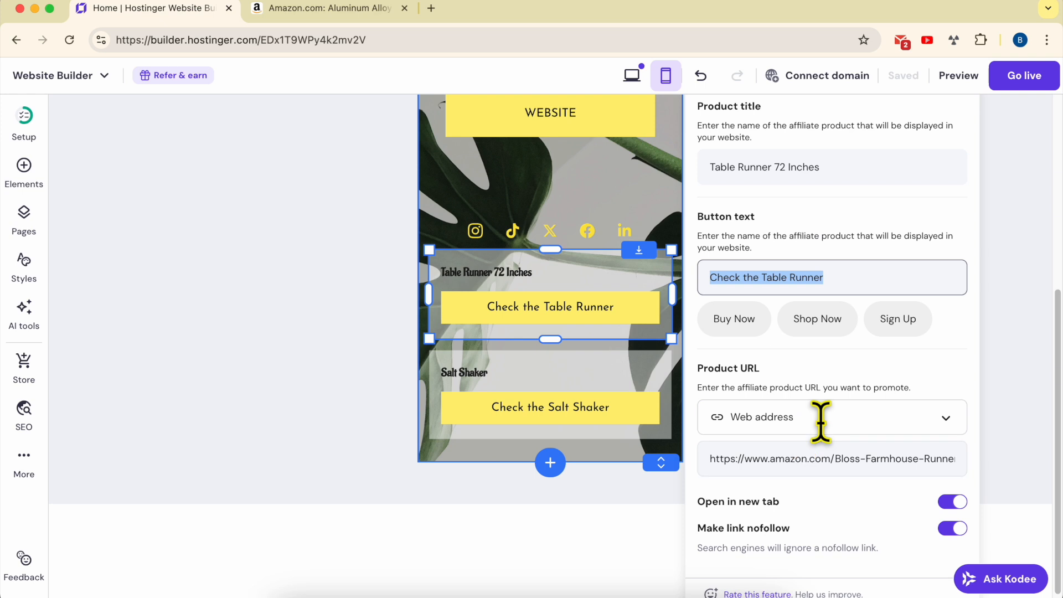
{"action": "left_click", "coordinate": [834, 412]}
{"action": "left_click", "coordinate": [742, 455]}
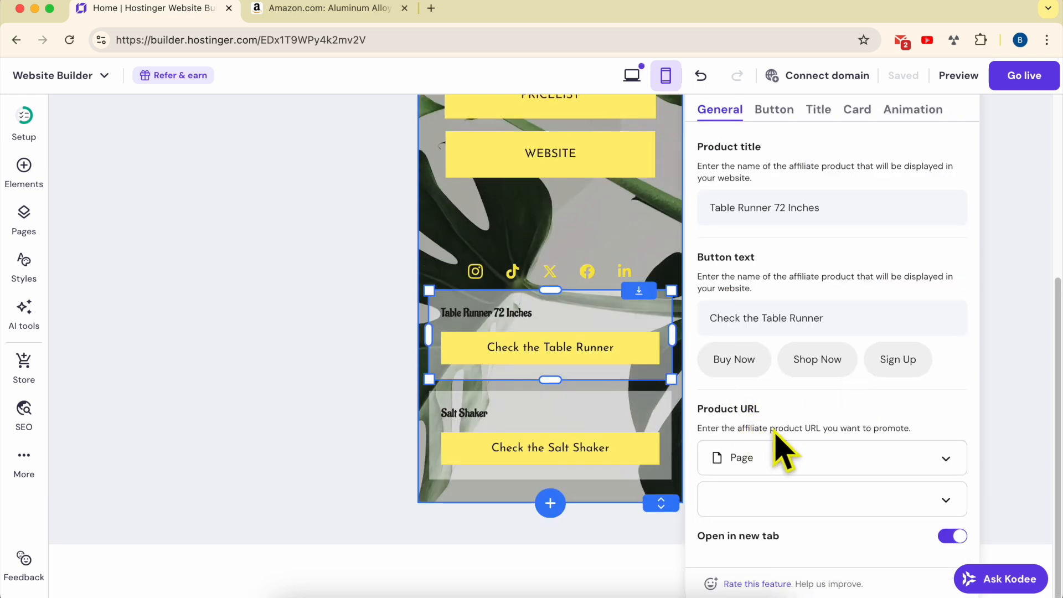
{"action": "left_click", "coordinate": [799, 454]}
{"action": "left_click", "coordinate": [795, 450]}
{"action": "left_click", "coordinate": [569, 373]}
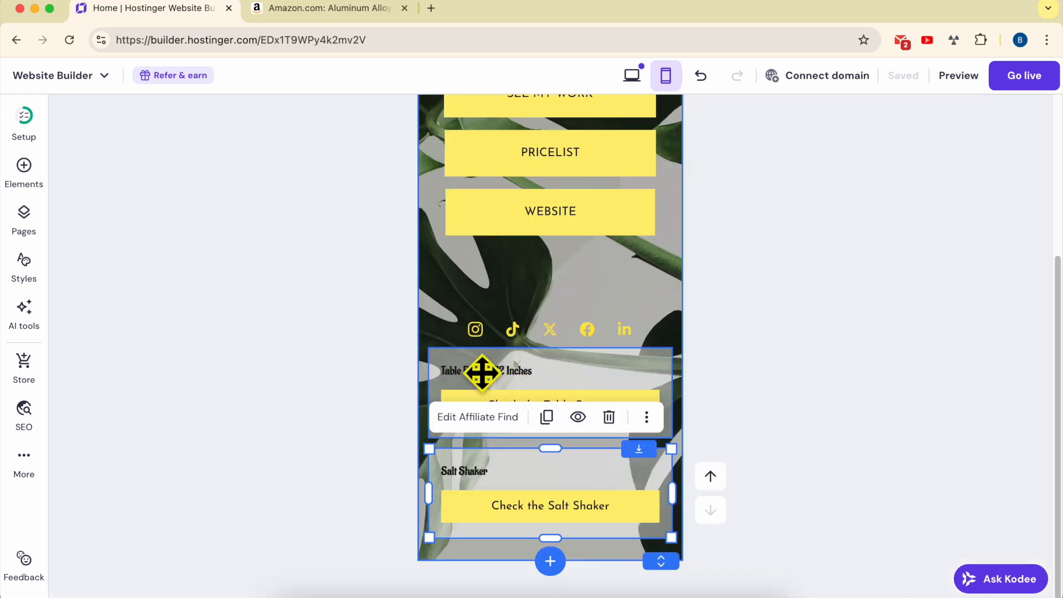
{"action": "left_click", "coordinate": [477, 316]}
{"action": "scroll", "coordinate": [835, 422], "scroll_direction": "down", "scroll_amount": 5}
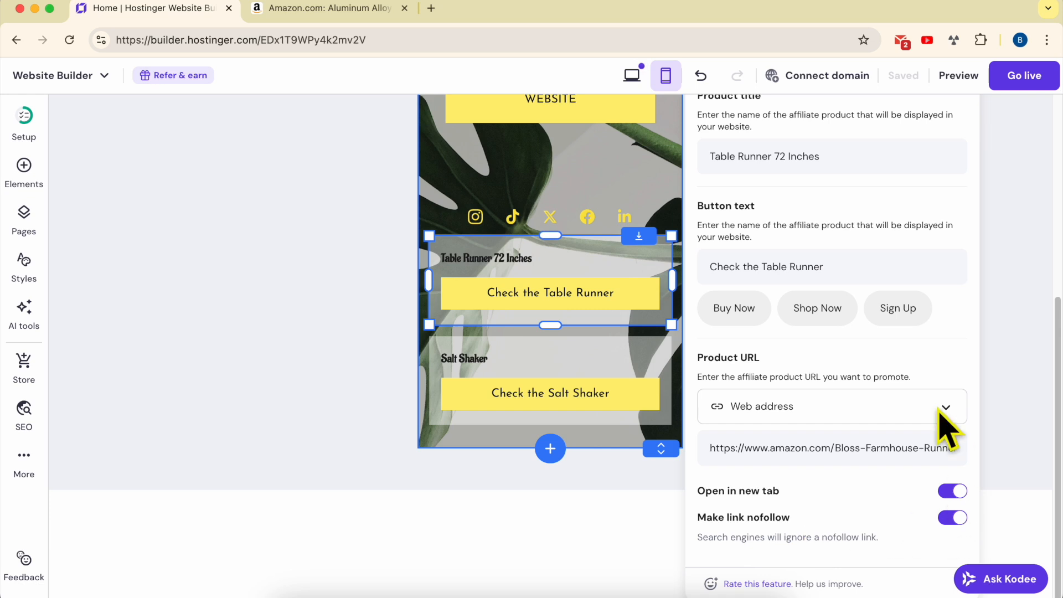
Set the Table Runner affiliate card's title text size to 21
{"action": "scroll", "coordinate": [880, 405], "scroll_direction": "up", "scroll_amount": 5}
{"action": "scroll", "coordinate": [886, 404], "scroll_direction": "up", "scroll_amount": 3}
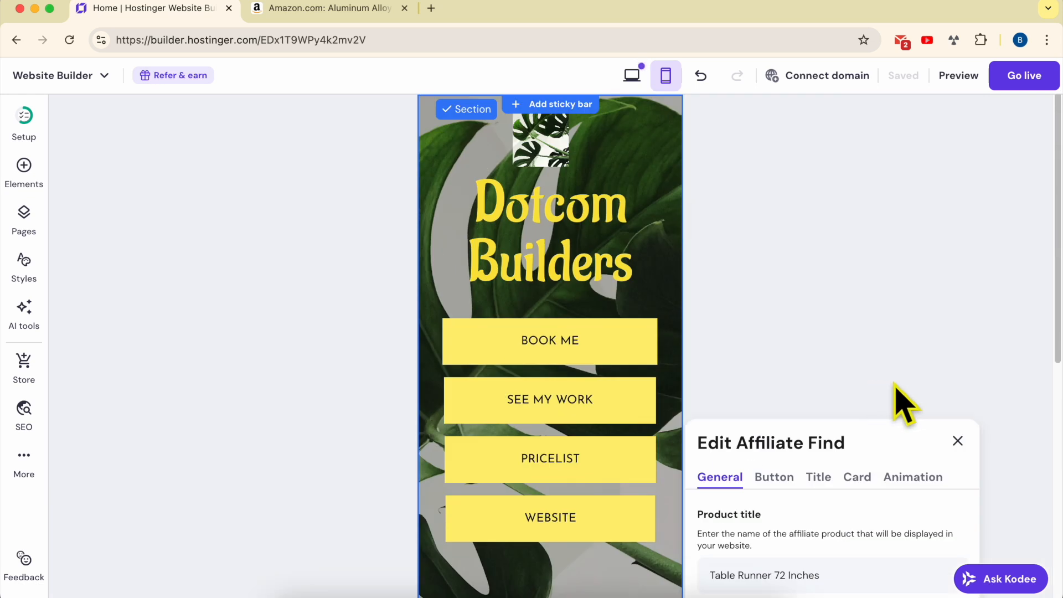
{"action": "left_click", "coordinate": [792, 481]}
{"action": "scroll", "coordinate": [807, 416], "scroll_direction": "down", "scroll_amount": 5}
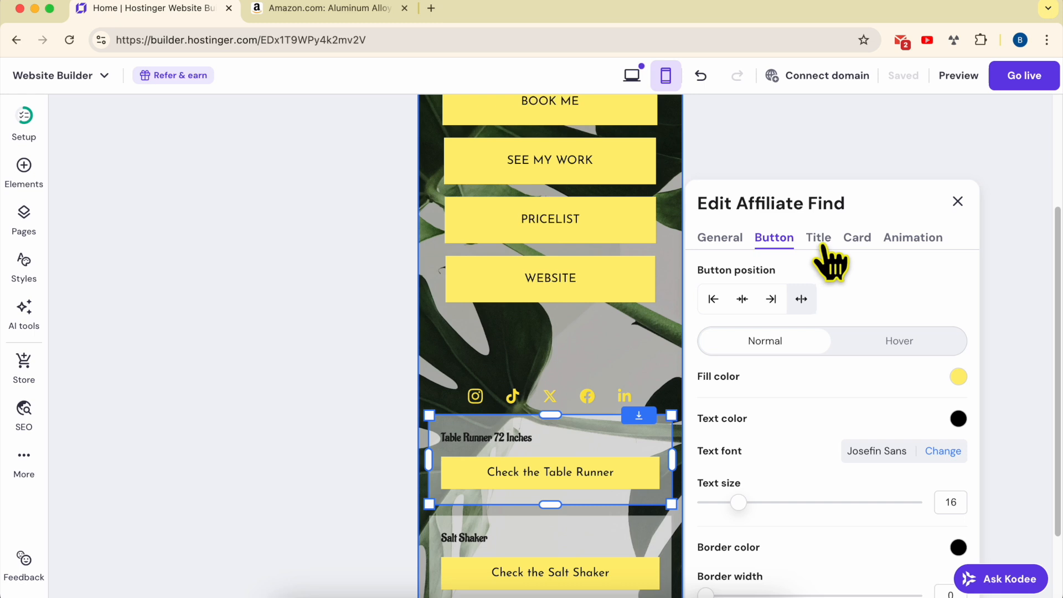
{"action": "left_click", "coordinate": [821, 243]}
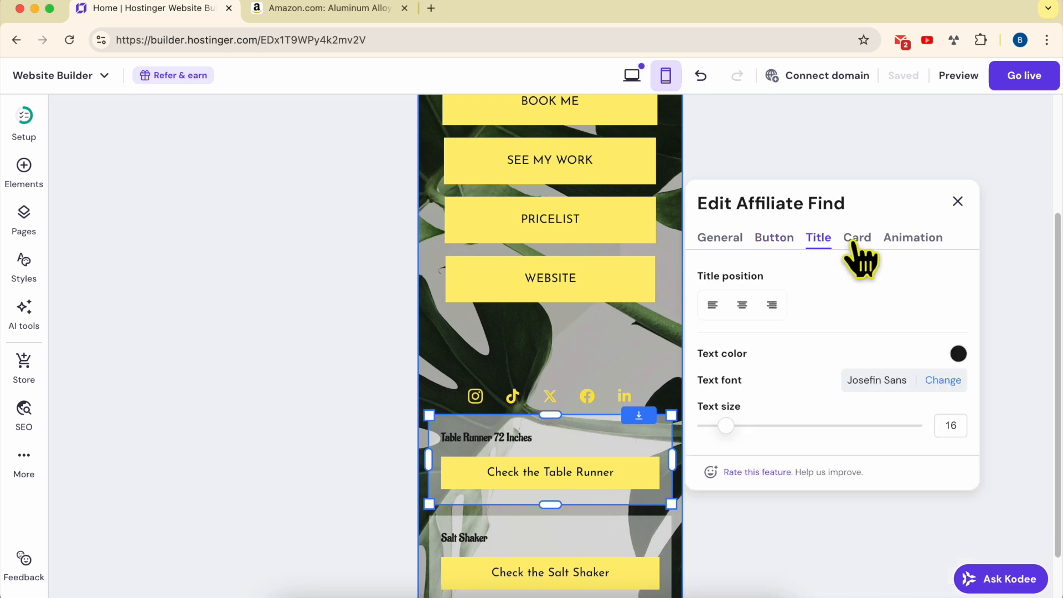
{"action": "mouse_move", "coordinate": [725, 424]}
{"action": "left_mouse_down"}
{"action": "mouse_move", "coordinate": [783, 423]}
{"action": "mouse_move", "coordinate": [742, 423]}
{"action": "left_mouse_up"}
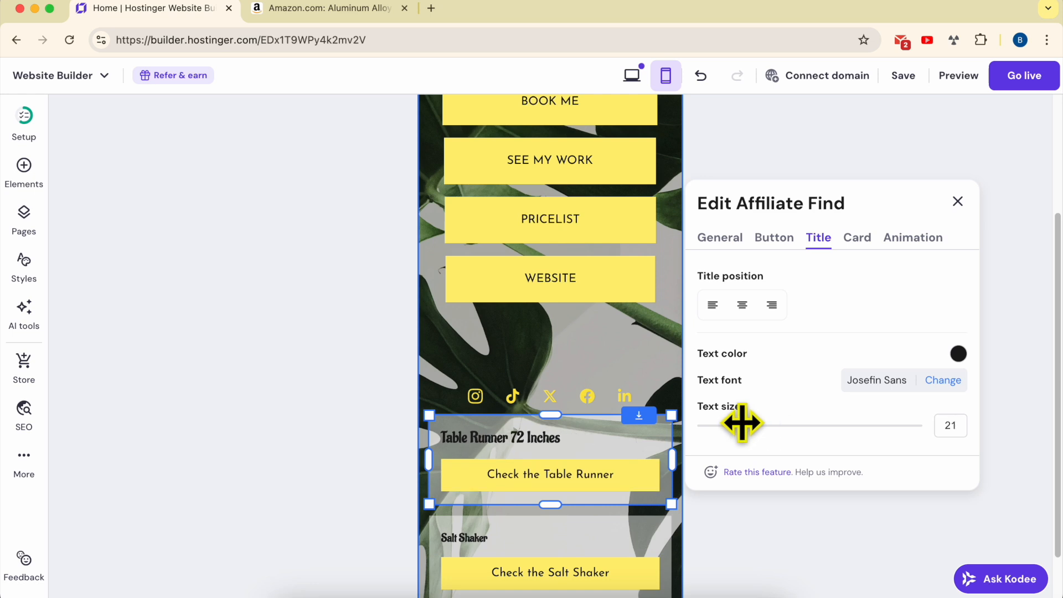
Try the center and right title positions, returning the title to left alignment
{"action": "left_click", "coordinate": [742, 304]}
{"action": "left_click", "coordinate": [771, 304]}
{"action": "left_click", "coordinate": [713, 304]}
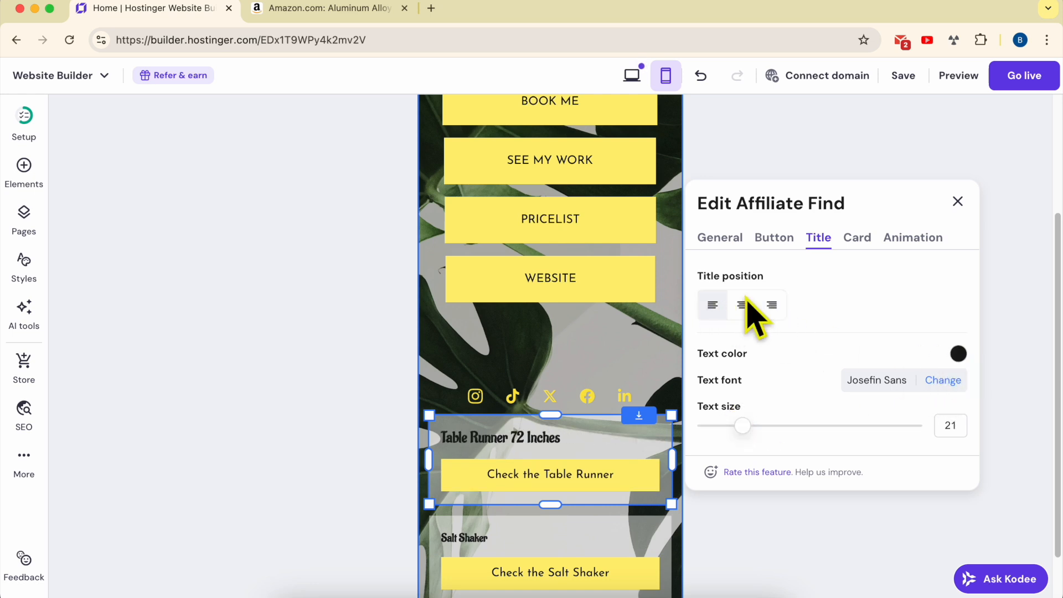
Apply the Scale animation to the Table Runner affiliate card and close its settings
{"action": "left_click", "coordinate": [861, 240]}
{"action": "mouse_move", "coordinate": [705, 354]}
{"action": "left_mouse_down"}
{"action": "mouse_move", "coordinate": [771, 351]}
{"action": "mouse_move", "coordinate": [703, 348]}
{"action": "left_mouse_up"}
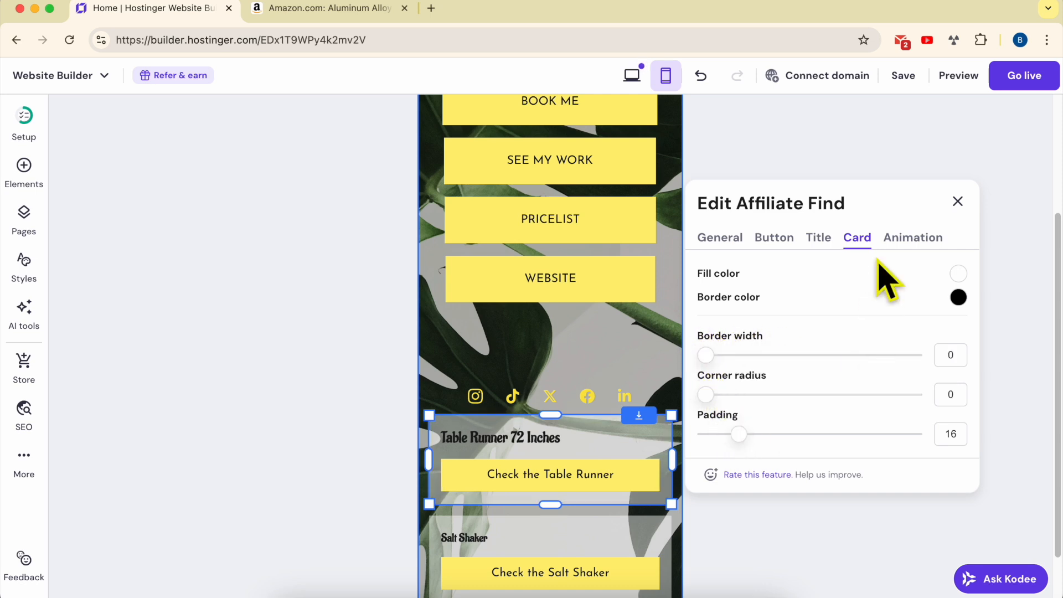
{"action": "left_click", "coordinate": [916, 238]}
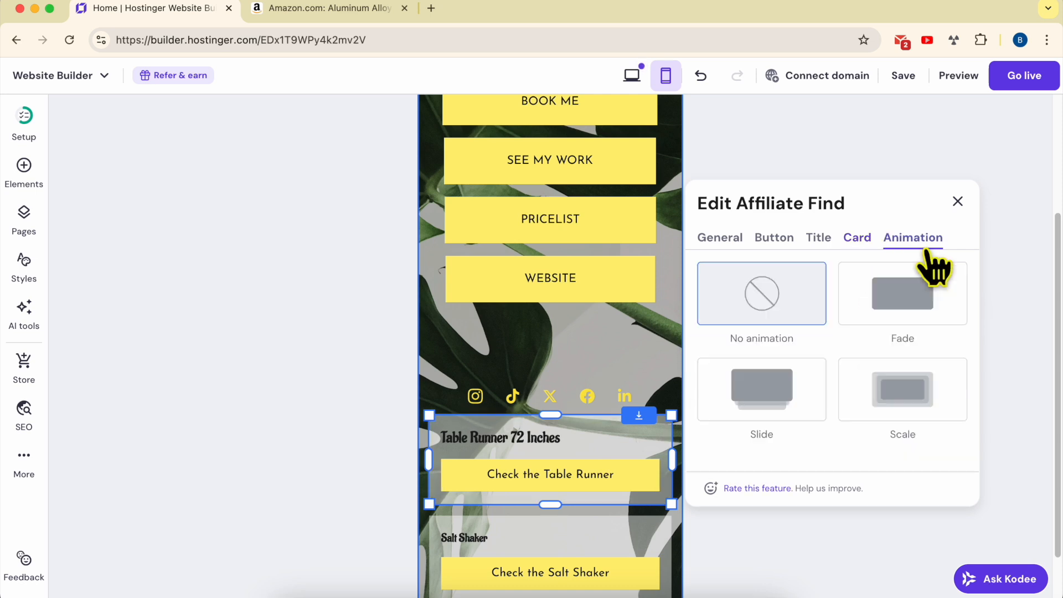
{"action": "left_click", "coordinate": [893, 301]}
{"action": "left_click", "coordinate": [911, 387]}
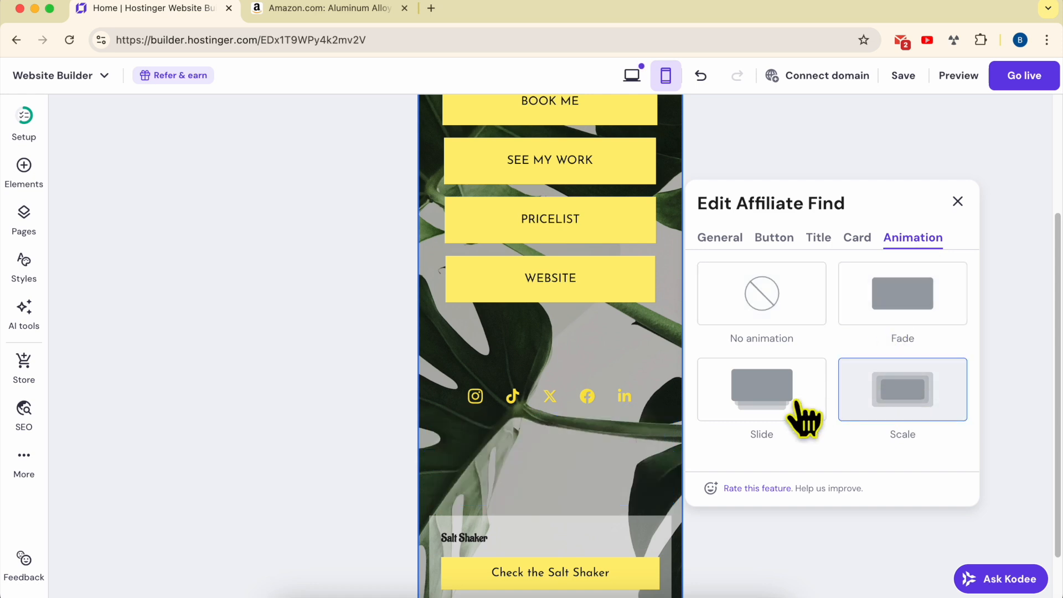
{"action": "left_click", "coordinate": [957, 202]}
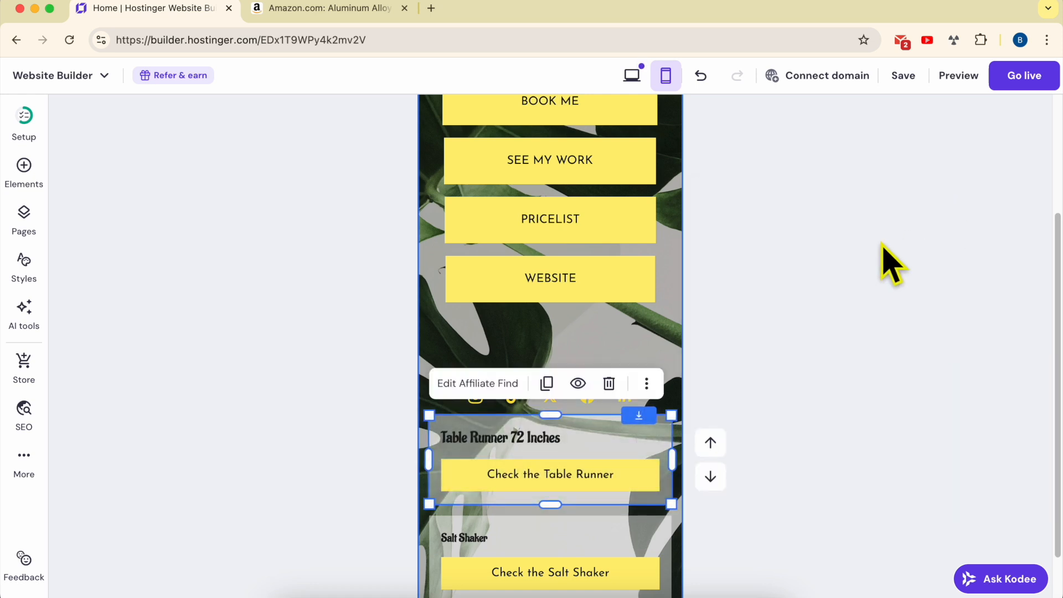
{"action": "left_click", "coordinate": [892, 255]}
{"action": "scroll", "coordinate": [519, 335], "scroll_direction": "up", "scroll_amount": 5}
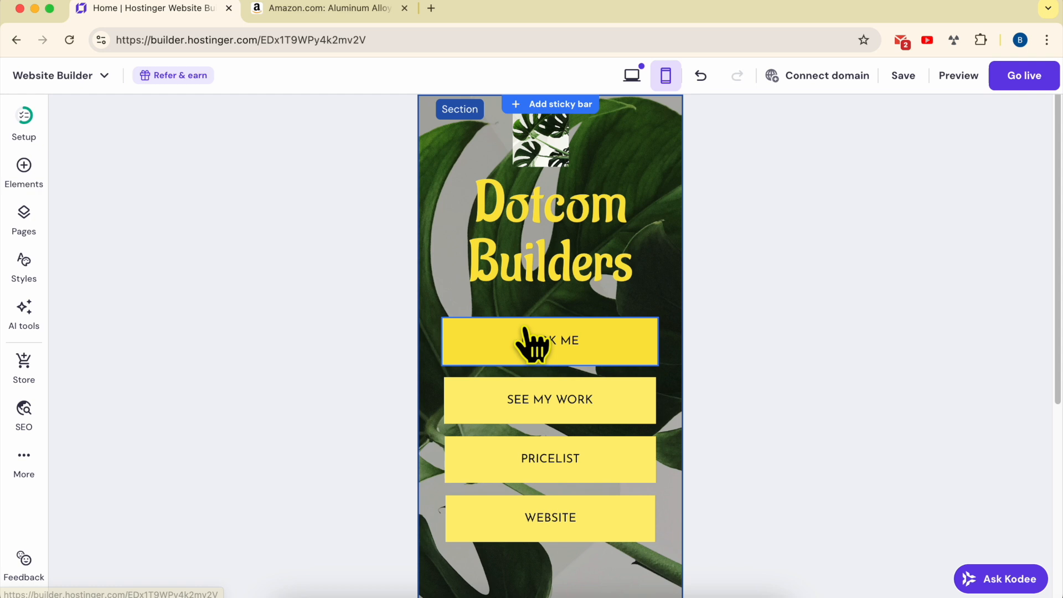
{"action": "left_click", "coordinate": [667, 135]}
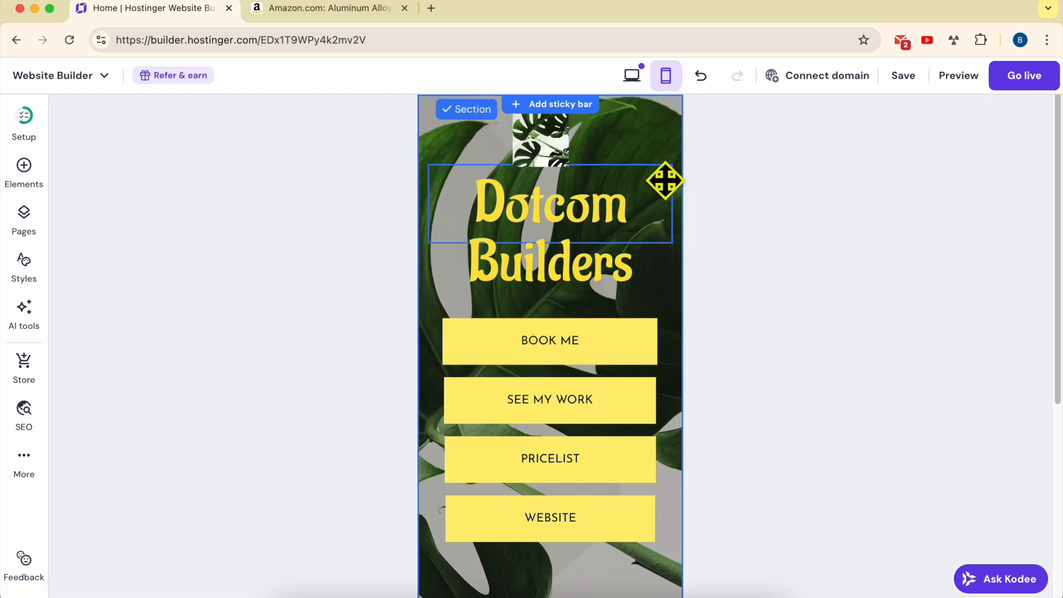
{"action": "scroll", "coordinate": [685, 318], "scroll_direction": "down", "scroll_amount": 5}
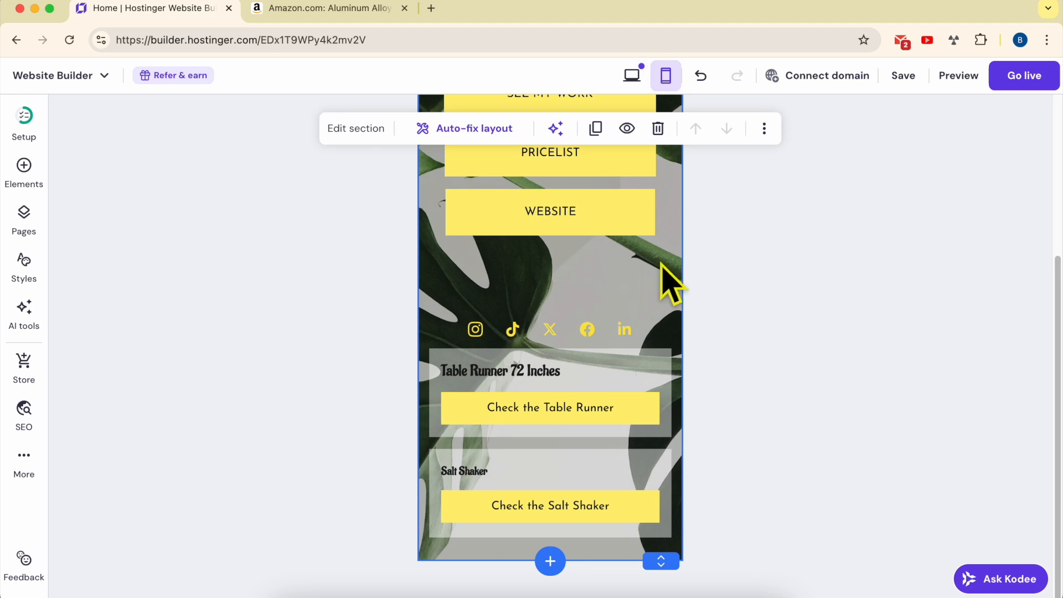
{"action": "left_click", "coordinate": [354, 133]}
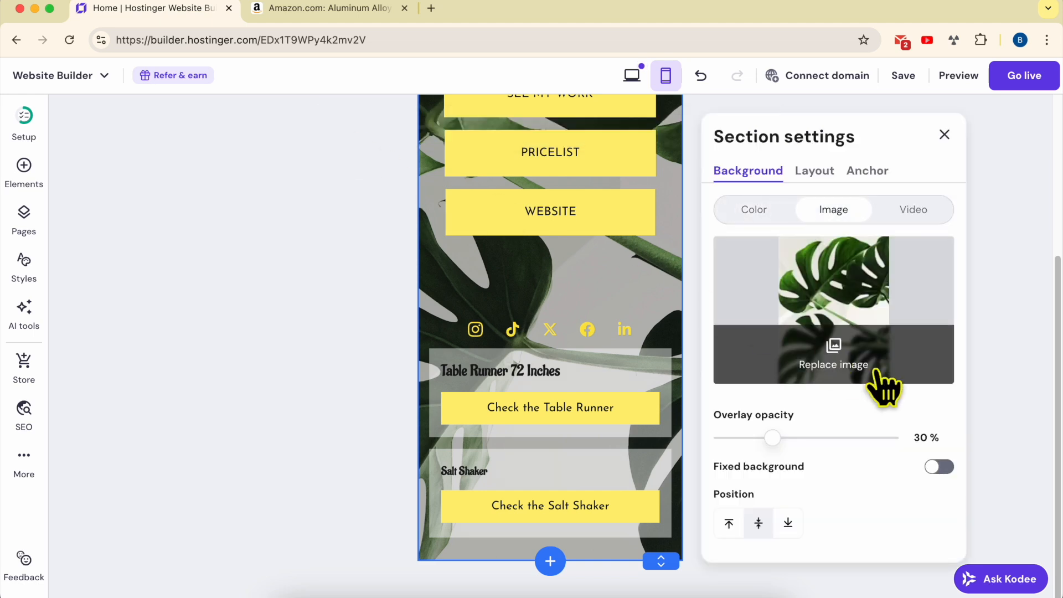
{"action": "left_click", "coordinate": [839, 369]}
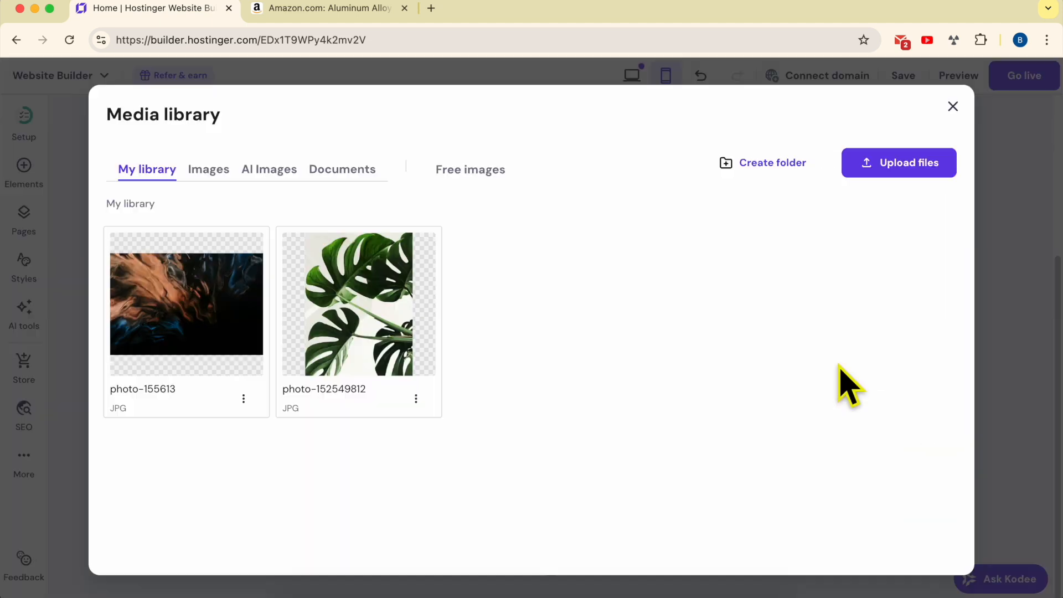
{"action": "key", "text": "Escape"}
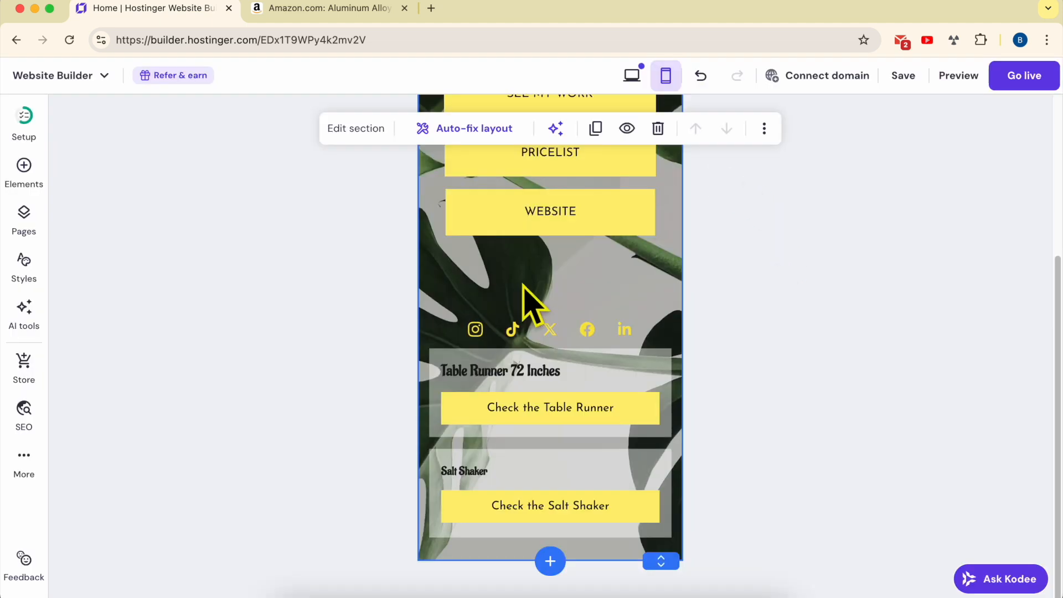
Try color and video backgrounds for the section, returning to the image background
{"action": "left_click", "coordinate": [355, 129]}
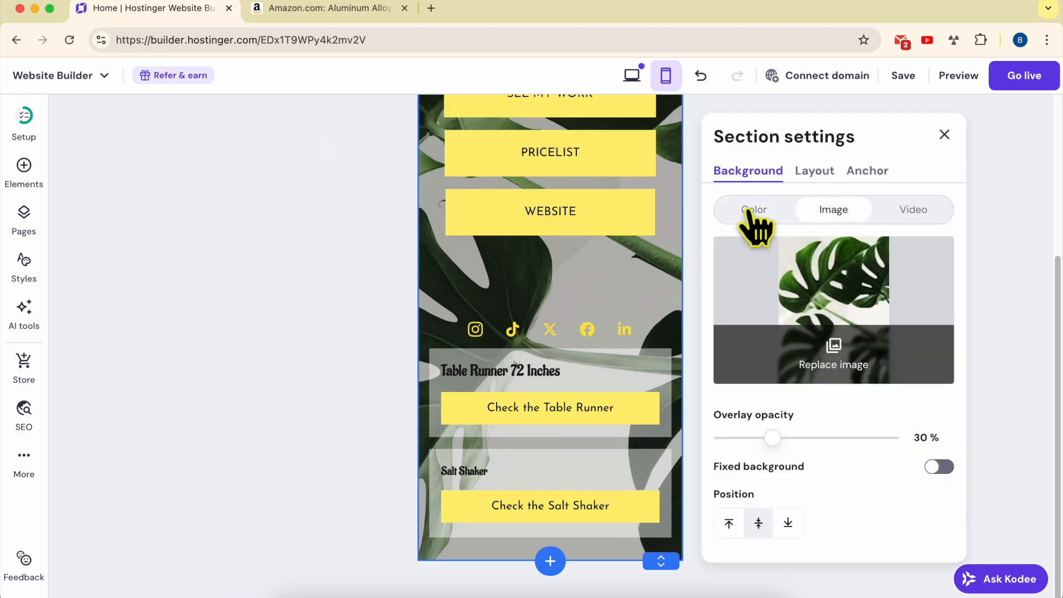
{"action": "left_click", "coordinate": [754, 210]}
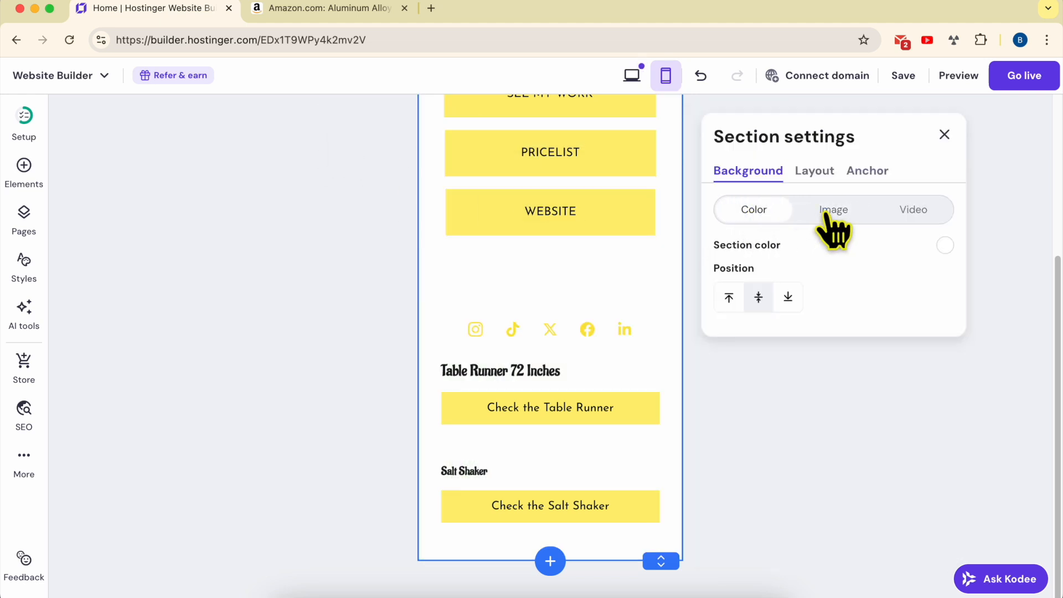
{"action": "left_click", "coordinate": [945, 245]}
{"action": "left_click", "coordinate": [637, 226]}
{"action": "left_click", "coordinate": [666, 218]}
{"action": "left_click", "coordinate": [839, 210]}
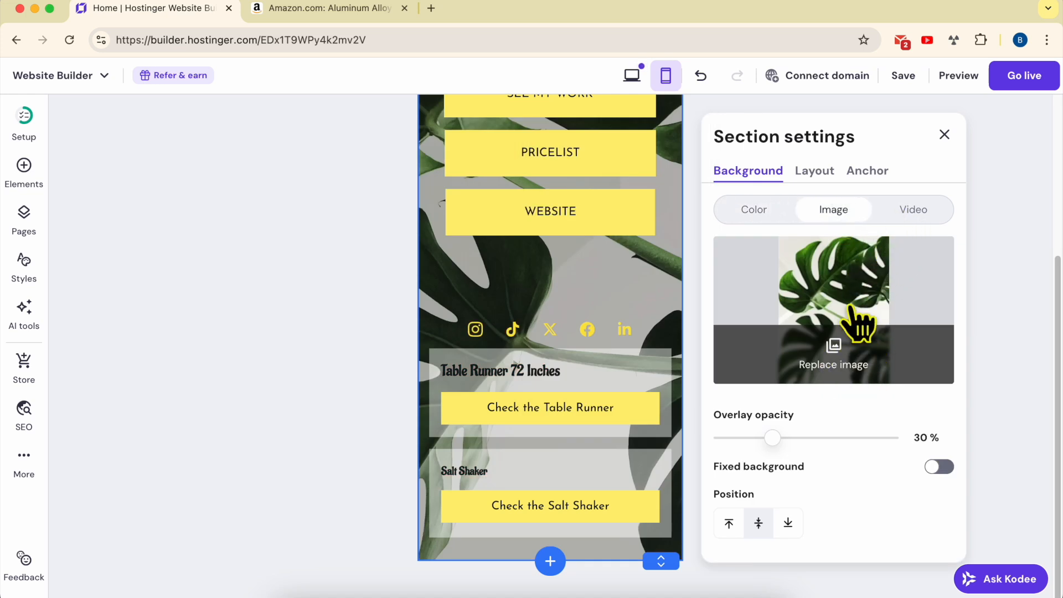
{"action": "left_click", "coordinate": [917, 210]}
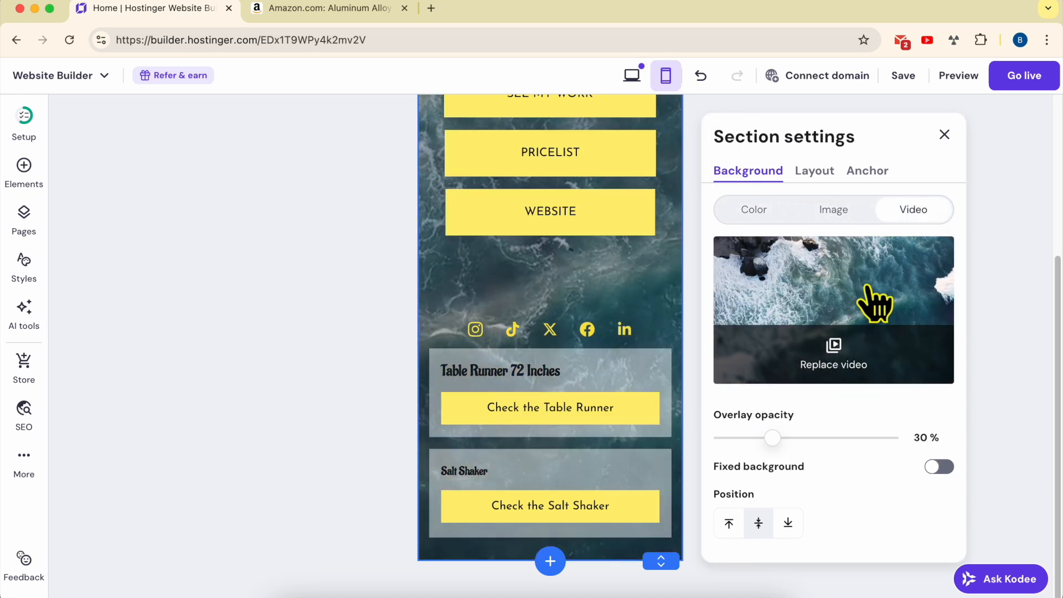
{"action": "scroll", "coordinate": [574, 403], "scroll_direction": "up", "scroll_amount": 3}
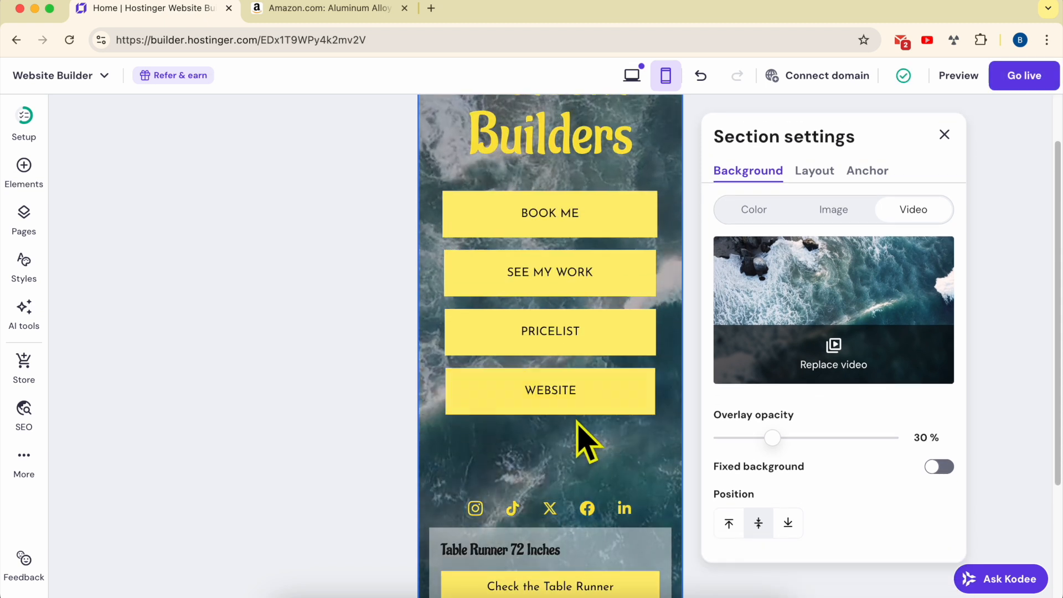
{"action": "scroll", "coordinate": [579, 440], "scroll_direction": "up", "scroll_amount": 3}
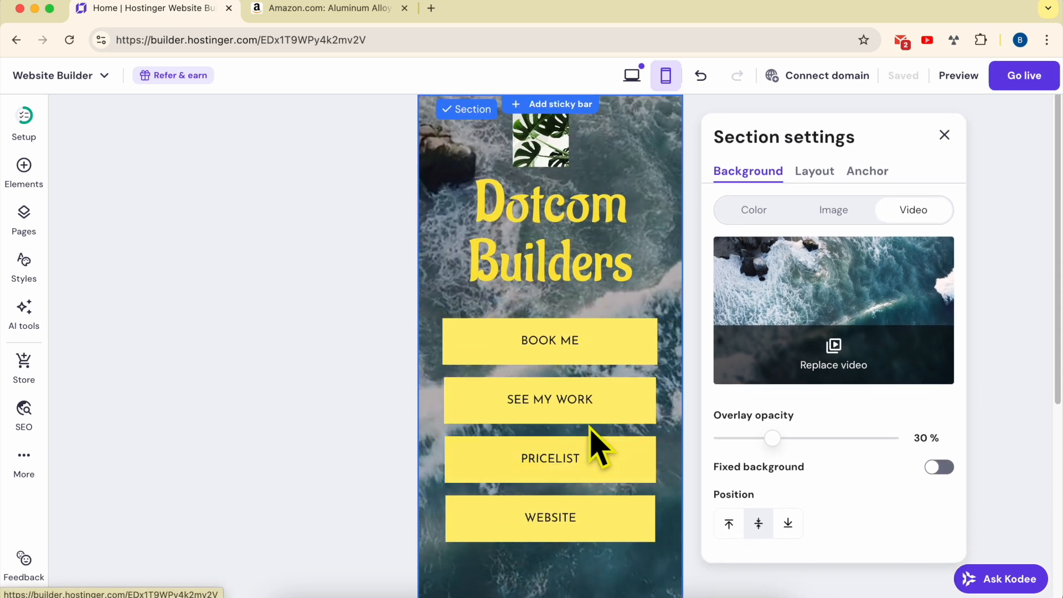
{"action": "left_click", "coordinate": [830, 213]}
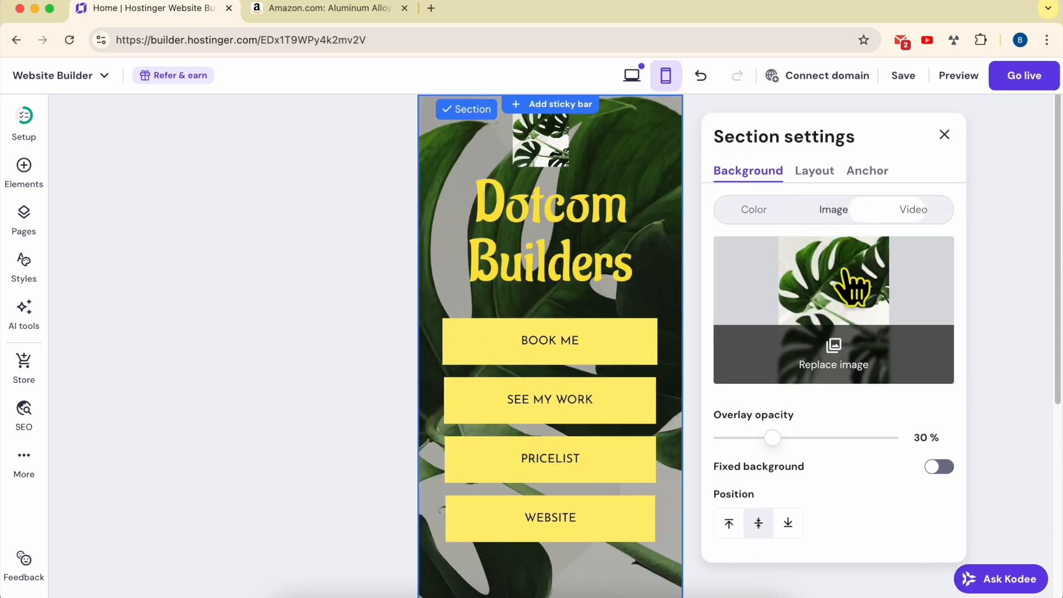
Replace the section background image with the camera photo from the free images library
{"action": "left_click", "coordinate": [833, 360]}
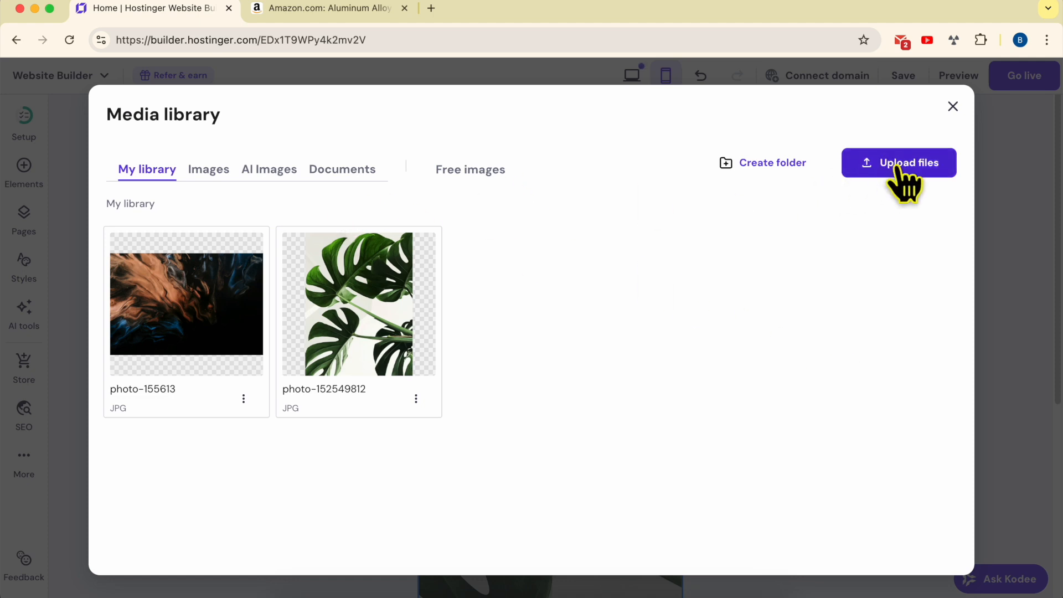
{"action": "left_click", "coordinate": [491, 191]}
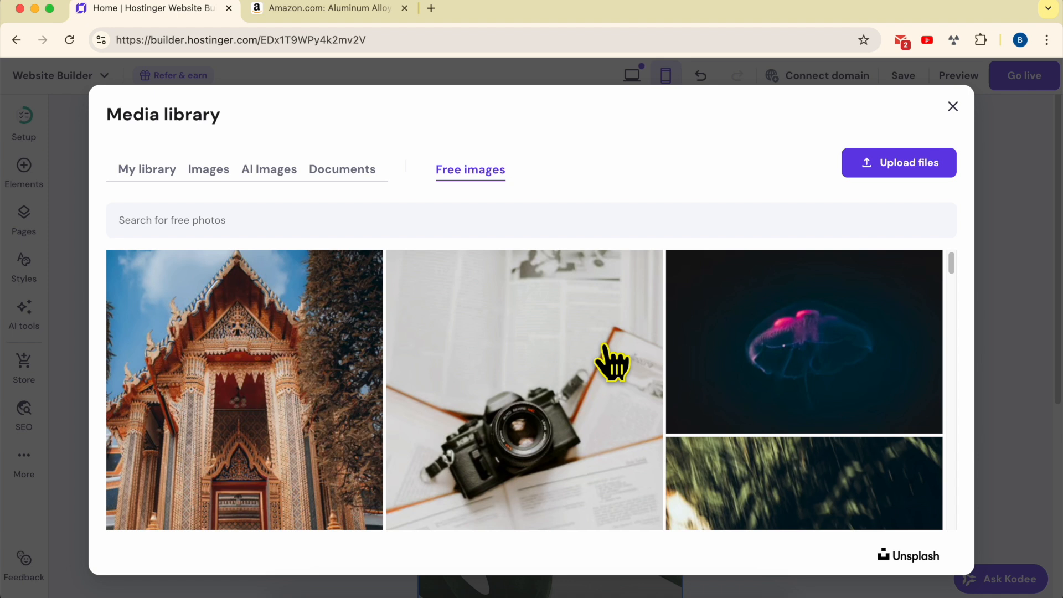
{"action": "left_click", "coordinate": [588, 375]}
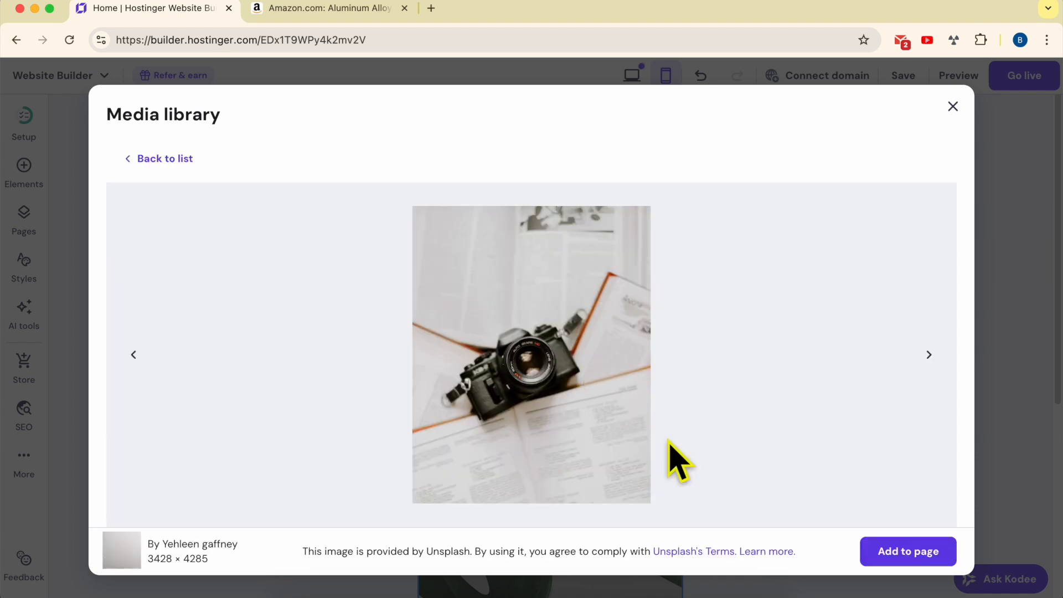
{"action": "left_click", "coordinate": [900, 553]}
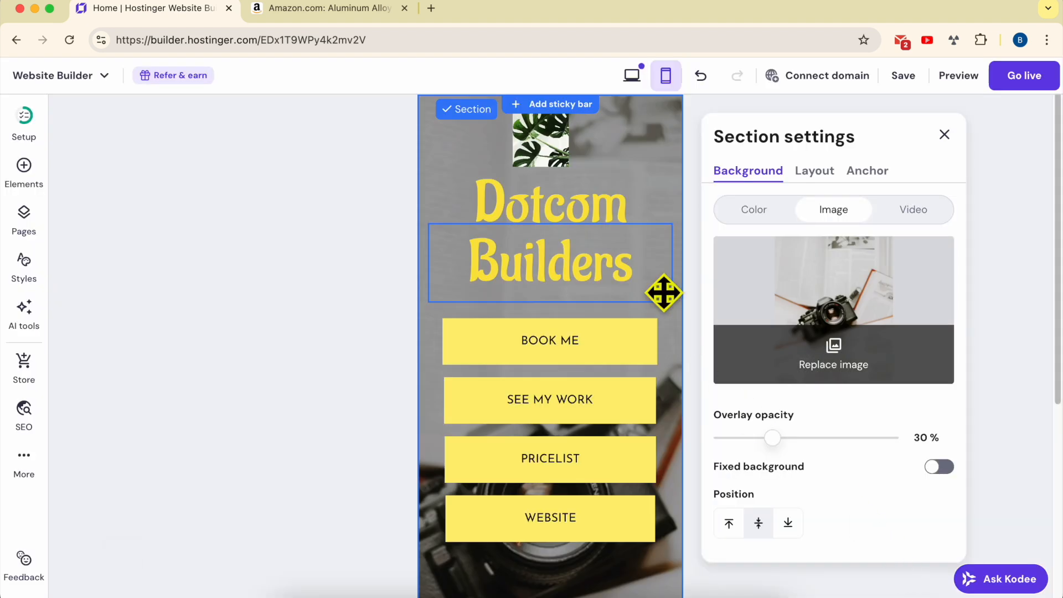
Set the background overlay opacity to 53%, toggle the fixed background option, and close section settings
{"action": "left_click_drag", "start_coordinate": [770, 441], "coordinate": [811, 443]}
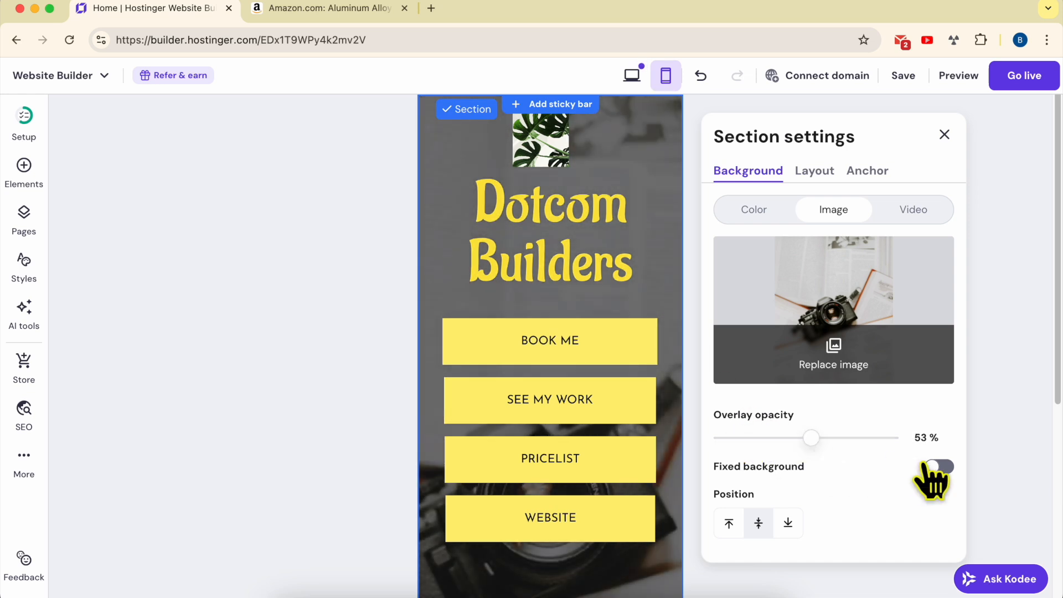
{"action": "left_click", "coordinate": [940, 468]}
{"action": "left_click", "coordinate": [940, 467]}
{"action": "left_click", "coordinate": [940, 468]}
{"action": "left_click", "coordinate": [946, 133]}
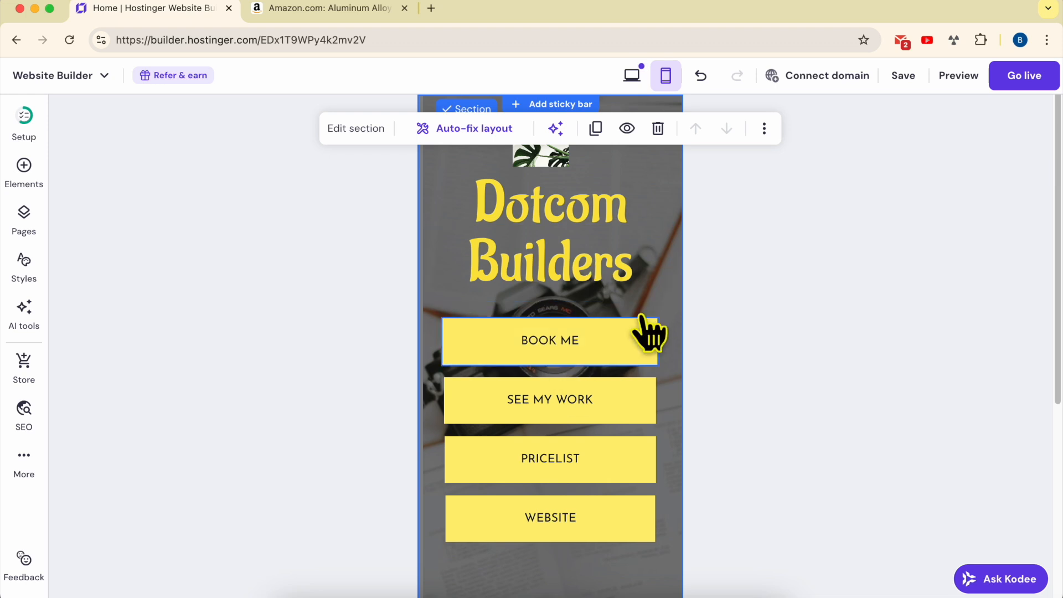
Update the website and open the live site
{"action": "left_click", "coordinate": [1010, 80]}
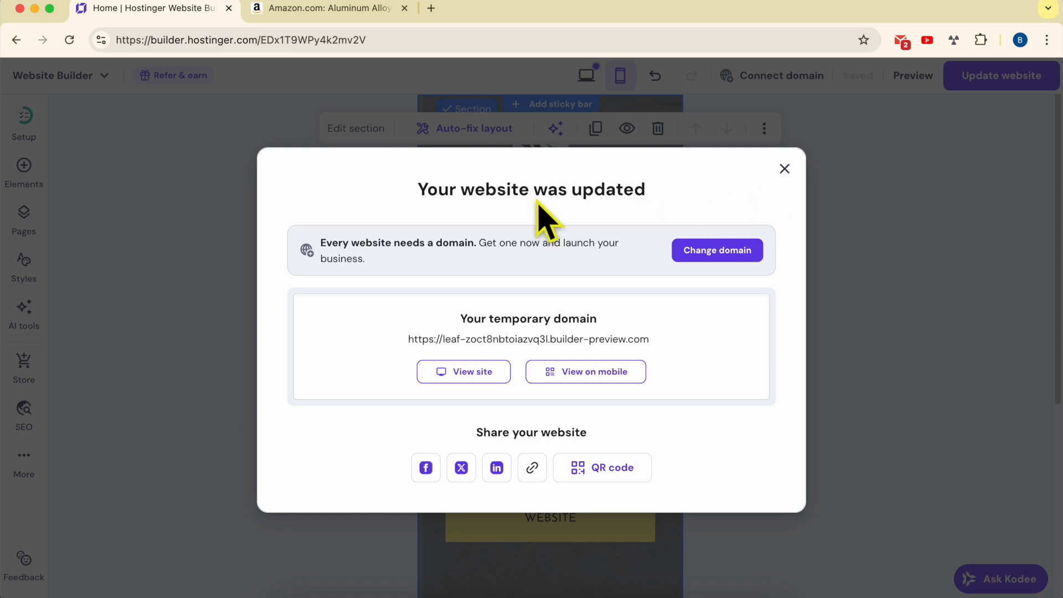
{"action": "triple_click", "coordinate": [487, 191]}
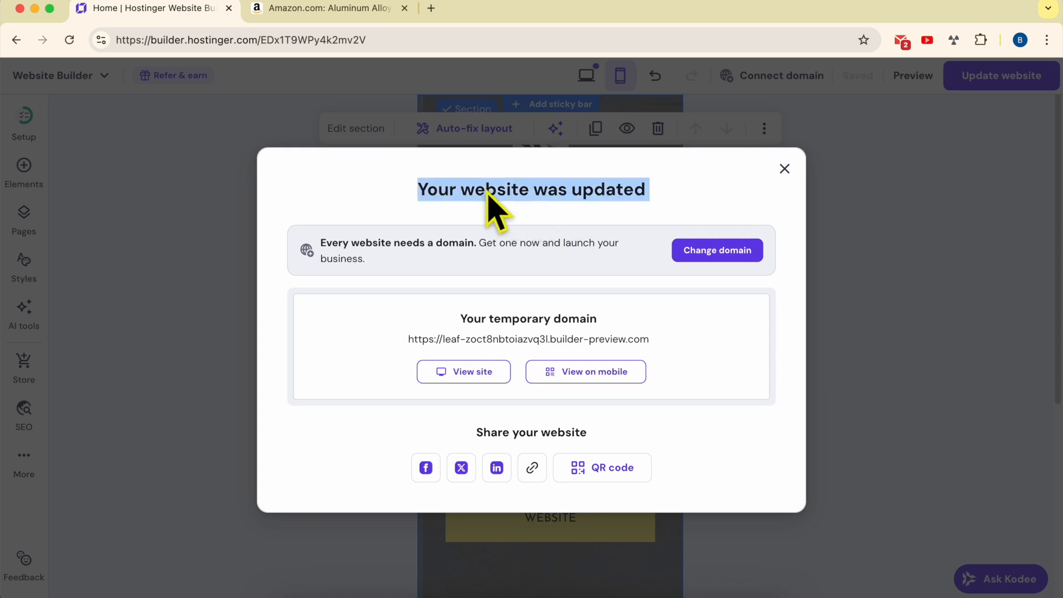
{"action": "left_click", "coordinate": [469, 387]}
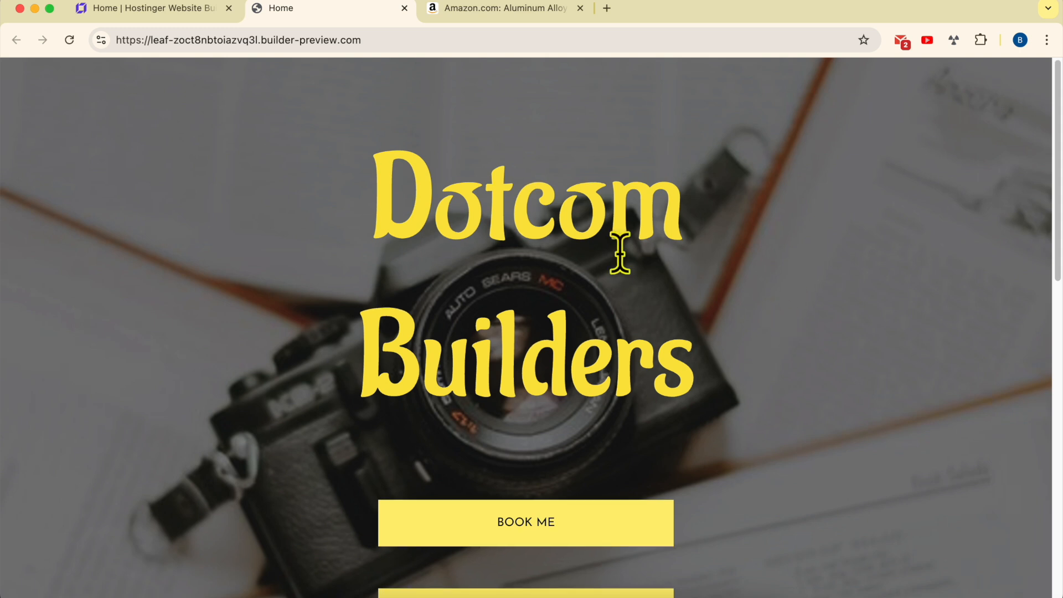
Review the live site, switching between it and the builder
{"action": "scroll", "coordinate": [621, 249], "scroll_direction": "down", "scroll_amount": 12}
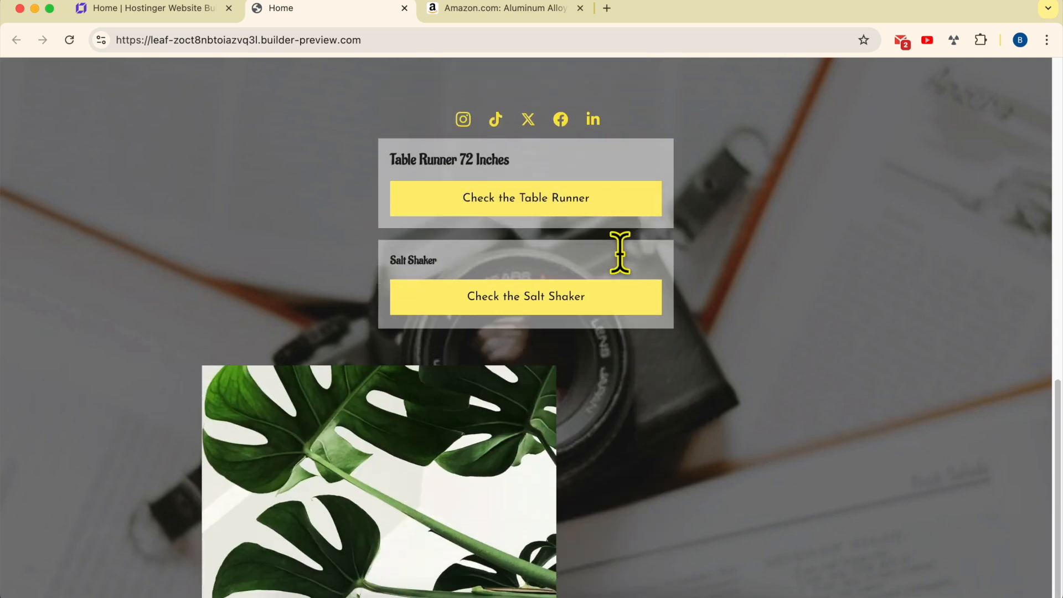
{"action": "scroll", "coordinate": [620, 252], "scroll_direction": "up", "scroll_amount": 12}
{"action": "scroll", "coordinate": [620, 252], "scroll_direction": "down", "scroll_amount": 10}
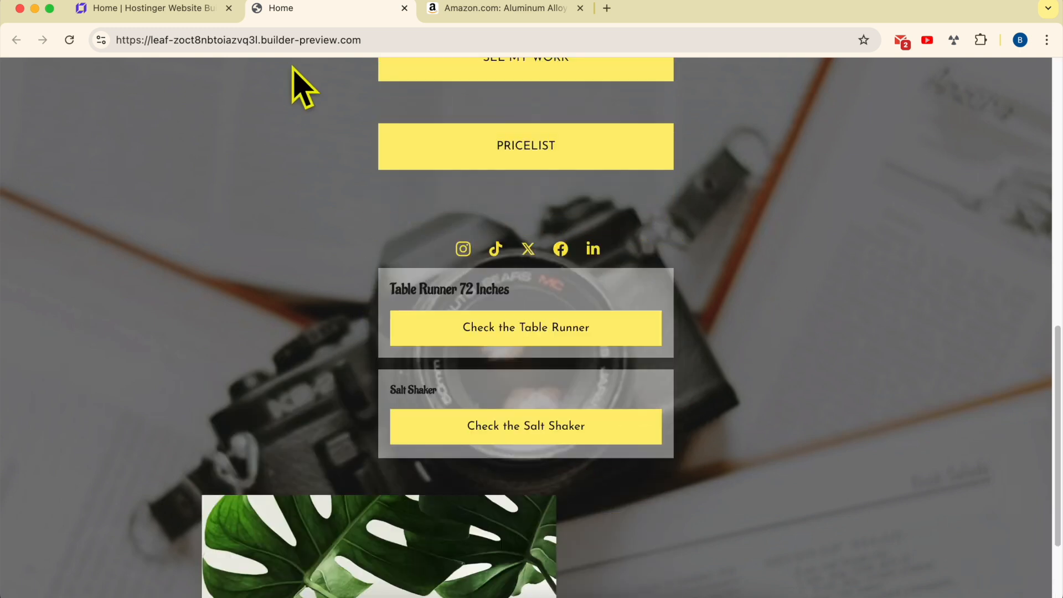
{"action": "left_click", "coordinate": [161, 8]}
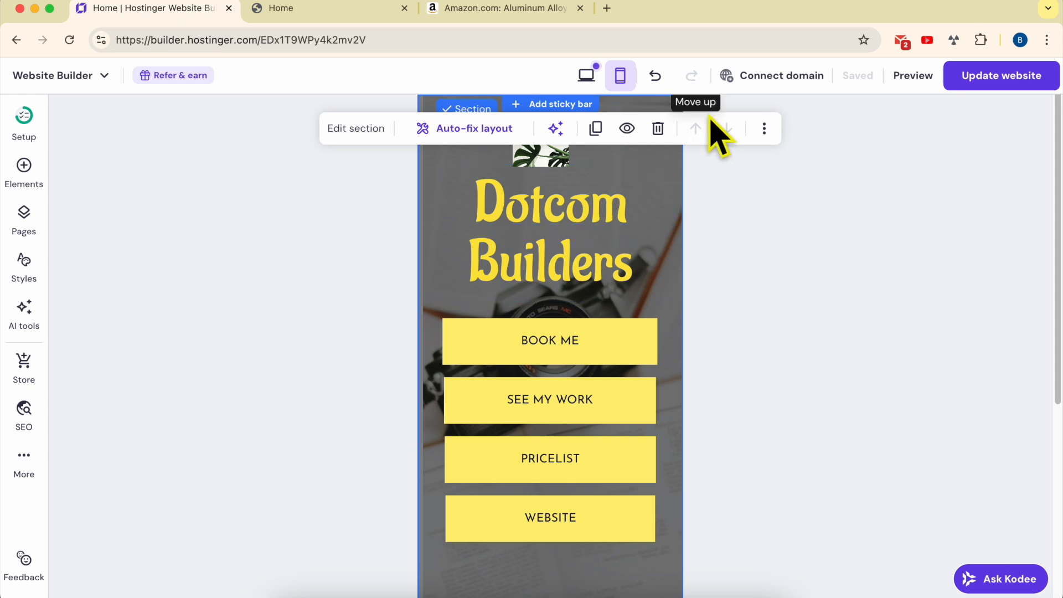
{"action": "left_click", "coordinate": [329, 16]}
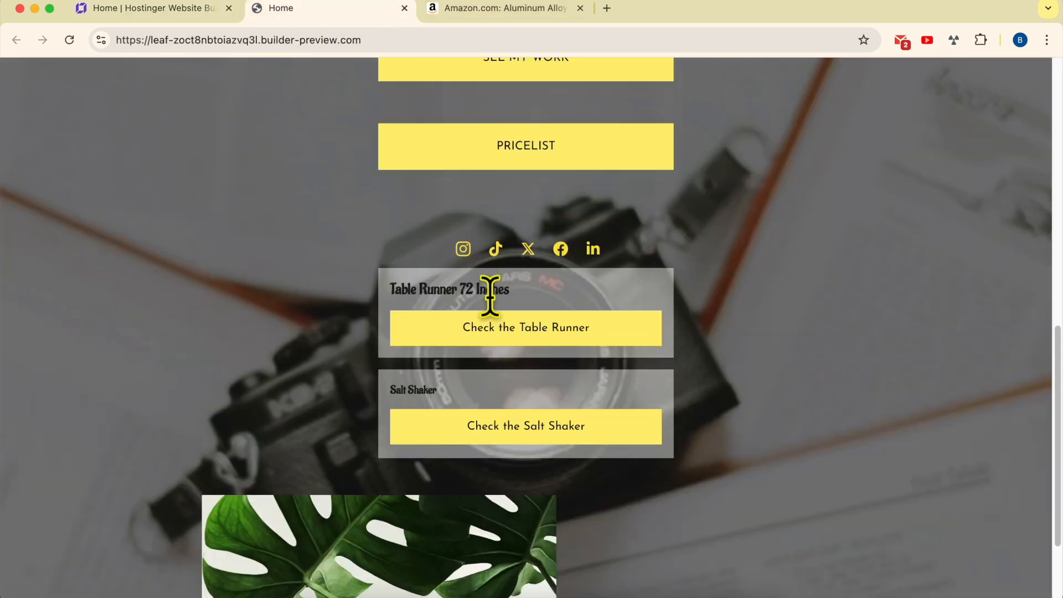
{"action": "scroll", "coordinate": [337, 486], "scroll_direction": "down", "scroll_amount": 3}
{"action": "left_click", "coordinate": [147, 10]}
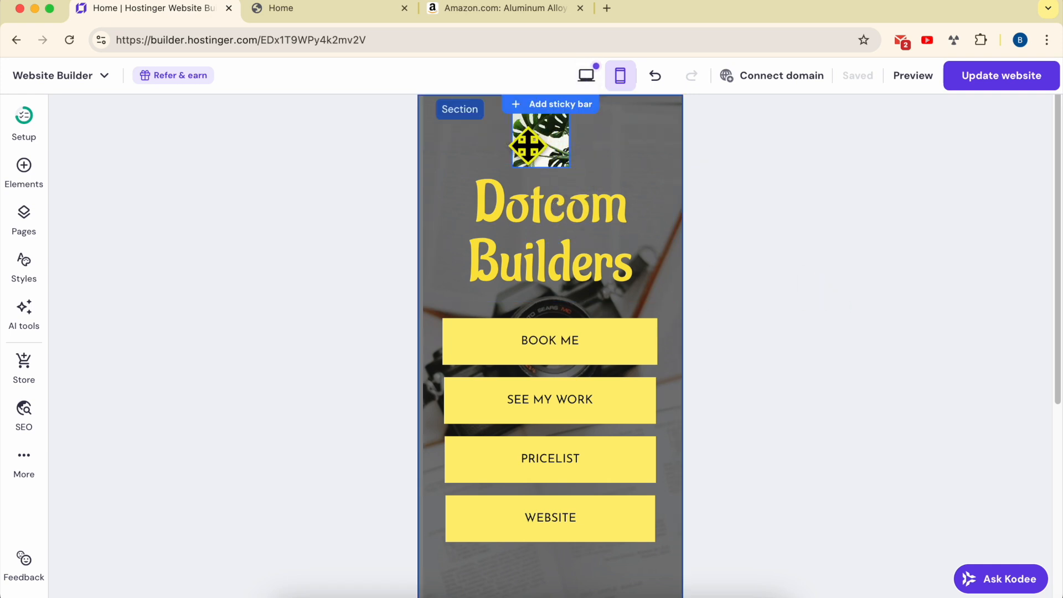
{"action": "left_click", "coordinate": [350, 9]}
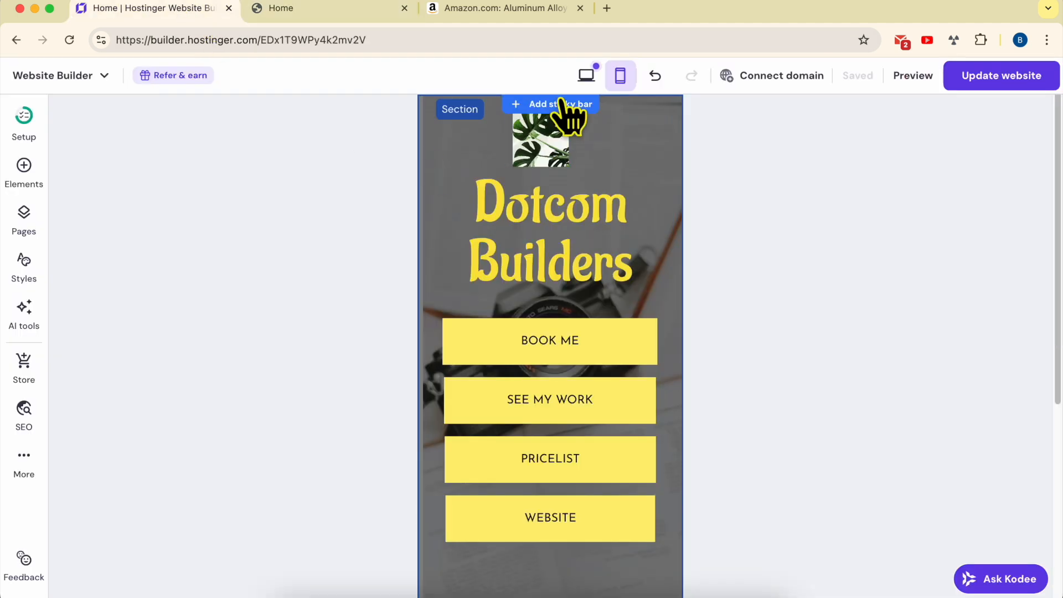
In desktop view, move the monstera image to the top above the heading and resize it into a wide banner
{"action": "left_click", "coordinate": [586, 75]}
{"action": "scroll", "coordinate": [540, 285], "scroll_direction": "down", "scroll_amount": 10}
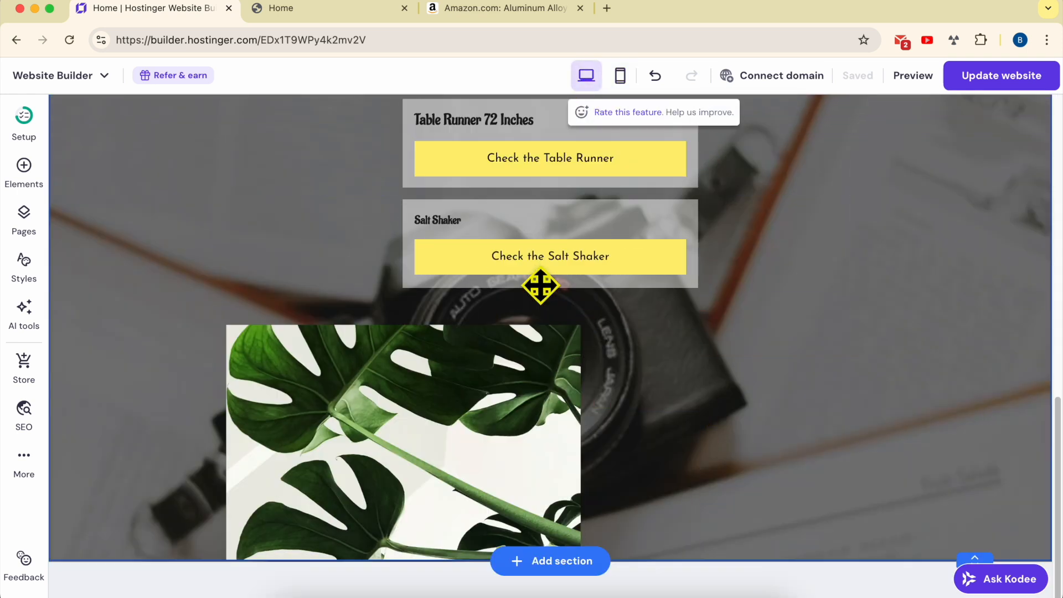
{"action": "left_click_drag", "start_coordinate": [364, 356], "coordinate": [336, 288]}
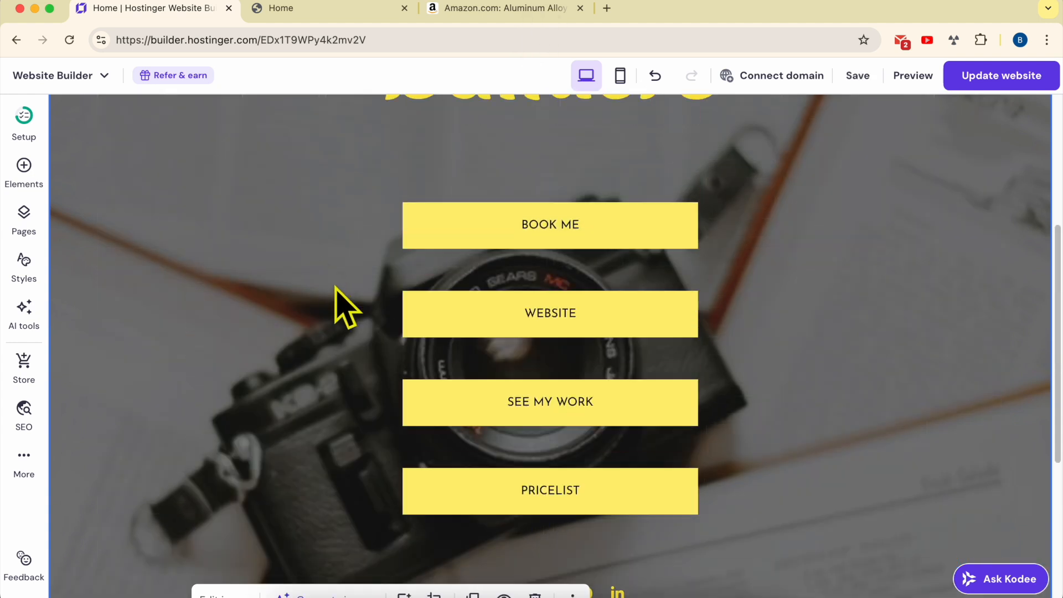
{"action": "scroll", "coordinate": [374, 540], "scroll_direction": "down", "scroll_amount": 4}
{"action": "left_click_drag", "start_coordinate": [365, 529], "coordinate": [347, 200]}
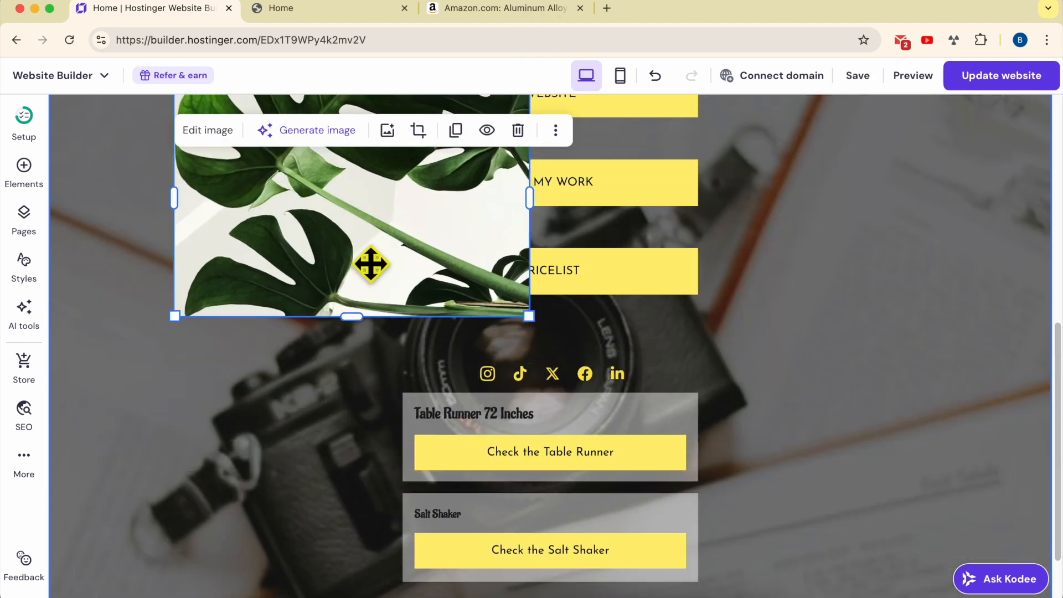
{"action": "scroll", "coordinate": [379, 292], "scroll_direction": "up", "scroll_amount": 4}
{"action": "left_click_drag", "start_coordinate": [382, 387], "coordinate": [531, 248]}
{"action": "scroll", "coordinate": [530, 277], "scroll_direction": "up", "scroll_amount": 5}
{"action": "left_click_drag", "start_coordinate": [514, 440], "coordinate": [846, 259]}
{"action": "left_click_drag", "start_coordinate": [503, 331], "coordinate": [503, 399]}
{"action": "left_click_drag", "start_coordinate": [511, 181], "coordinate": [510, 258]}
{"action": "left_click_drag", "start_coordinate": [897, 313], "coordinate": [742, 264]}
{"action": "left_click_drag", "start_coordinate": [797, 355], "coordinate": [647, 150]}
Update the website again and review the live site from the top
{"action": "left_click", "coordinate": [989, 81]}
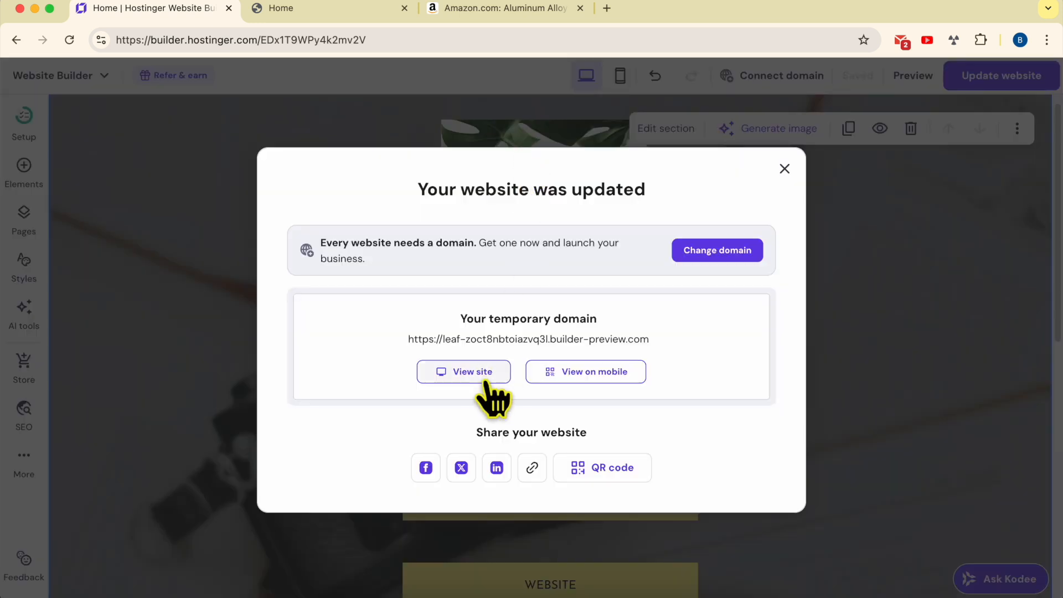
{"action": "left_click", "coordinate": [335, 17]}
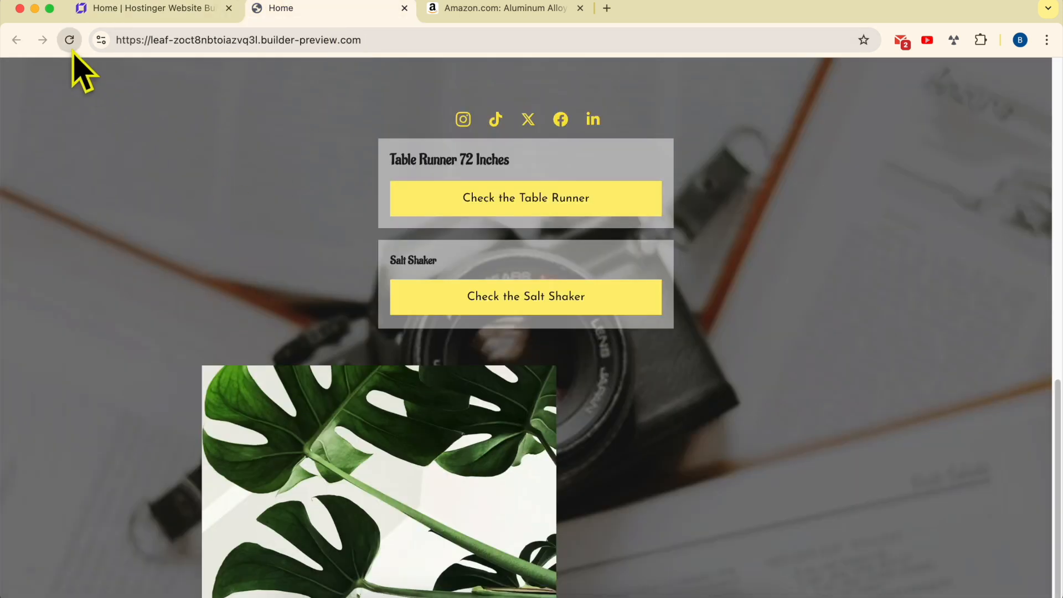
{"action": "scroll", "coordinate": [178, 190], "scroll_direction": "up", "scroll_amount": 15}
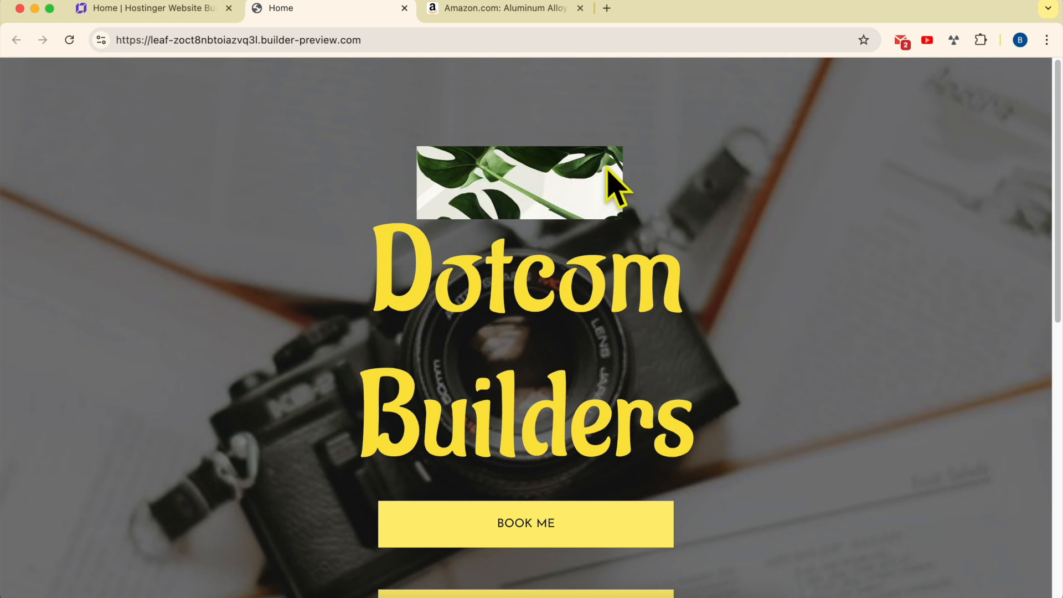
{"action": "right_click", "coordinate": [771, 149]}
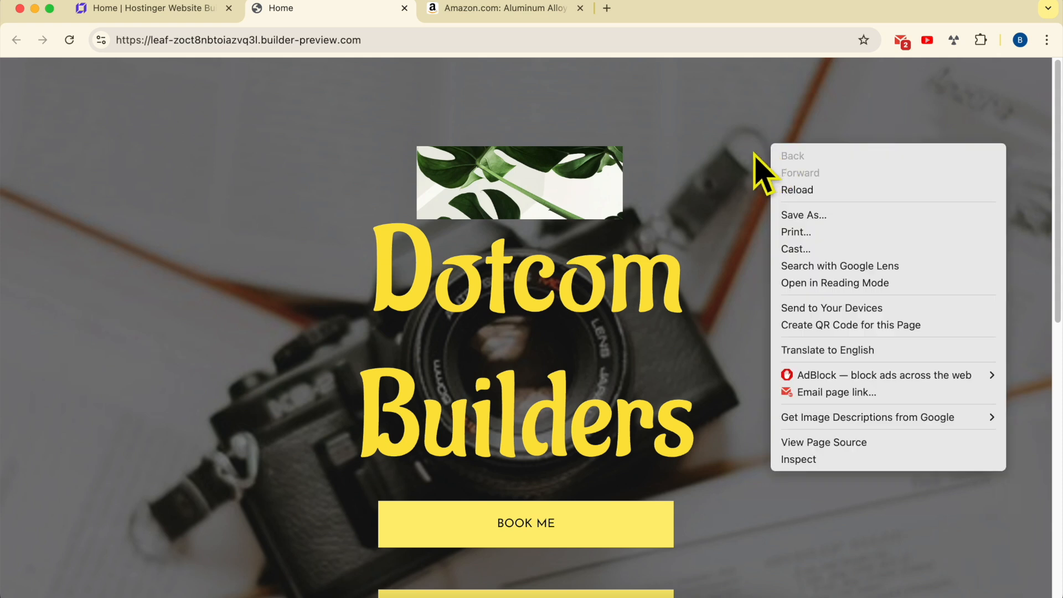
{"action": "left_click", "coordinate": [752, 160]}
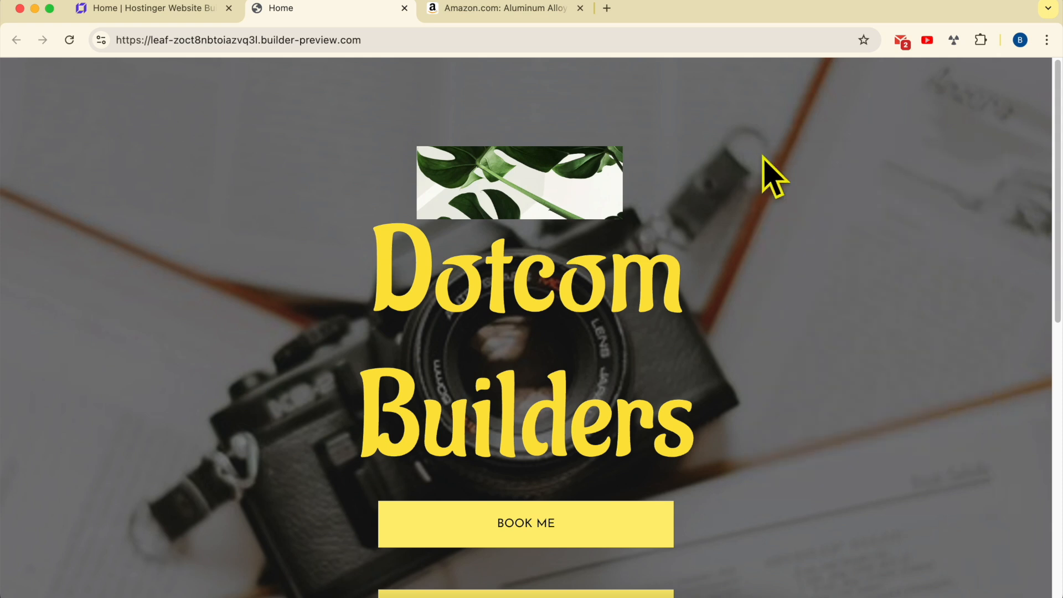
Inspect the live site in a 400 px-wide mobile emulation with browser developer tools and scroll through it
{"action": "right_click", "coordinate": [764, 158]}
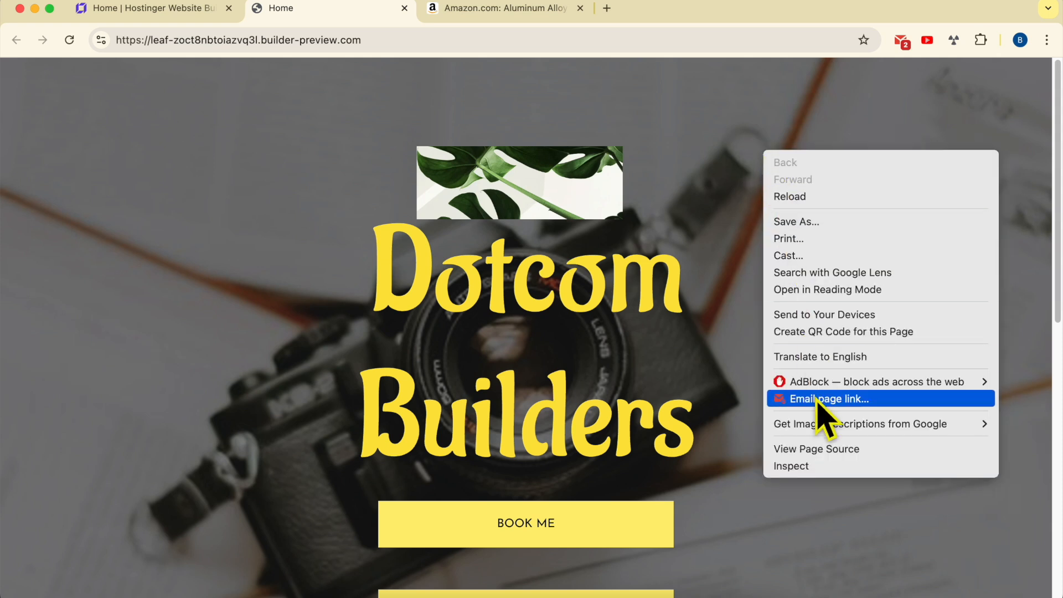
{"action": "left_click", "coordinate": [817, 468]}
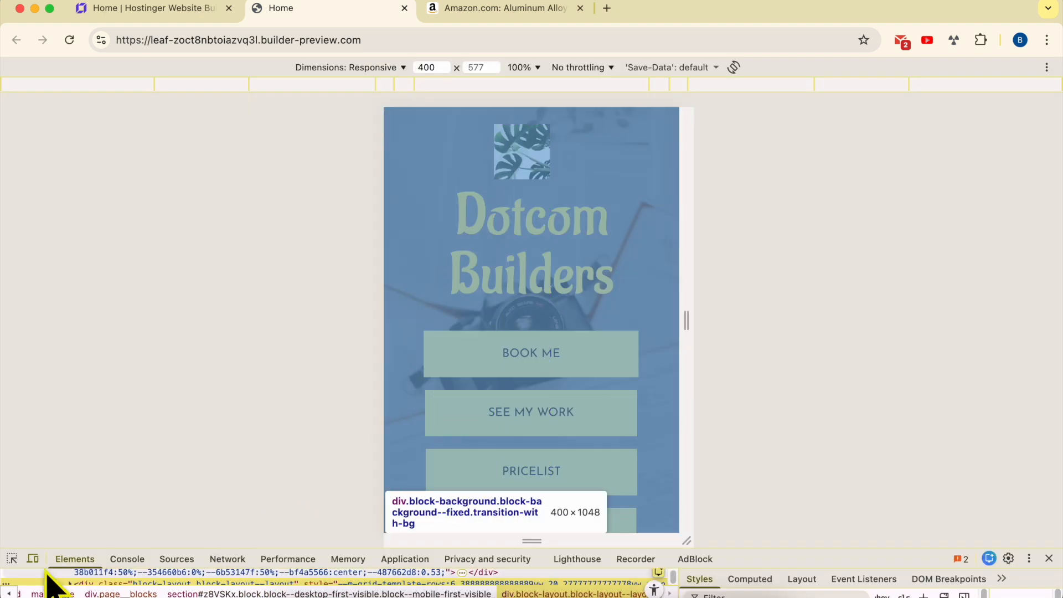
{"action": "left_click", "coordinate": [33, 560]}
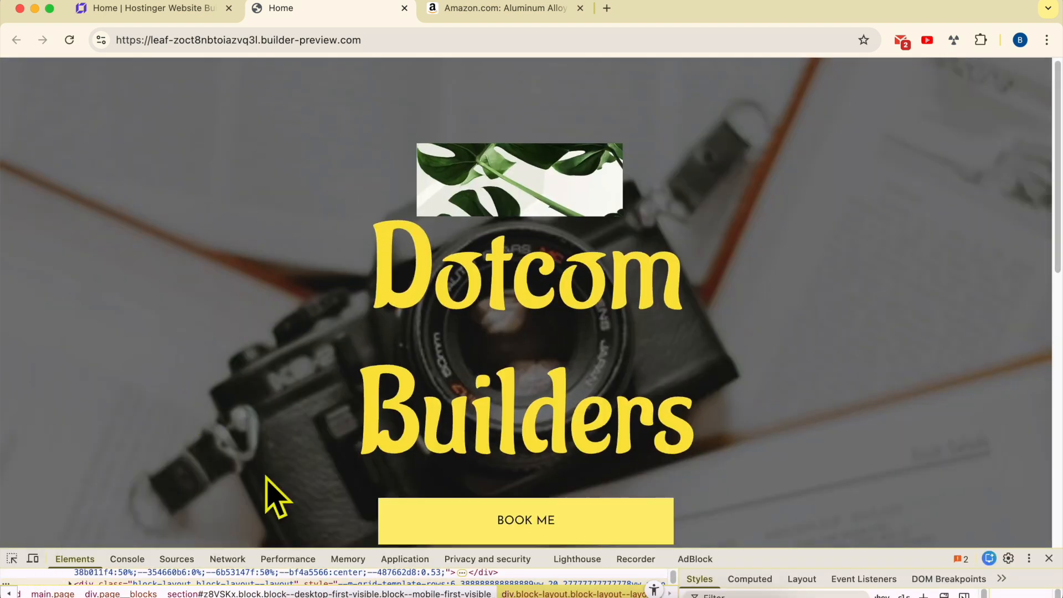
{"action": "left_click_drag", "start_coordinate": [705, 547], "coordinate": [715, 272]}
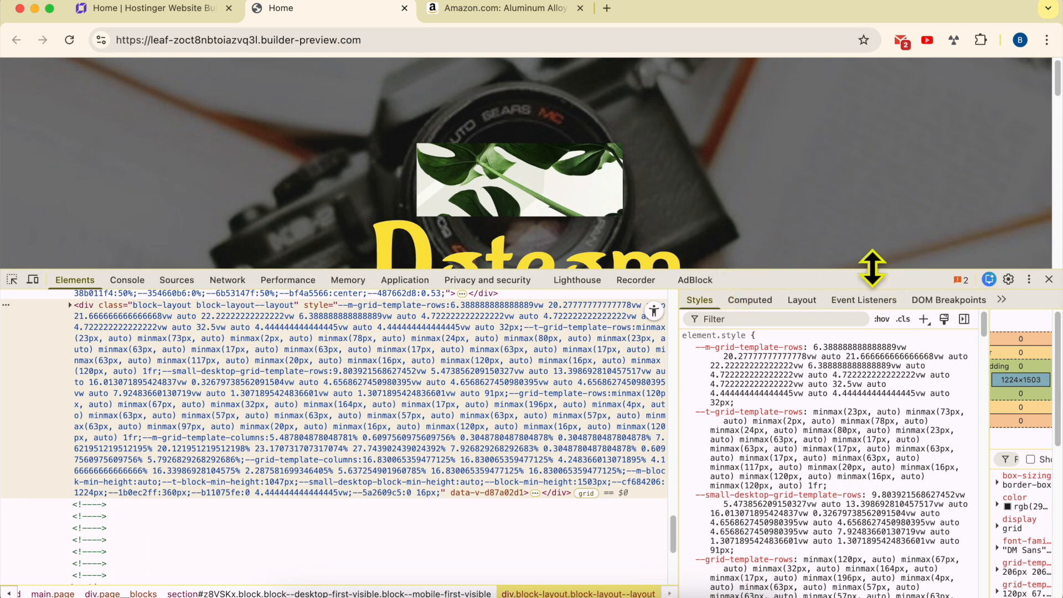
{"action": "left_click_drag", "start_coordinate": [872, 268], "coordinate": [873, 533]}
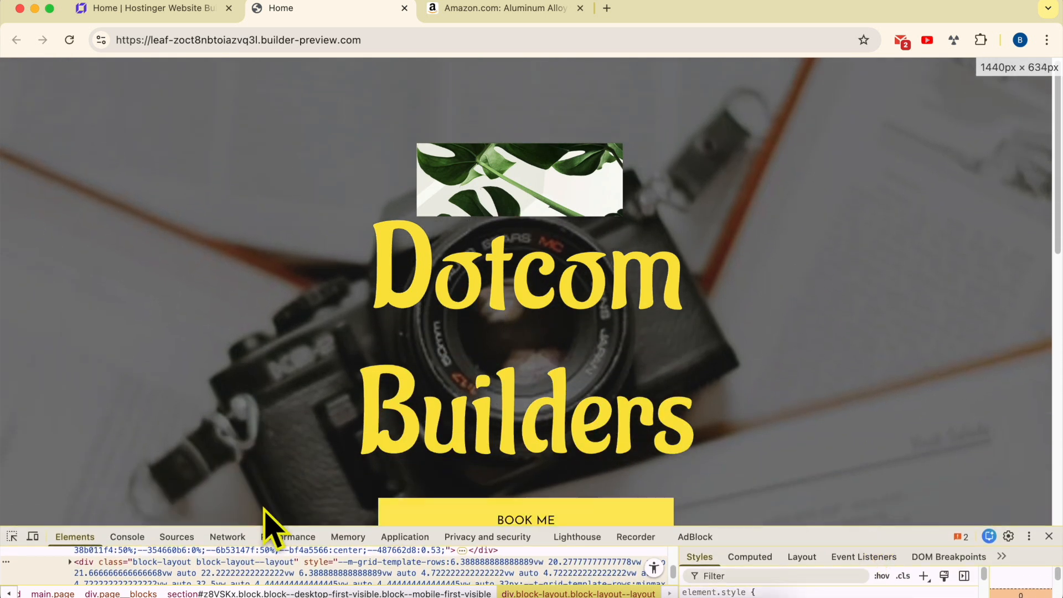
{"action": "left_click", "coordinate": [33, 537]}
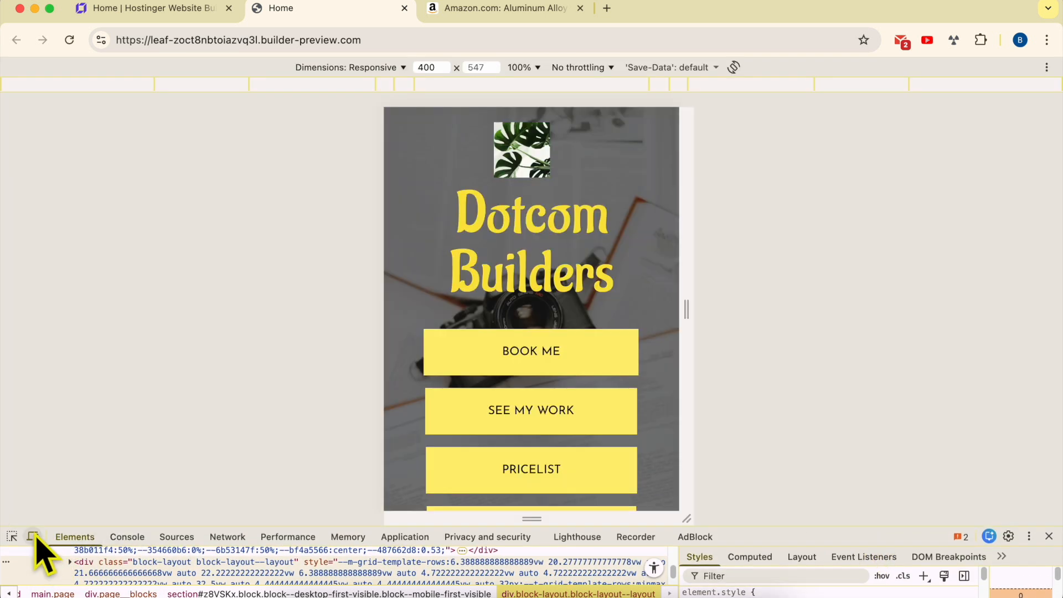
{"action": "scroll", "coordinate": [549, 286], "scroll_direction": "down", "scroll_amount": 3}
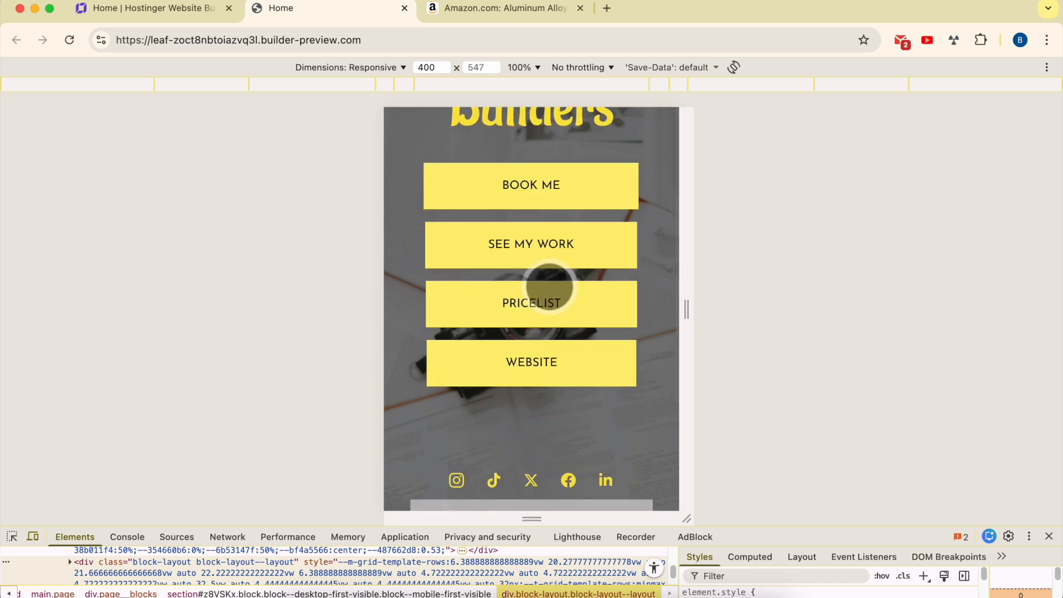
{"action": "scroll", "coordinate": [560, 249], "scroll_direction": "down", "scroll_amount": 4}
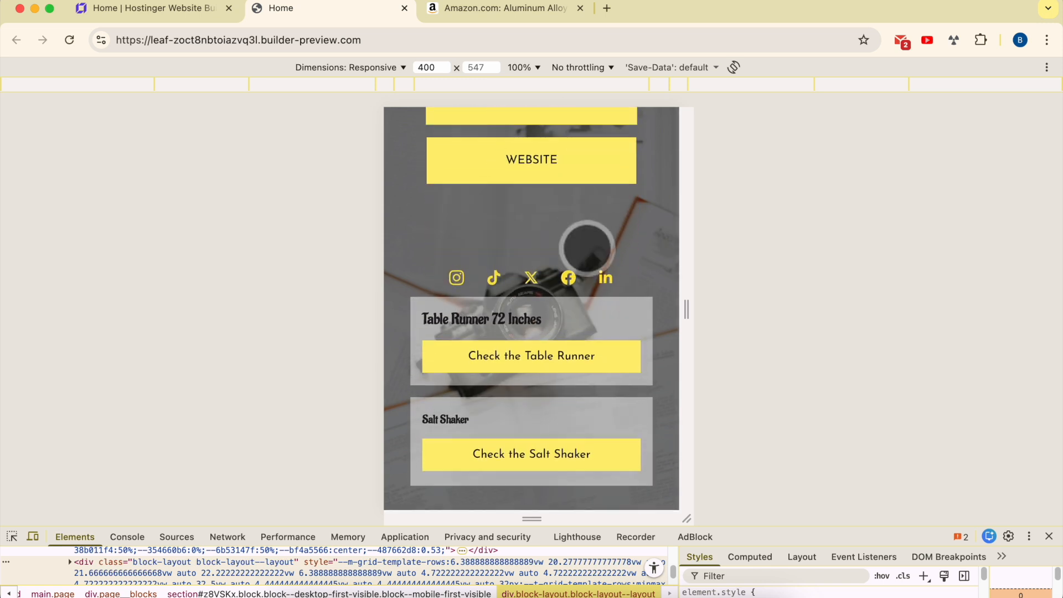
{"action": "scroll", "coordinate": [587, 246], "scroll_direction": "up", "scroll_amount": 7}
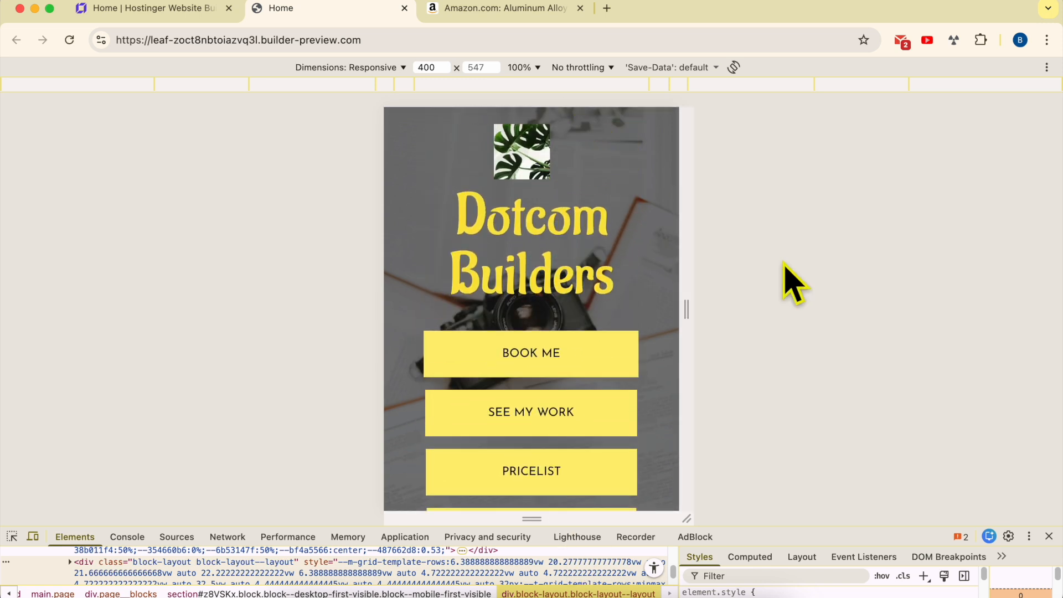
Close the website-updated dialog in the builder and check the site's temporary domain address
{"action": "left_click", "coordinate": [166, 10]}
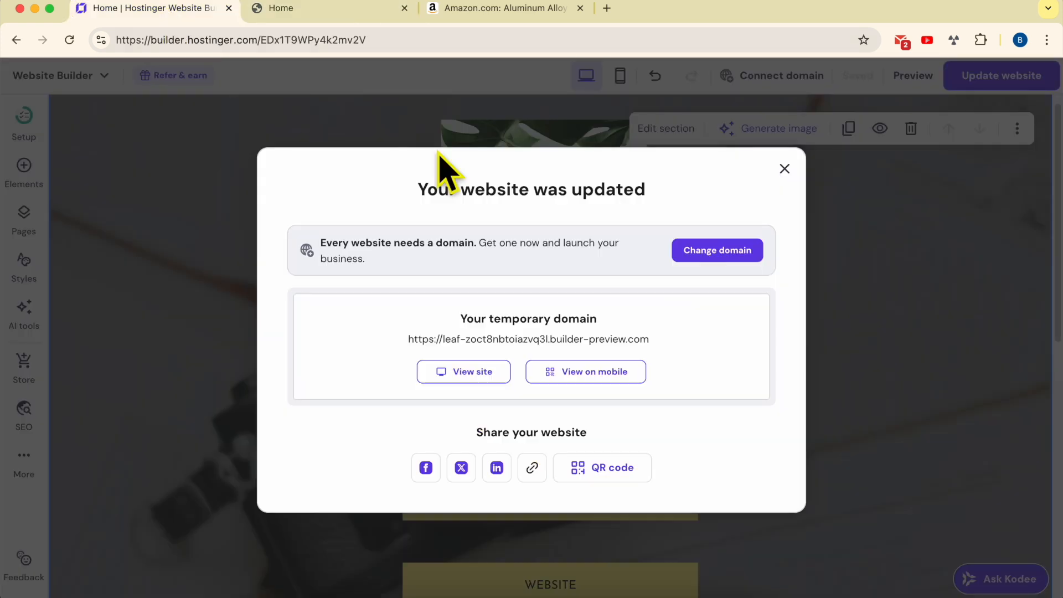
{"action": "left_click", "coordinate": [784, 169]}
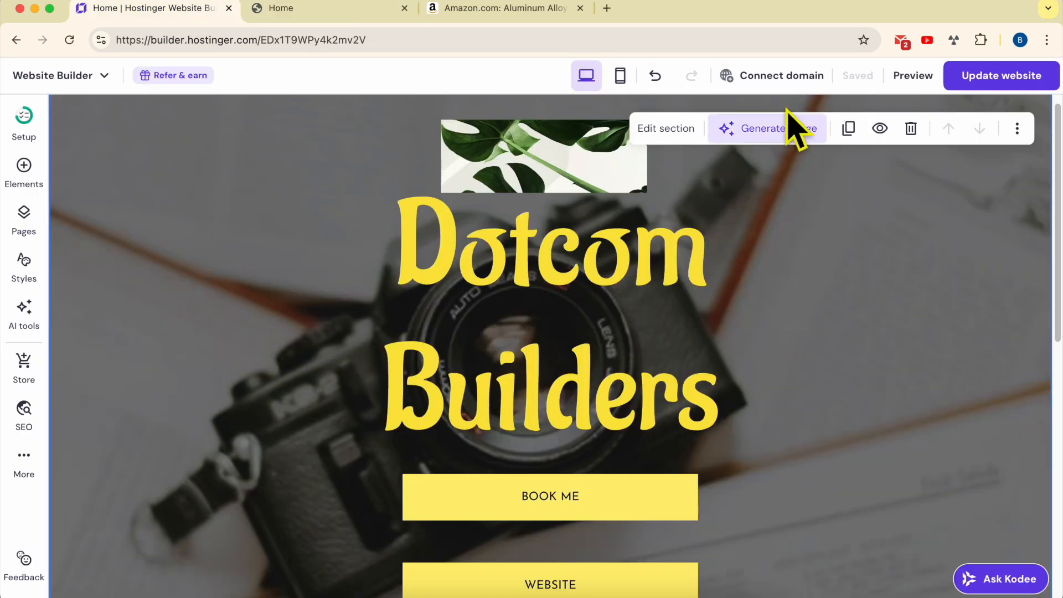
{"action": "mouse_move", "coordinate": [785, 83]}
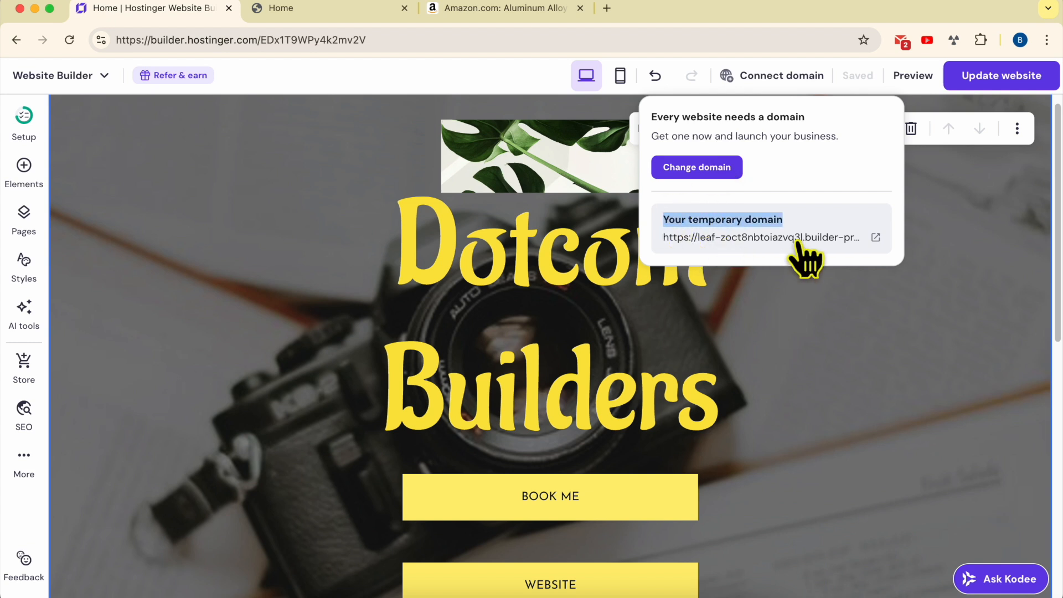
{"action": "left_click", "coordinate": [348, 10]}
{"action": "left_click_drag", "start_coordinate": [357, 41], "coordinate": [105, 40]}
{"action": "left_click", "coordinate": [165, 11]}
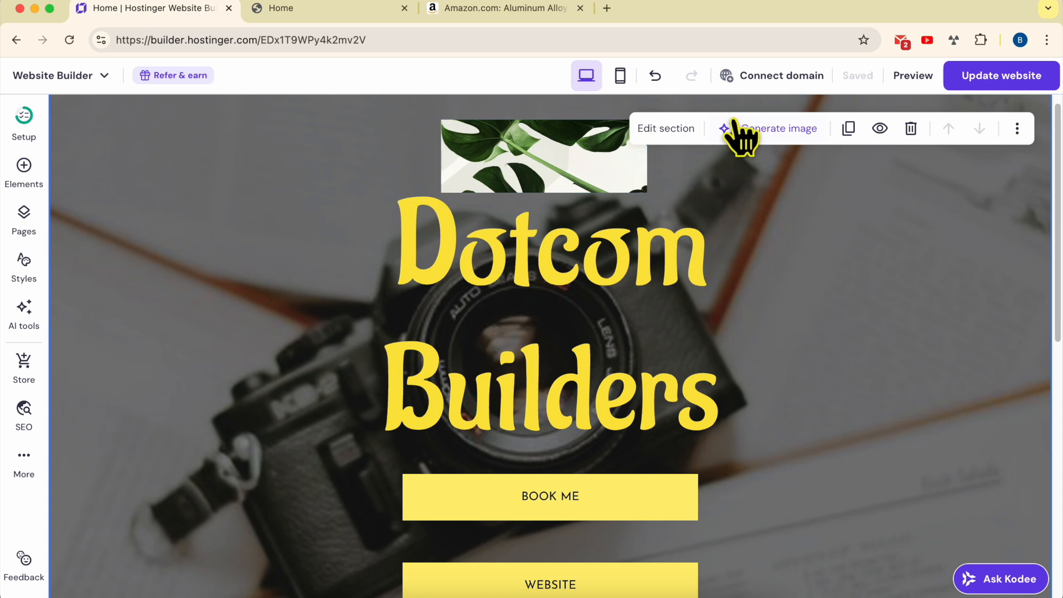
Open the domain connection page to view available domains, then go back
{"action": "mouse_move", "coordinate": [749, 82]}
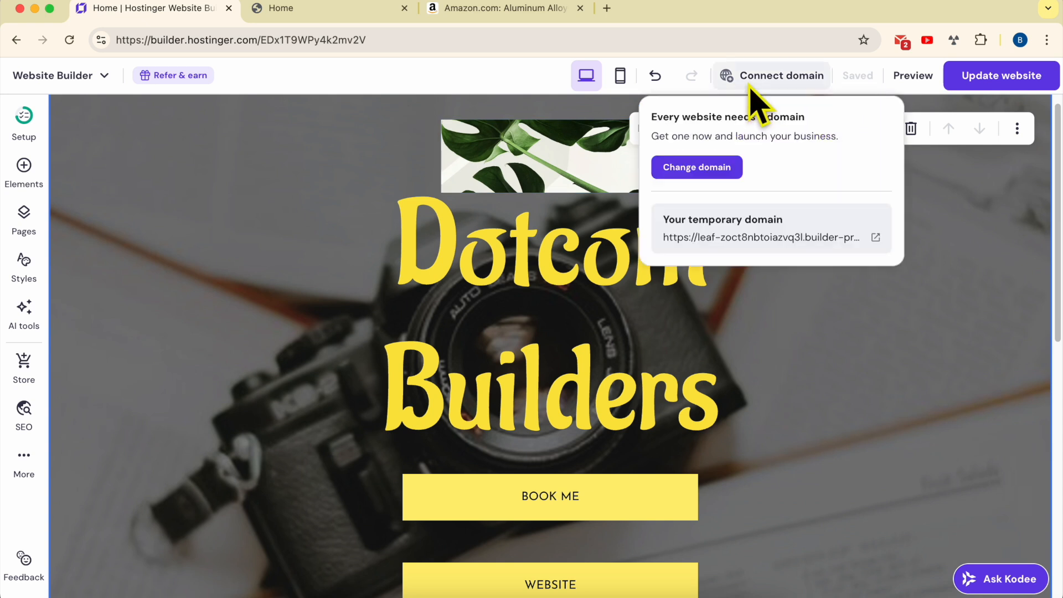
{"action": "left_click", "coordinate": [712, 172]}
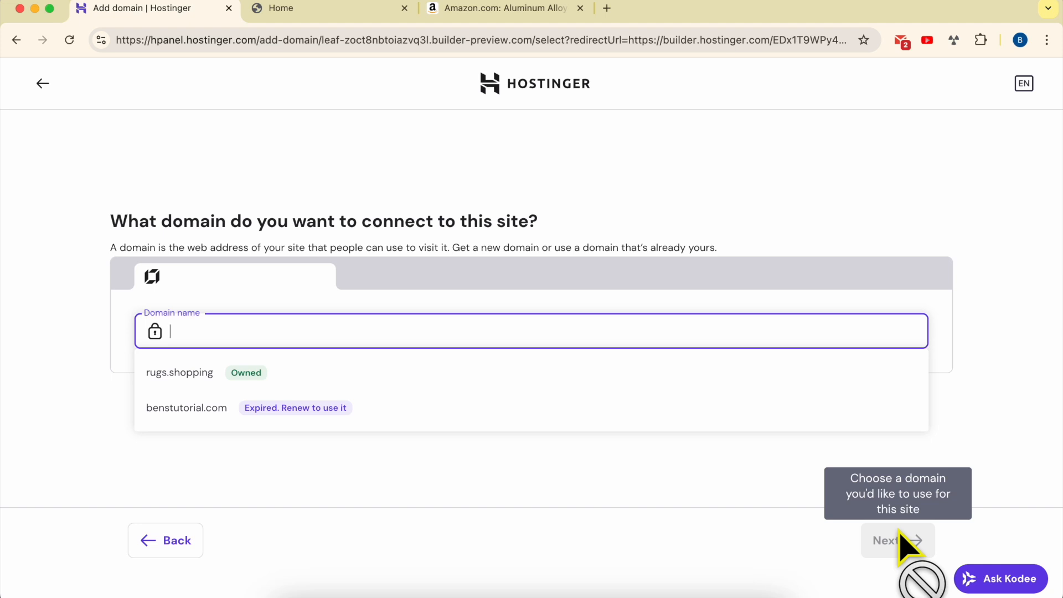
{"action": "left_click", "coordinate": [43, 84]}
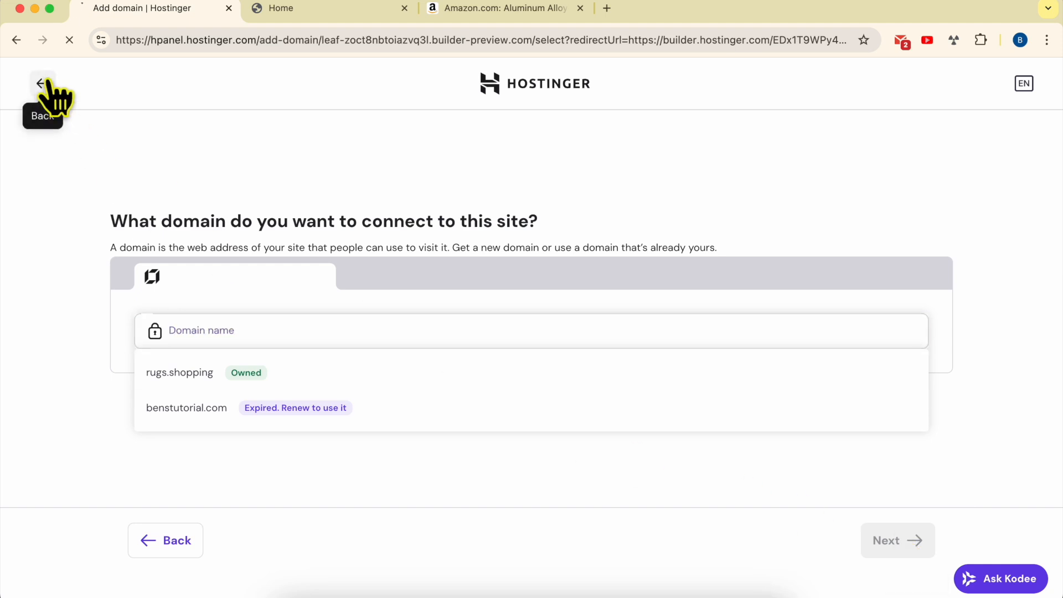
Return to the builder and switch the editor to mobile view
{"action": "left_click", "coordinate": [318, 8]}
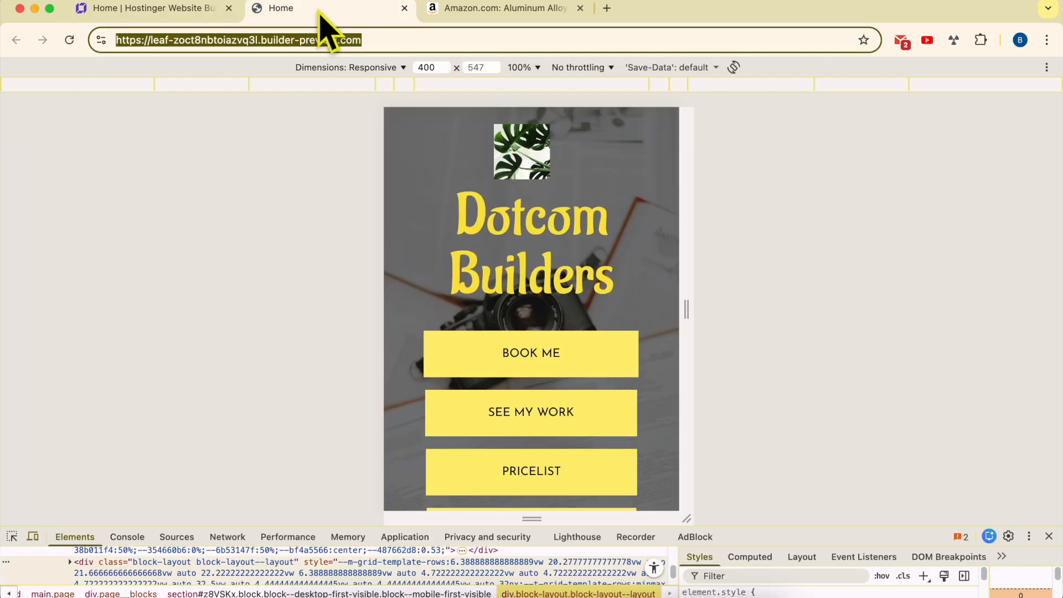
{"action": "left_click", "coordinate": [171, 9]}
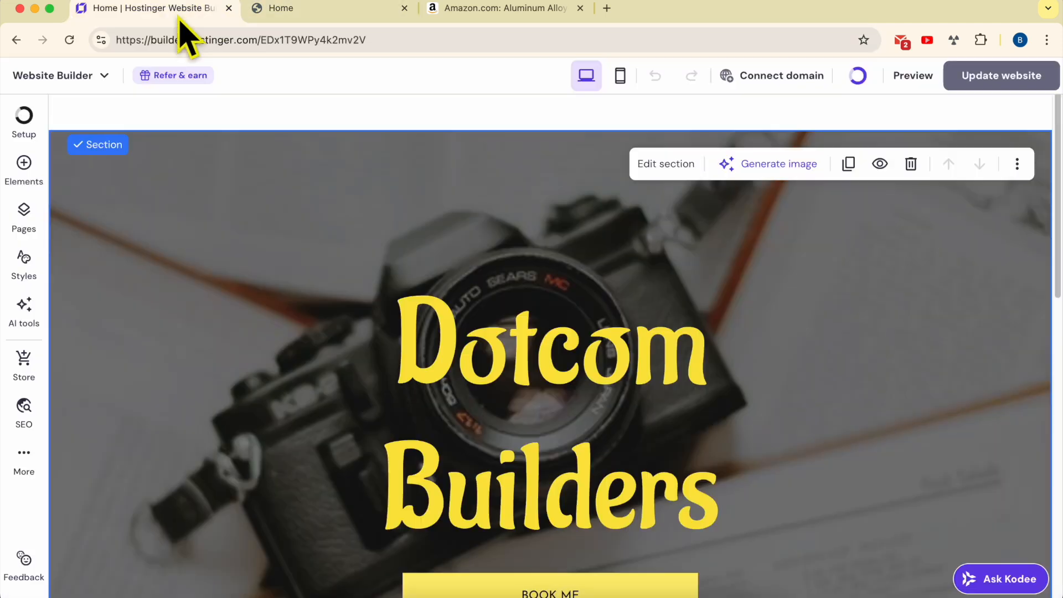
{"action": "left_click", "coordinate": [620, 75]}
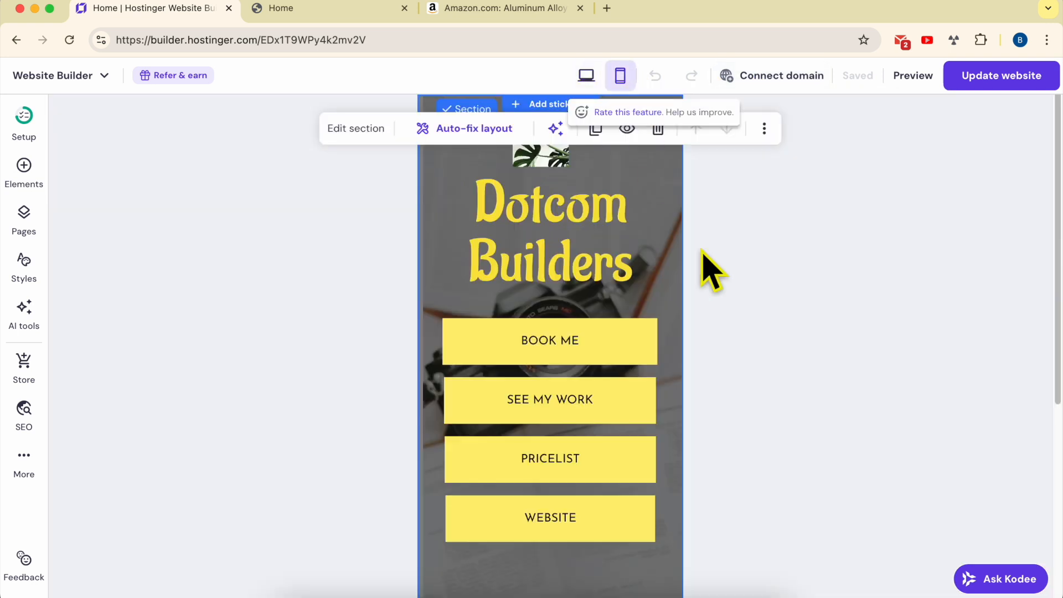